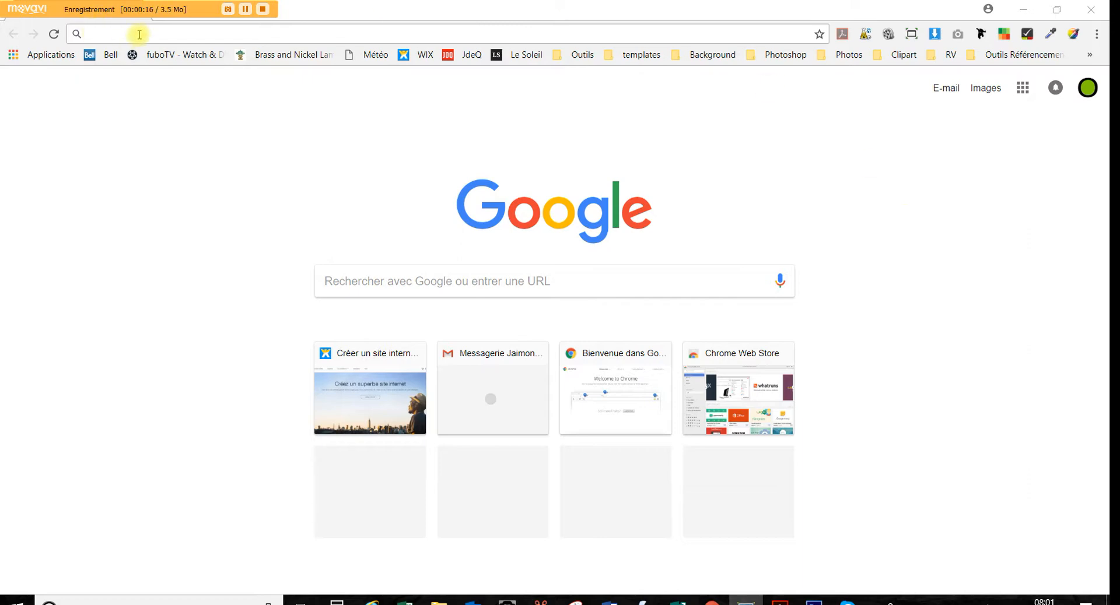
click(140, 34)
text(www.wix.com)
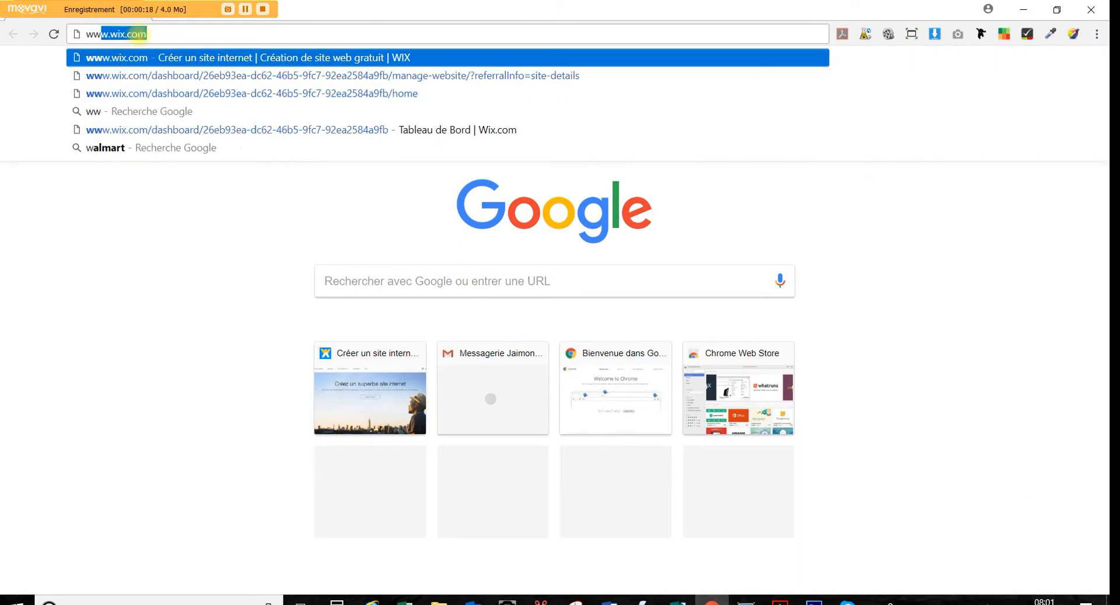
key(Return)
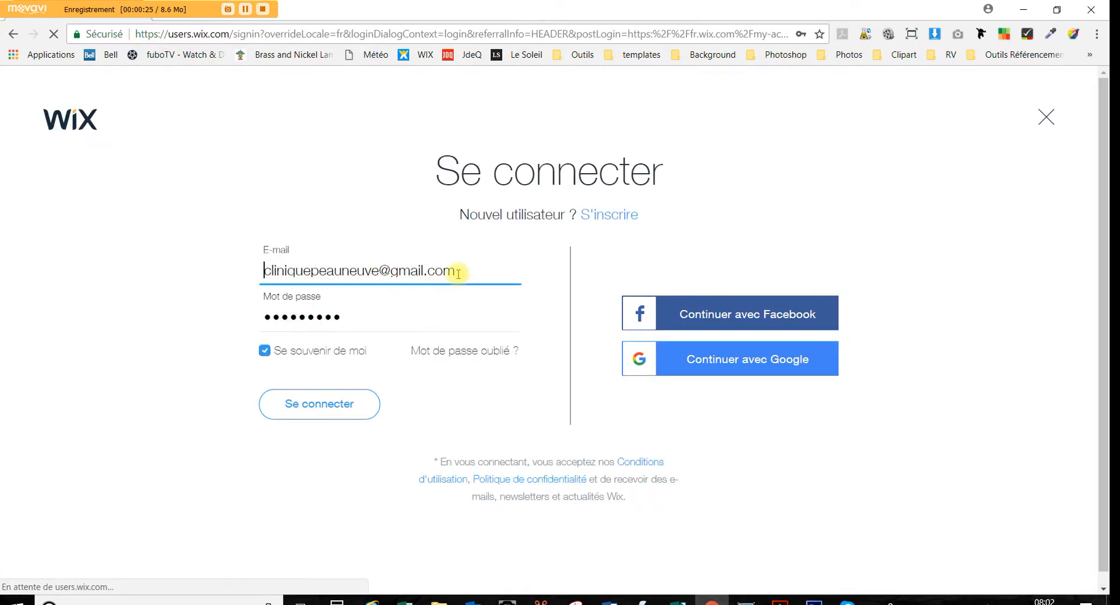
Sign in to Wix with the site's account e-mail and the account password
double_click(474, 266)
drag(354, 267, 225, 263)
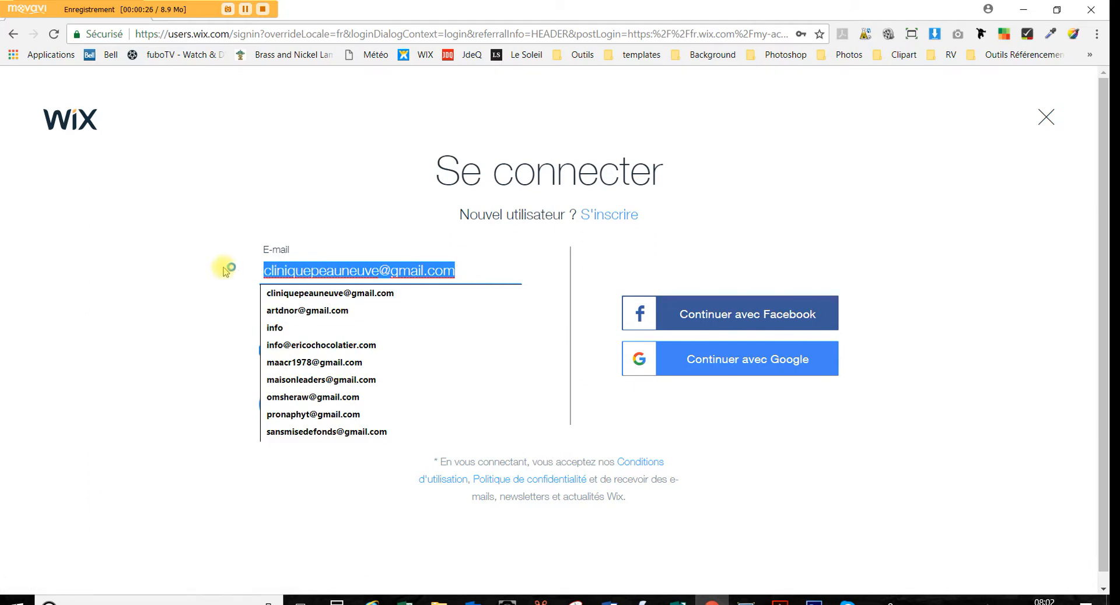
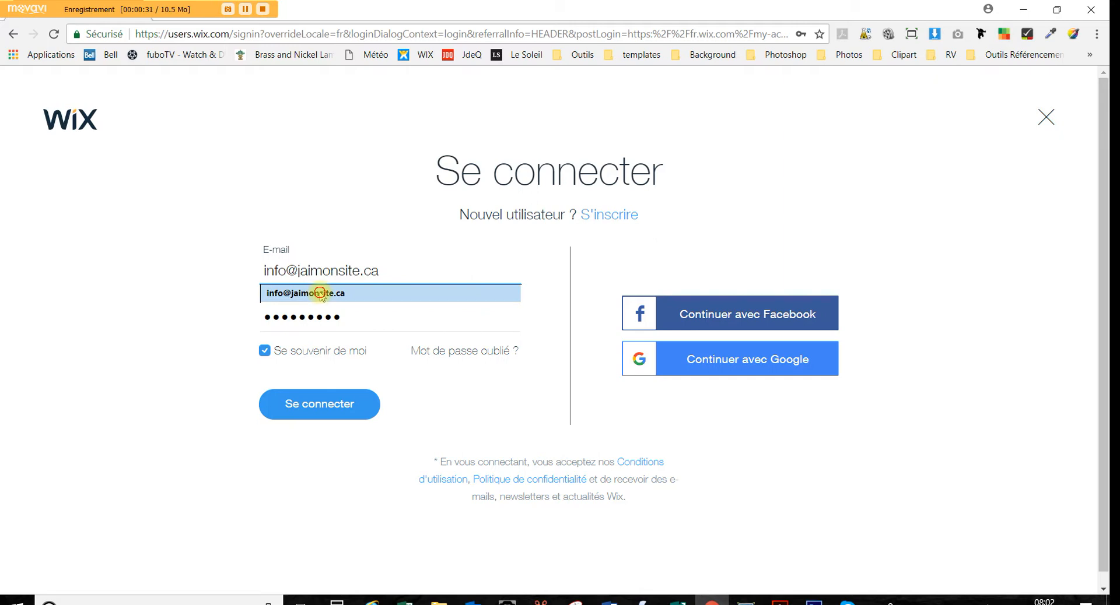
click(319, 291)
drag(362, 320, 225, 314)
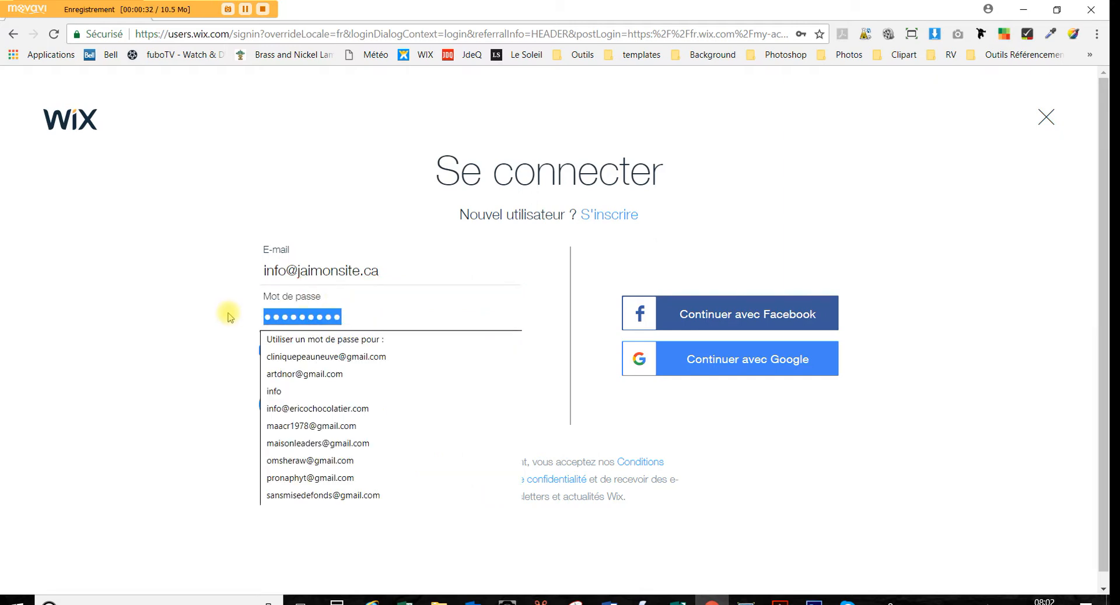
text(a)
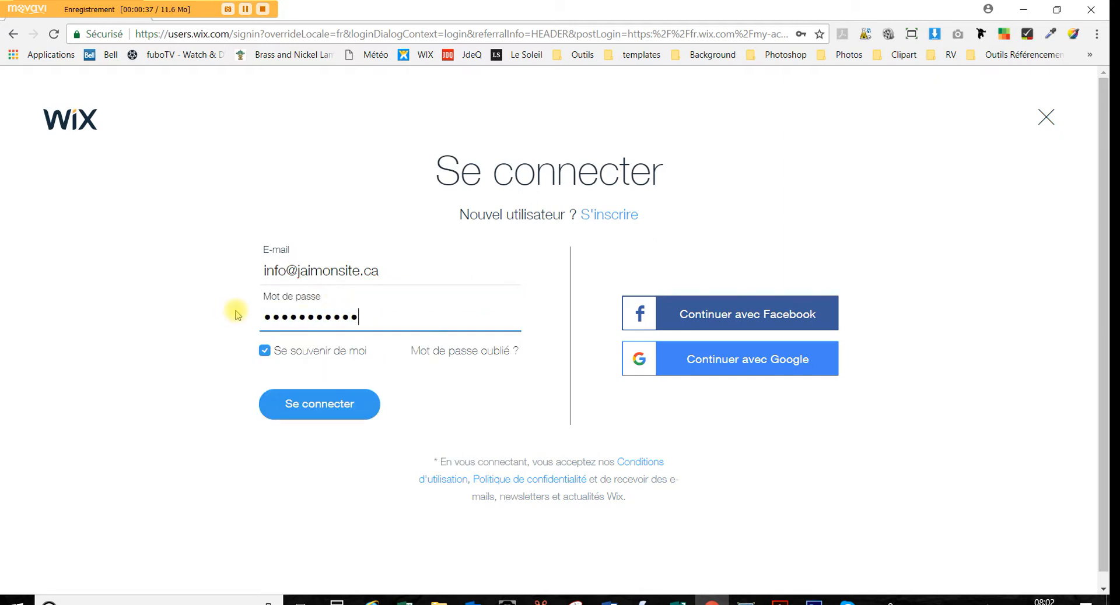
click(294, 403)
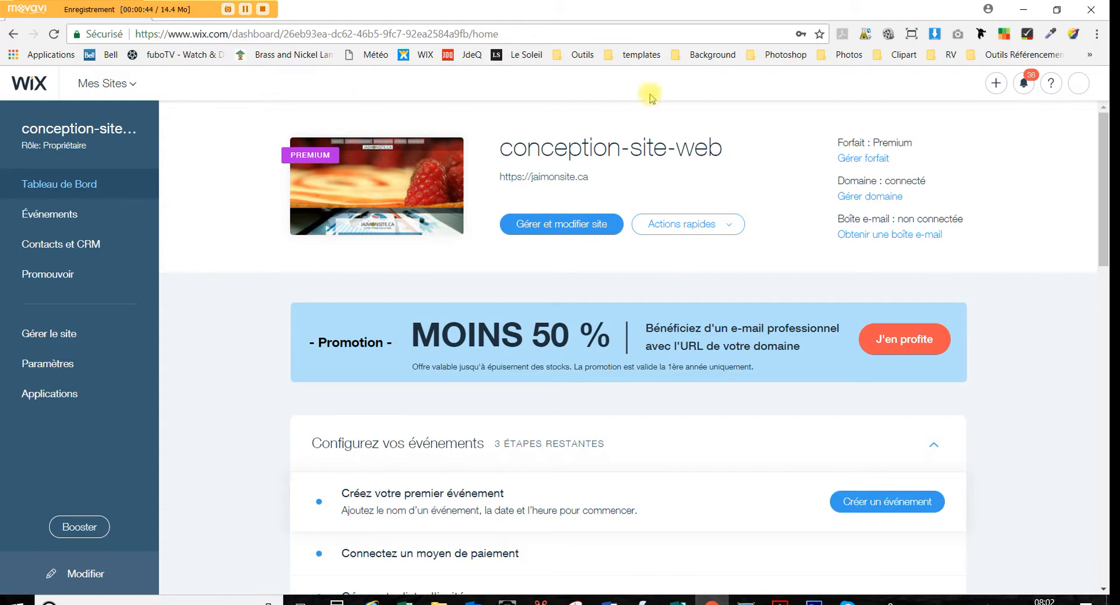
click(1079, 84)
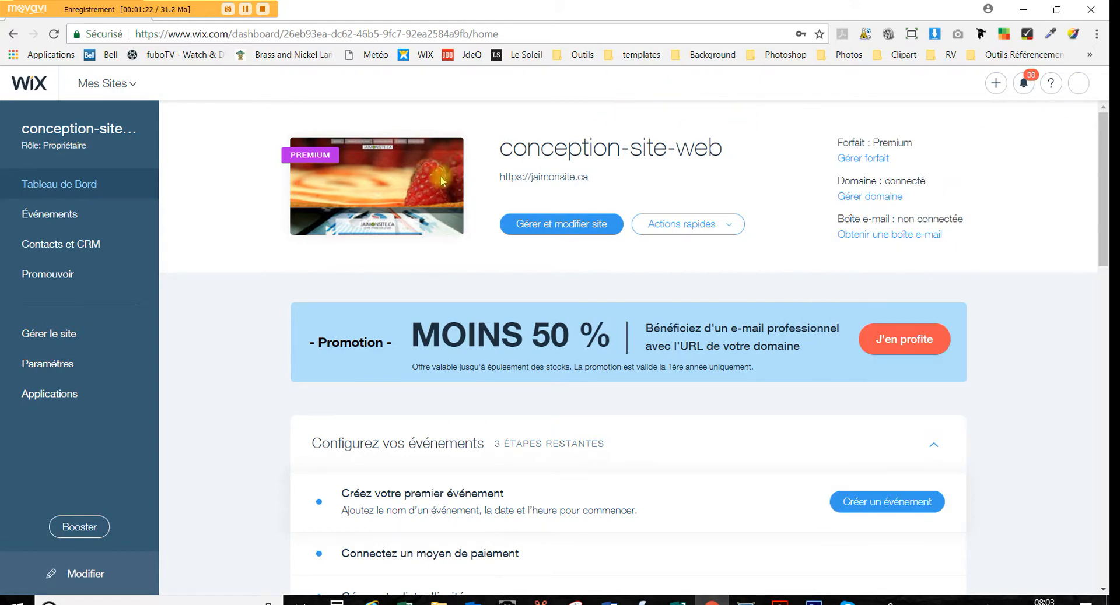
Open the site's management overview and launch it in the Wix editor
click(582, 225)
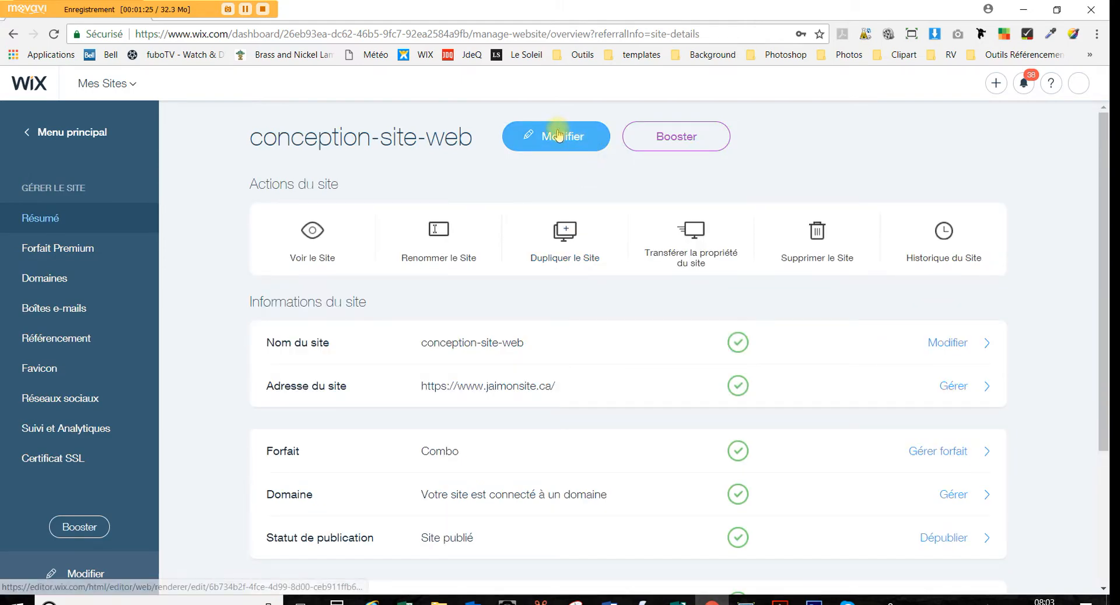
click(558, 135)
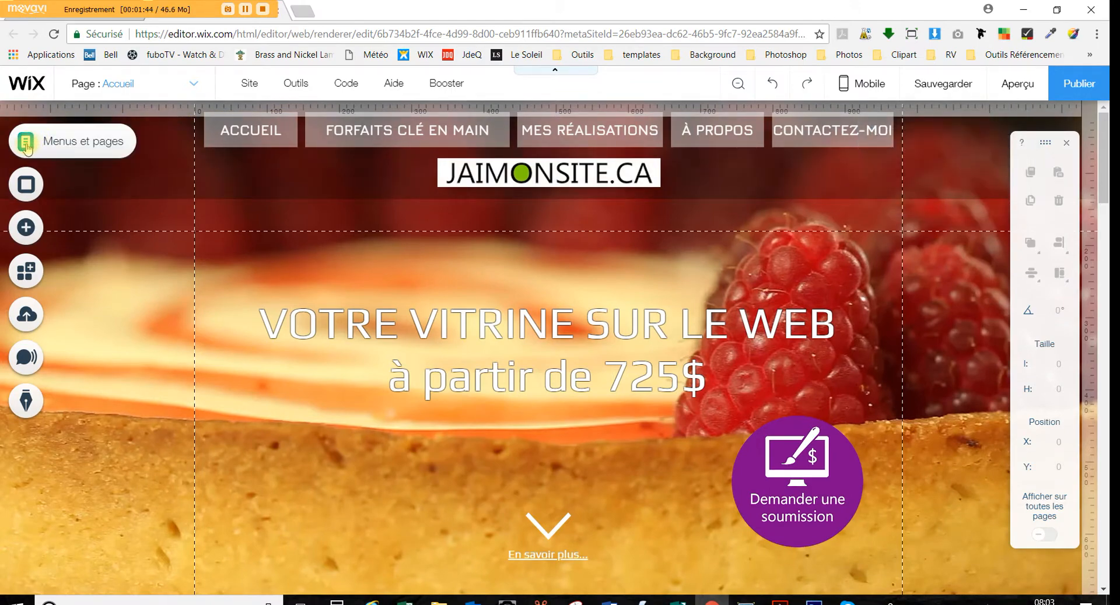
click(26, 146)
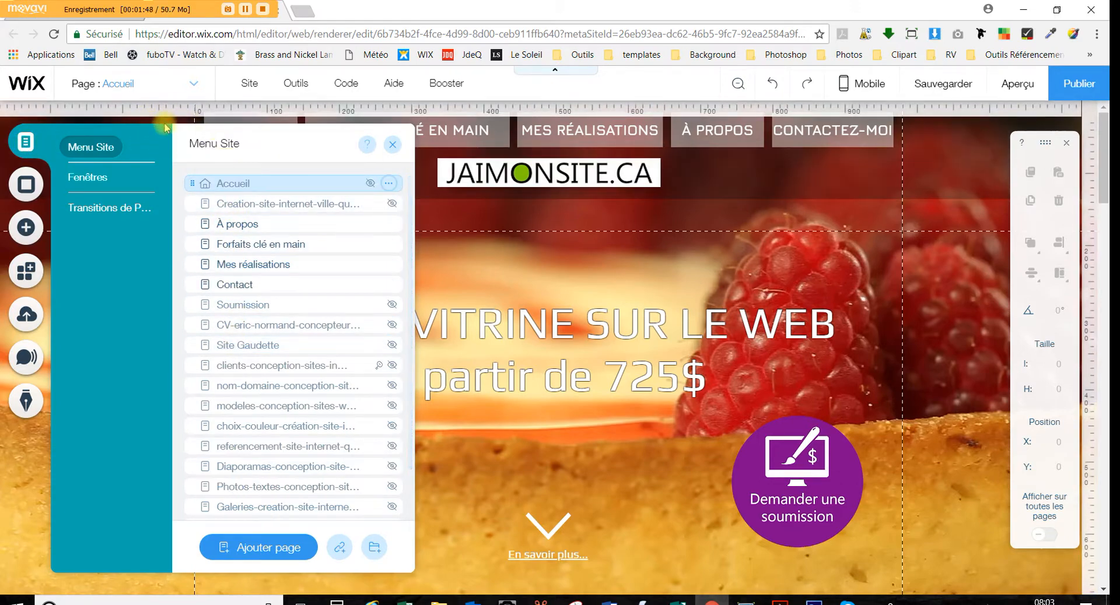
click(392, 145)
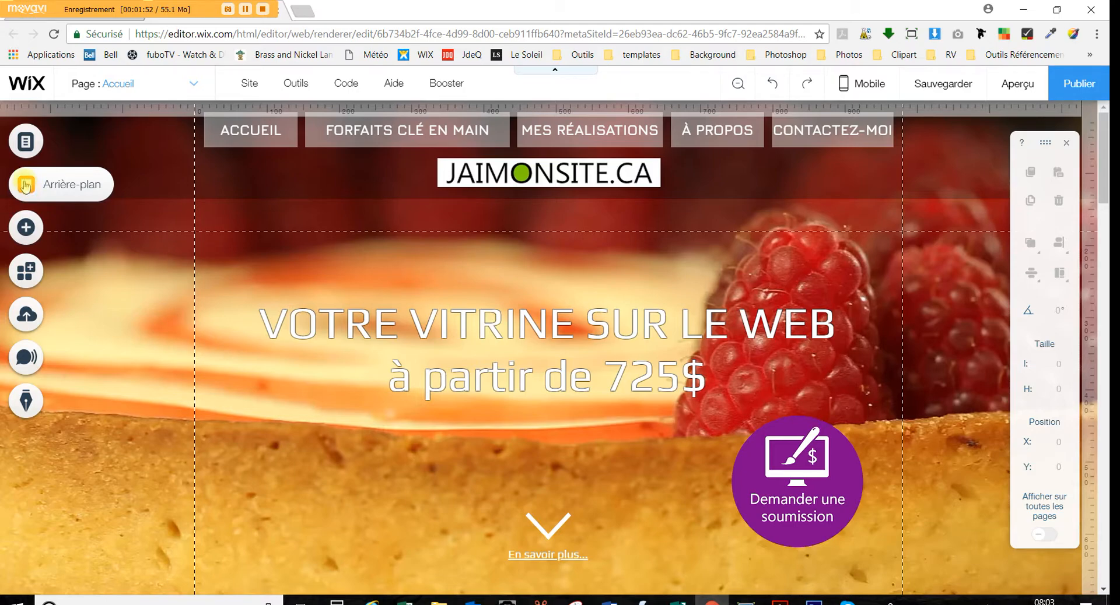
scroll(133, 339, down, 15)
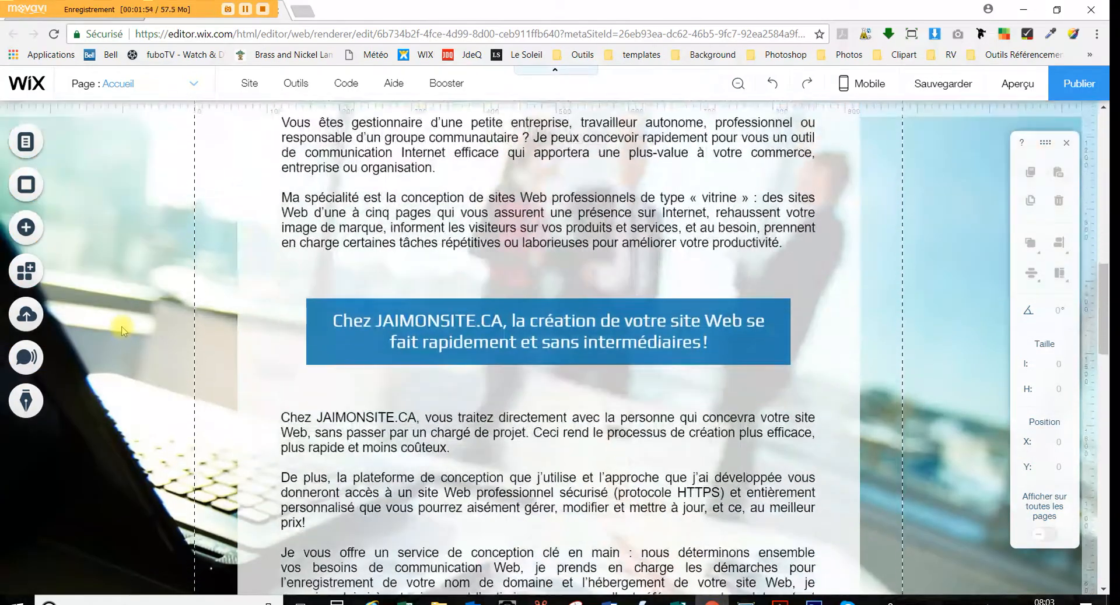
click(28, 184)
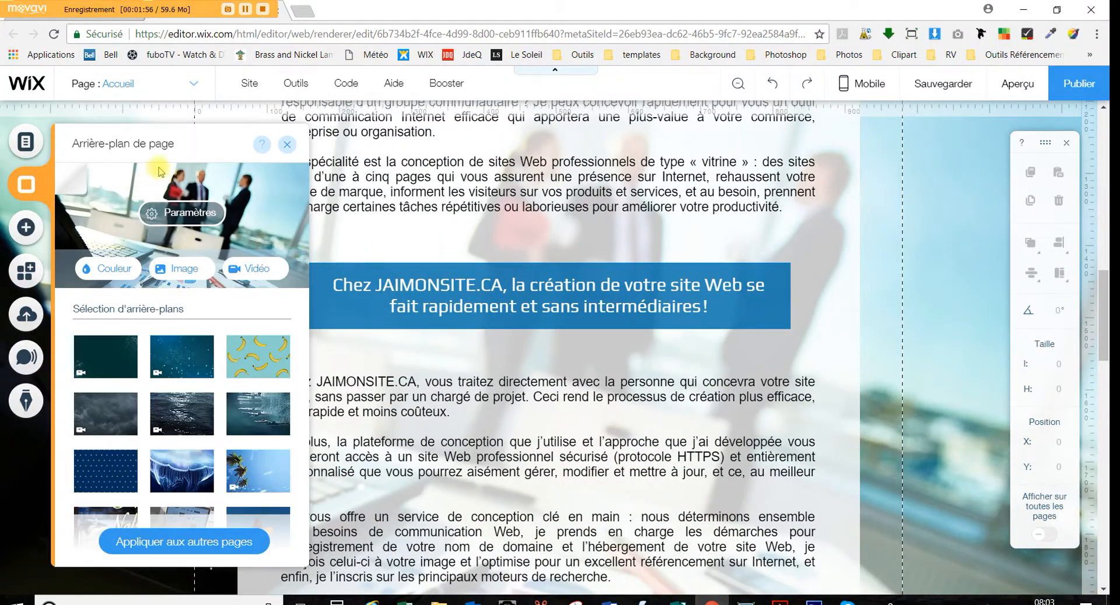
scroll(920, 251, down, 10)
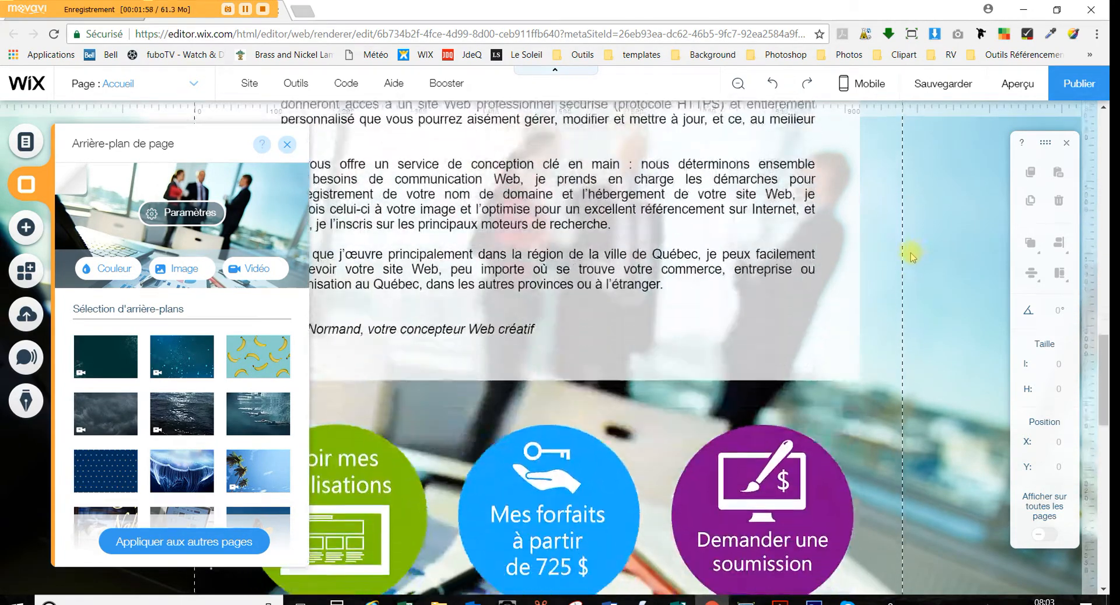
scroll(915, 254, up, 12)
scroll(912, 257, up, 6)
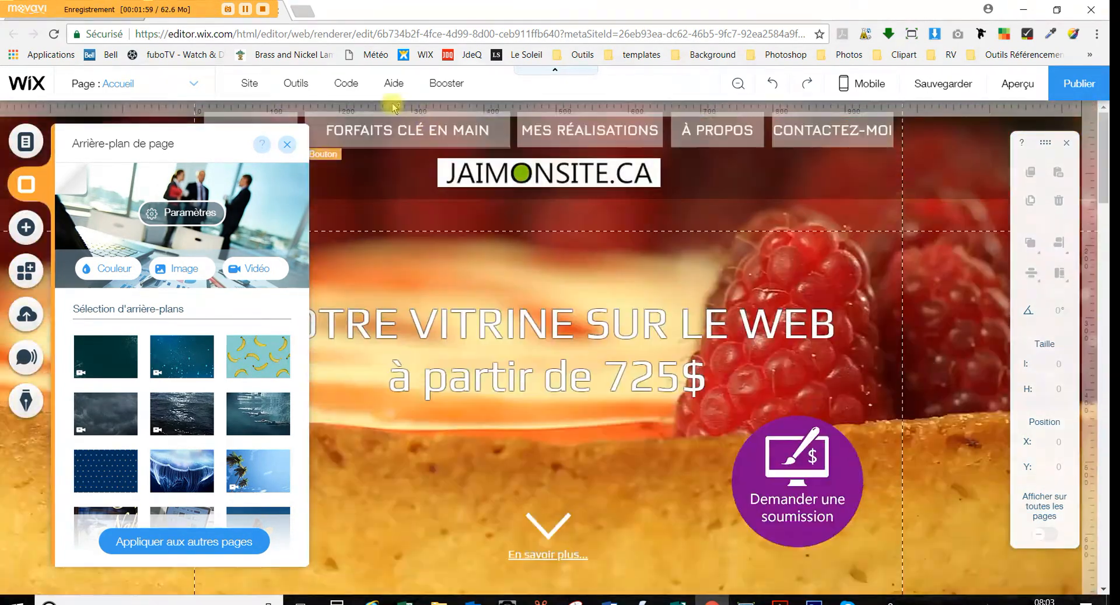
click(286, 144)
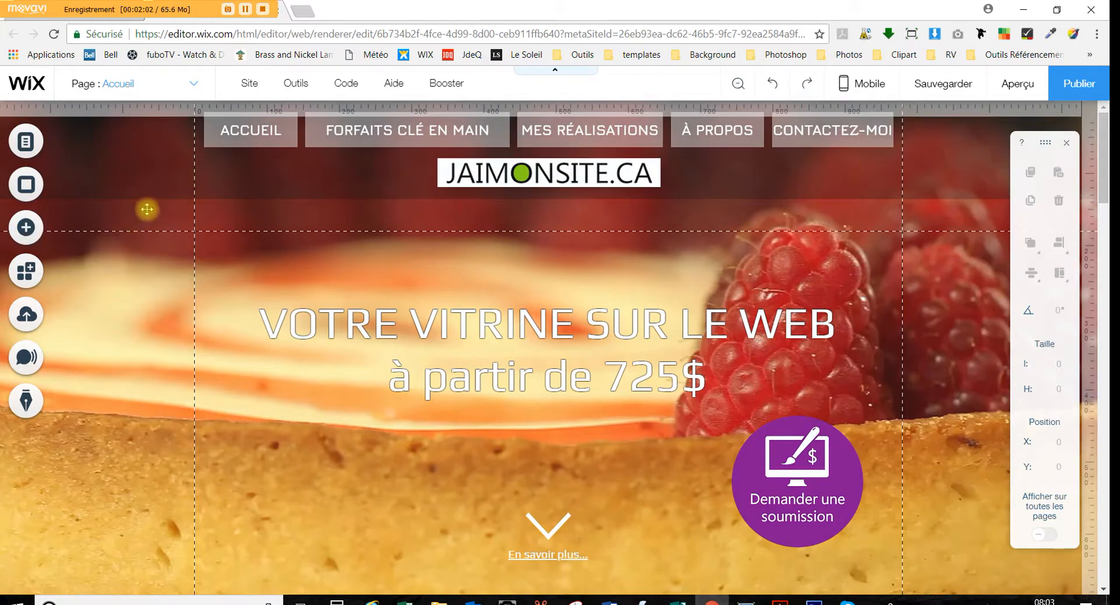
click(25, 231)
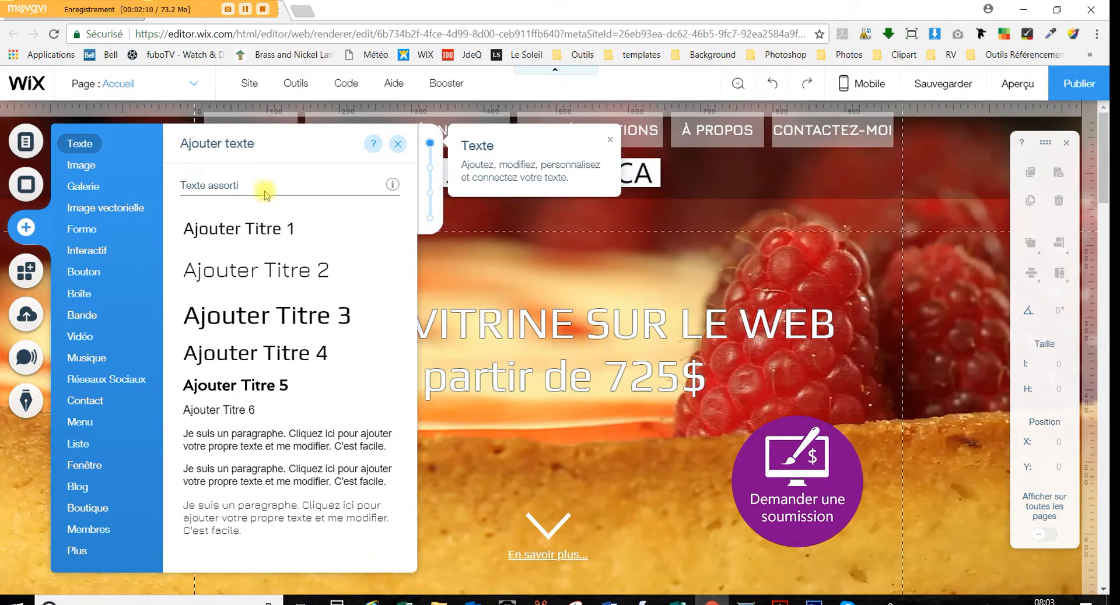
mouse_move(87, 188)
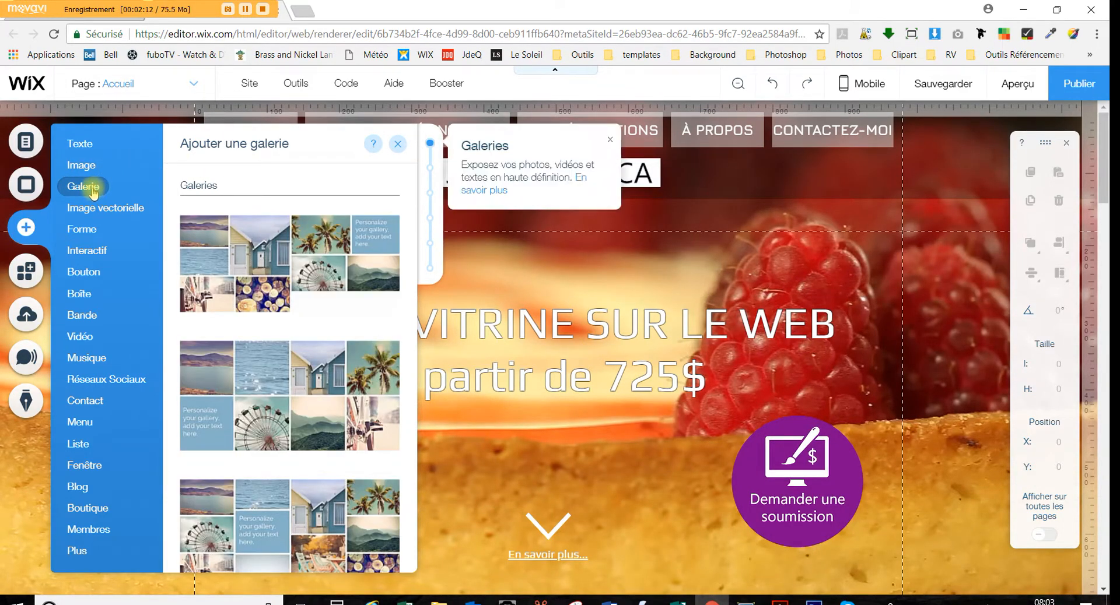
mouse_move(95, 231)
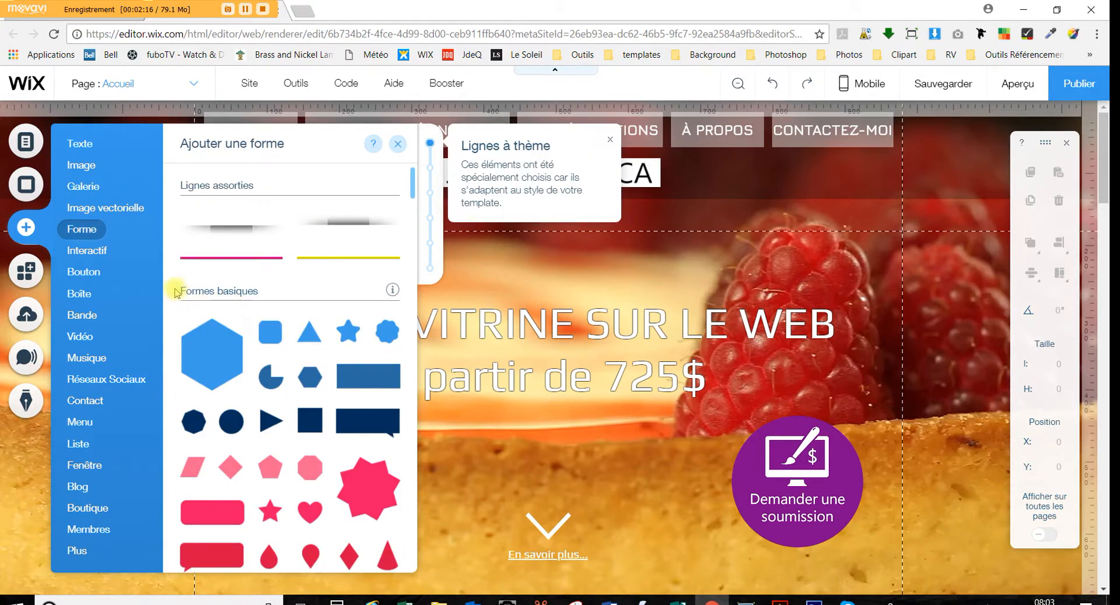
mouse_move(101, 252)
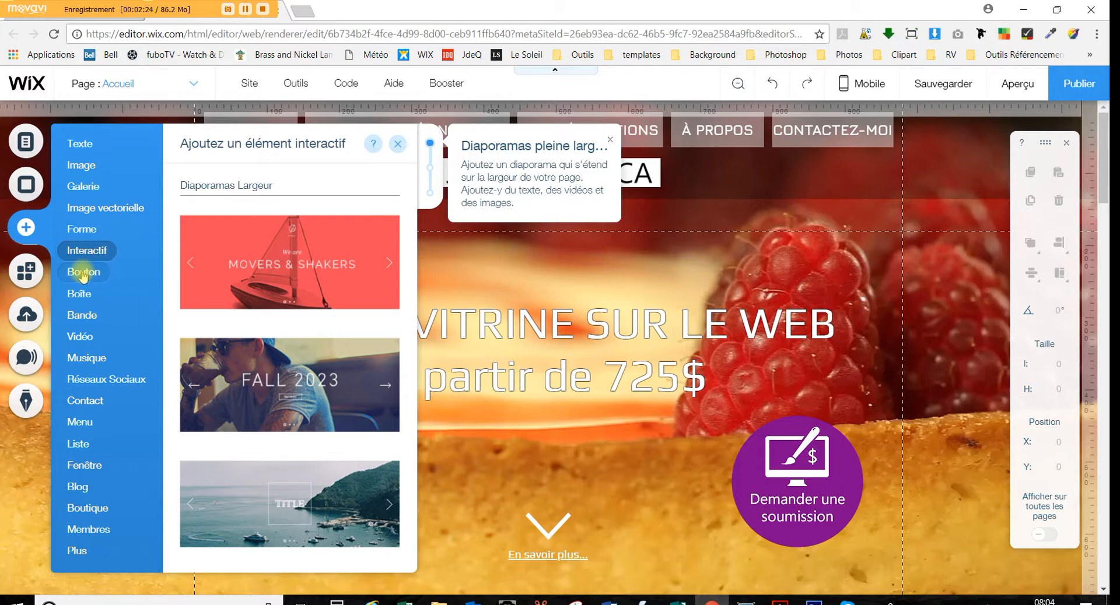
mouse_move(73, 297)
scroll(530, 291, down, 10)
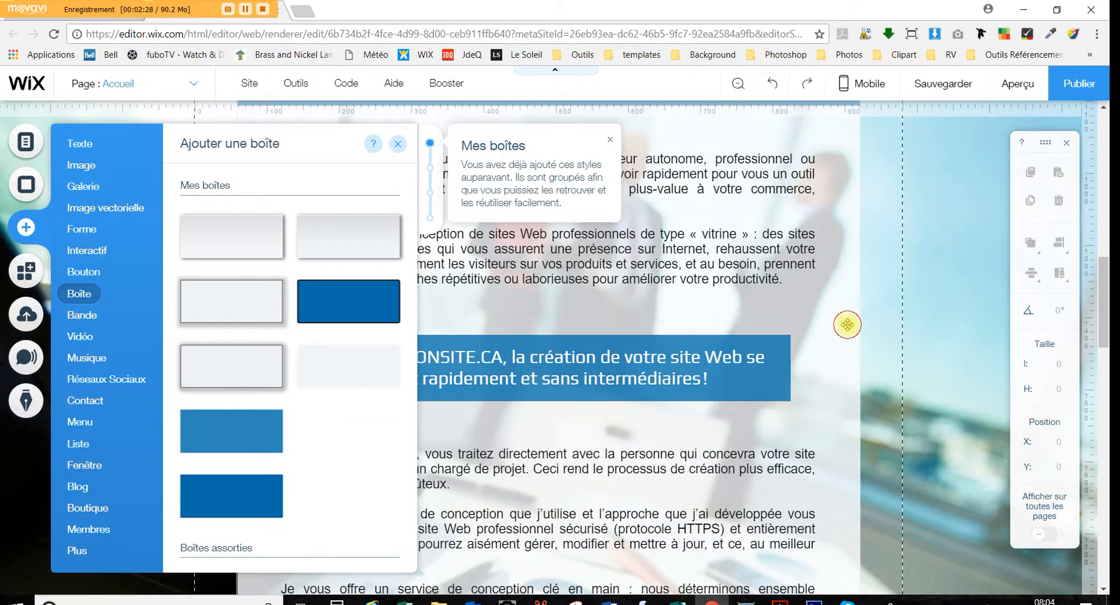
click(845, 324)
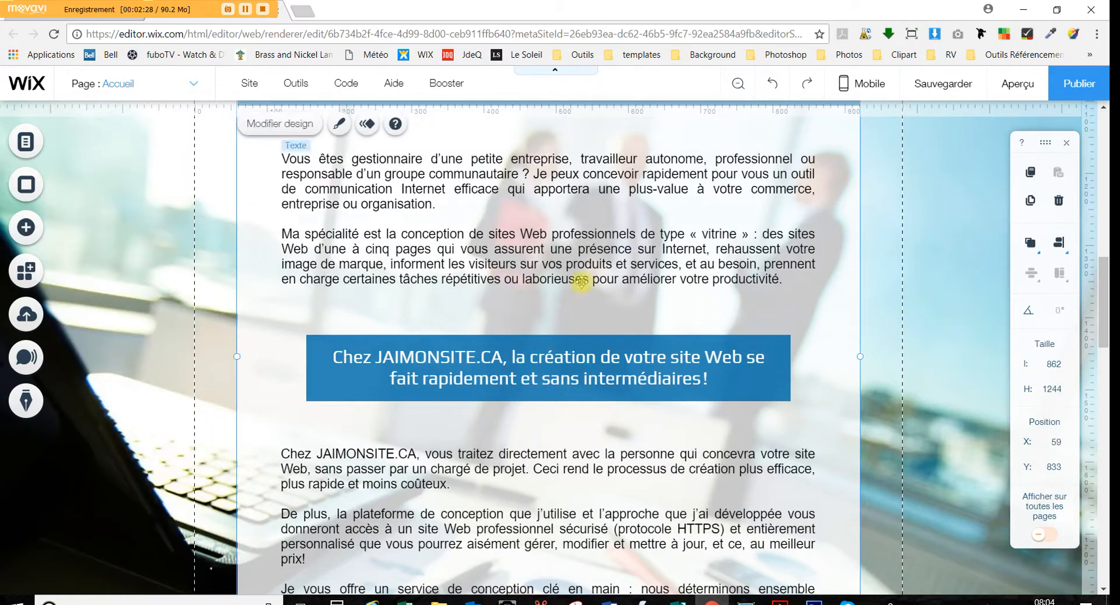
click(34, 230)
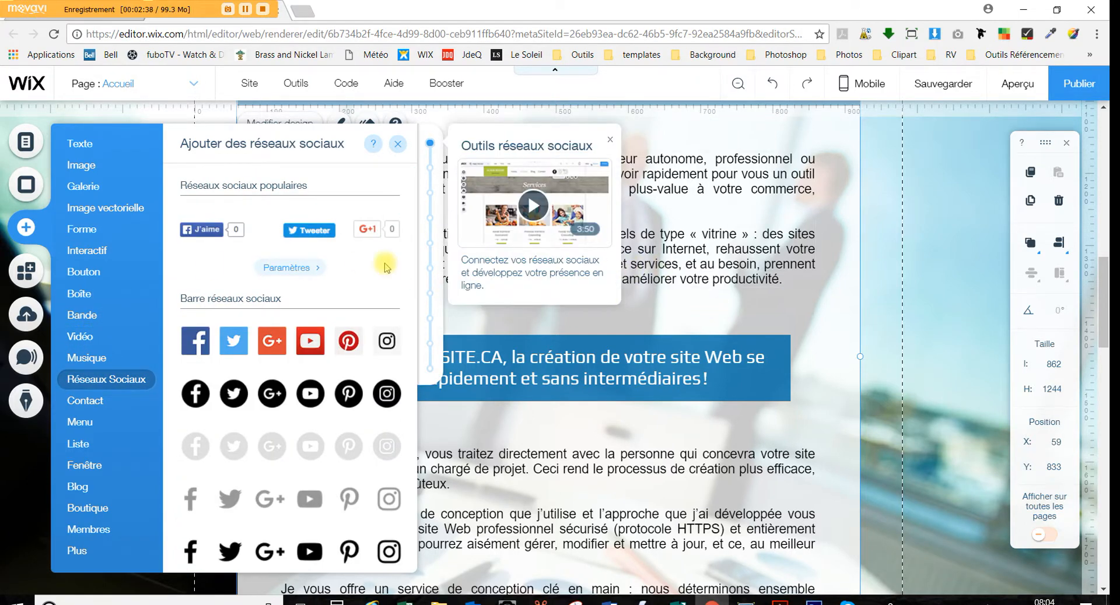
click(26, 273)
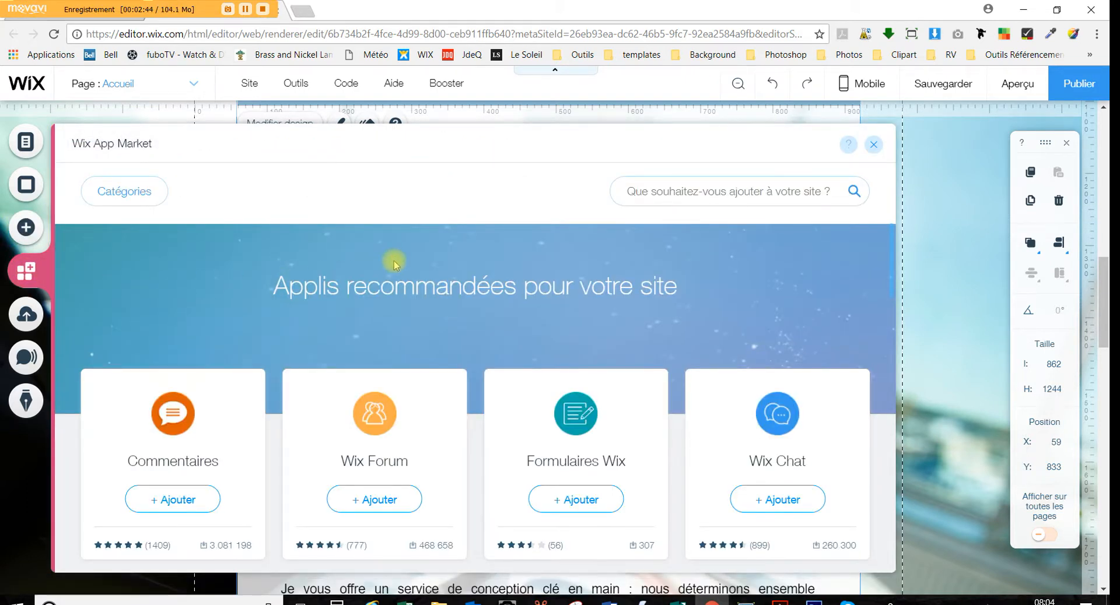
scroll(395, 260, down, 1)
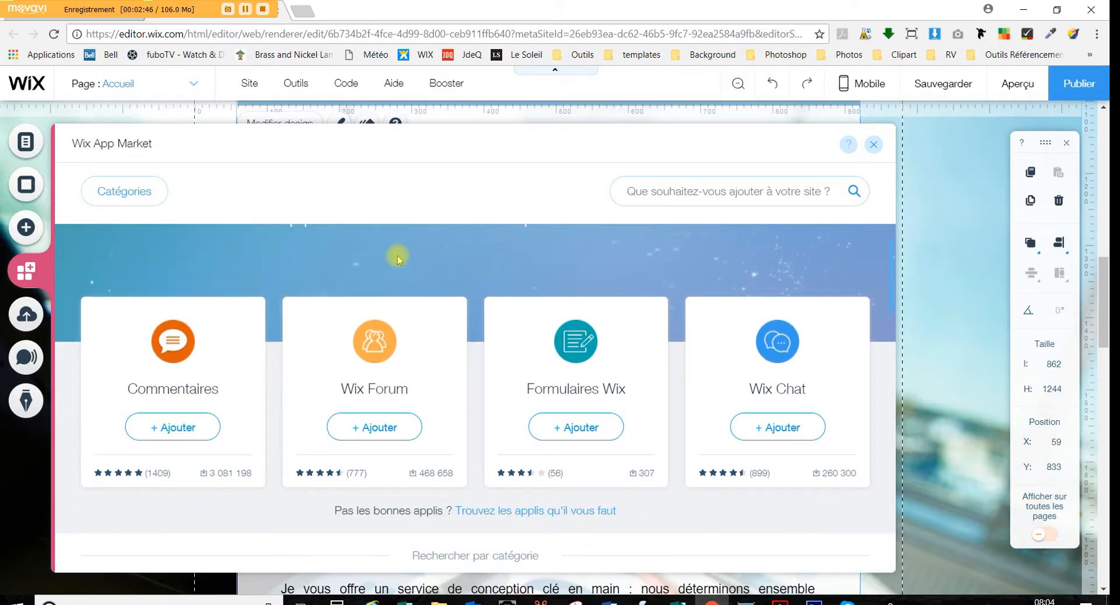
scroll(398, 259, up, 1)
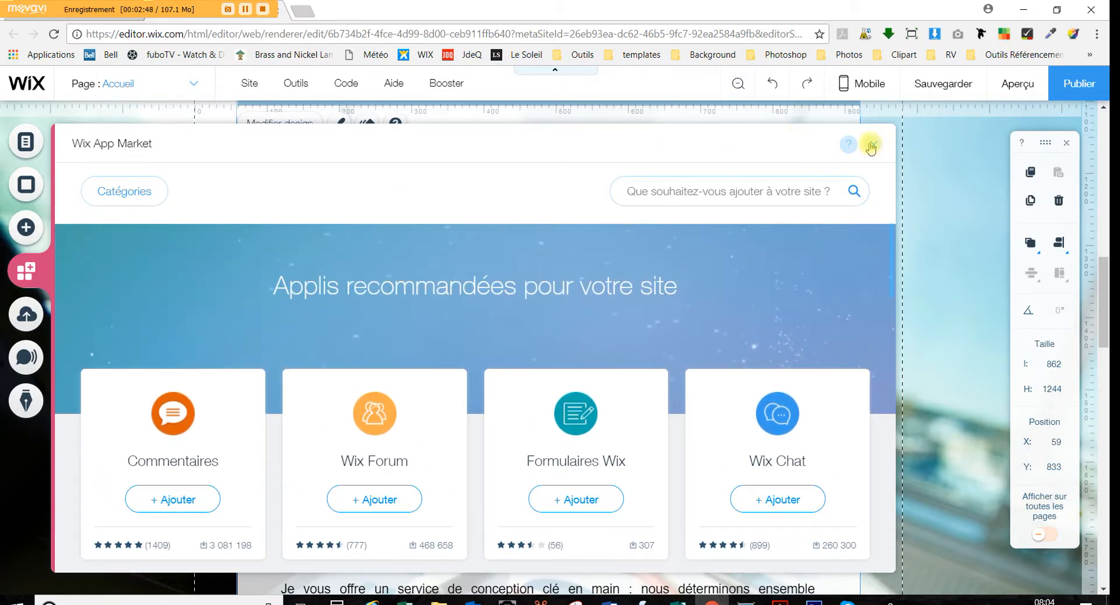
click(872, 146)
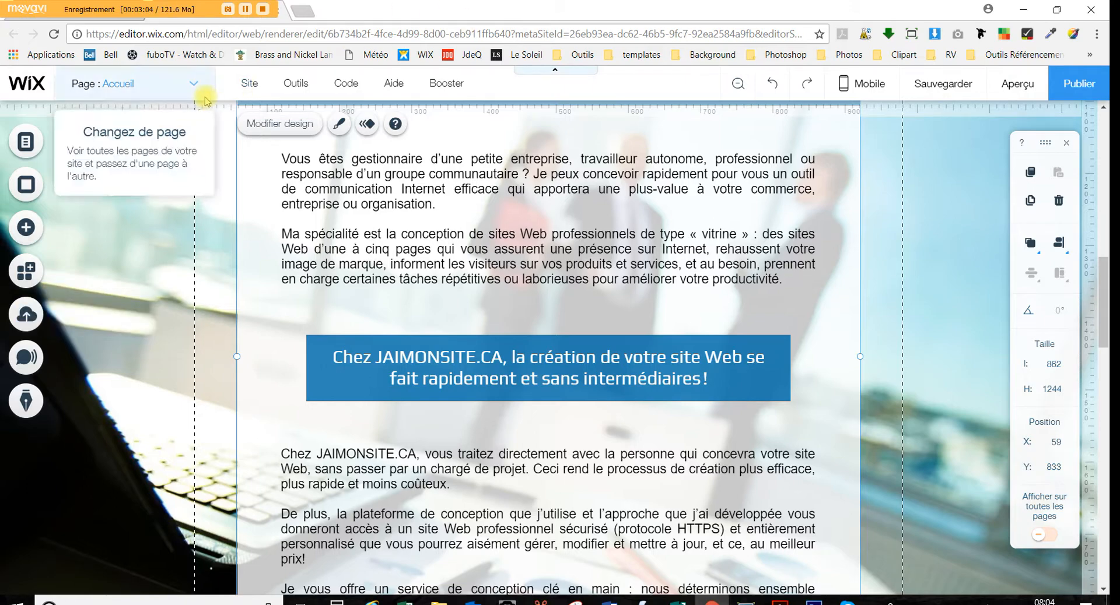
Delete the blue Chez JAIMONSITE.CA banner, then undo to bring it back
mouse_move(361, 87)
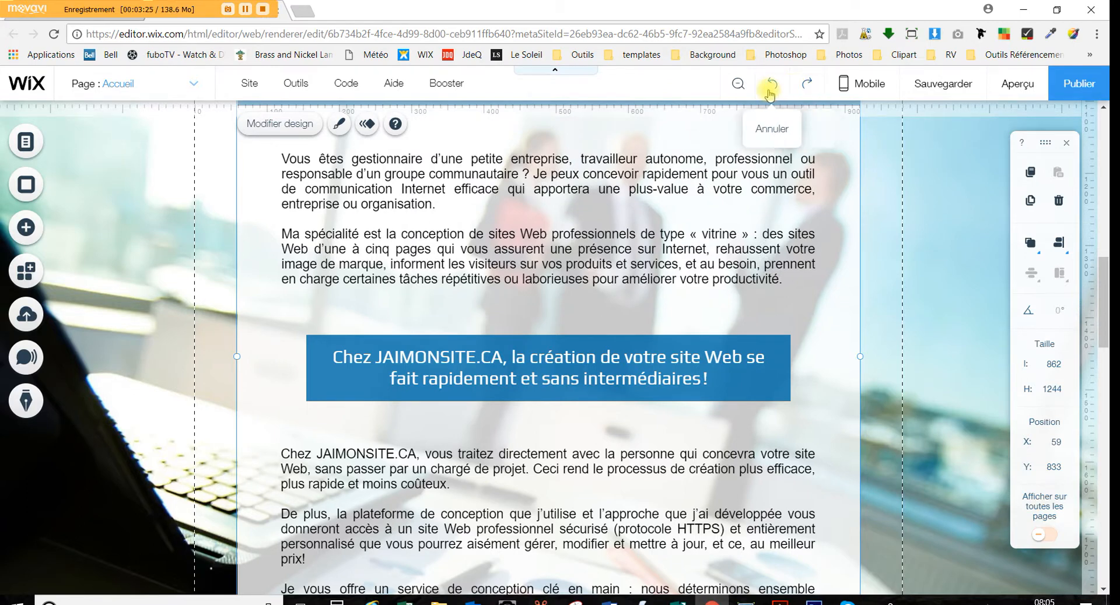
click(585, 339)
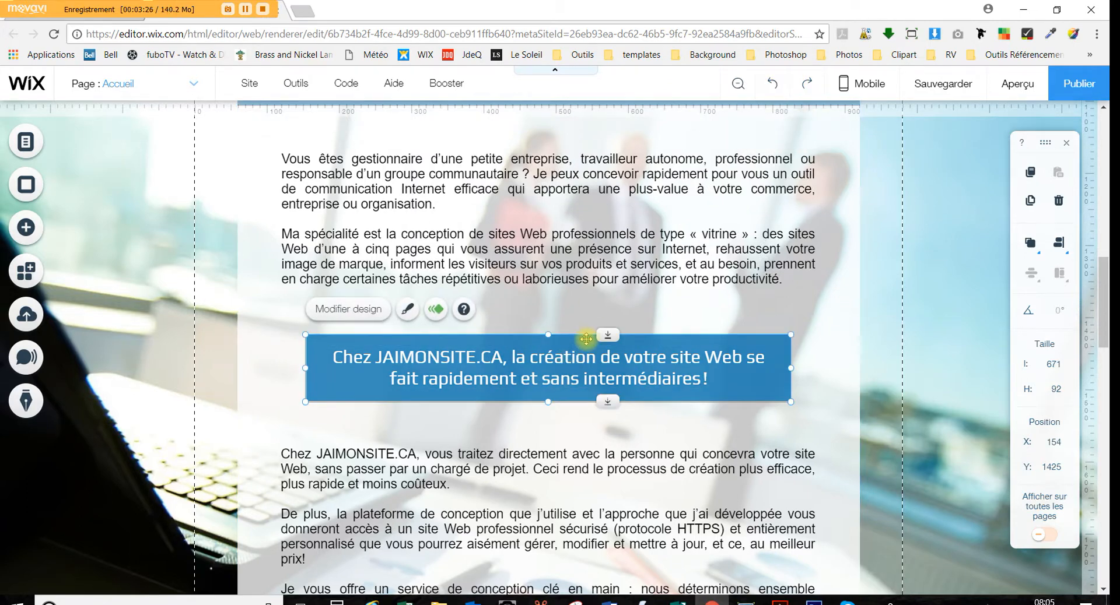
key(Delete)
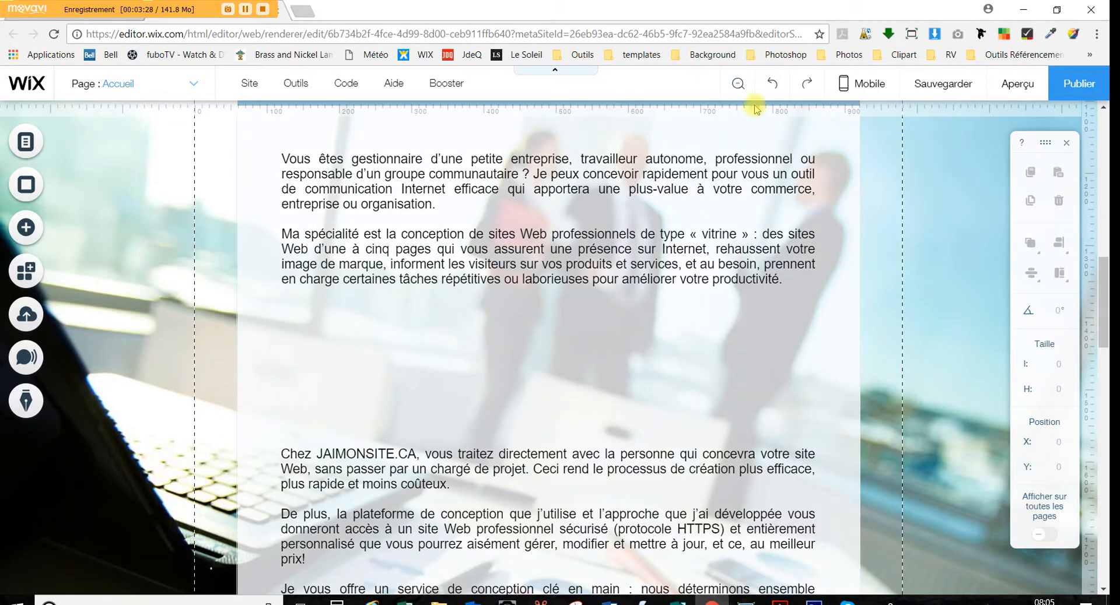
click(775, 86)
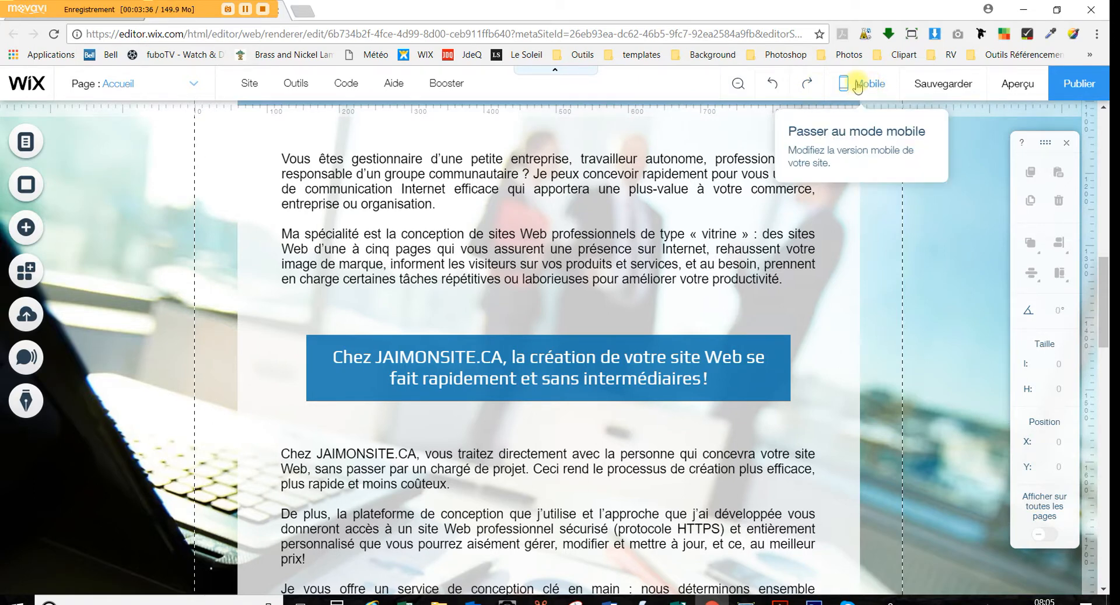
Switch to mobile editing and scroll through the Accueil page in the phone frame
mouse_move(856, 86)
click(647, 170)
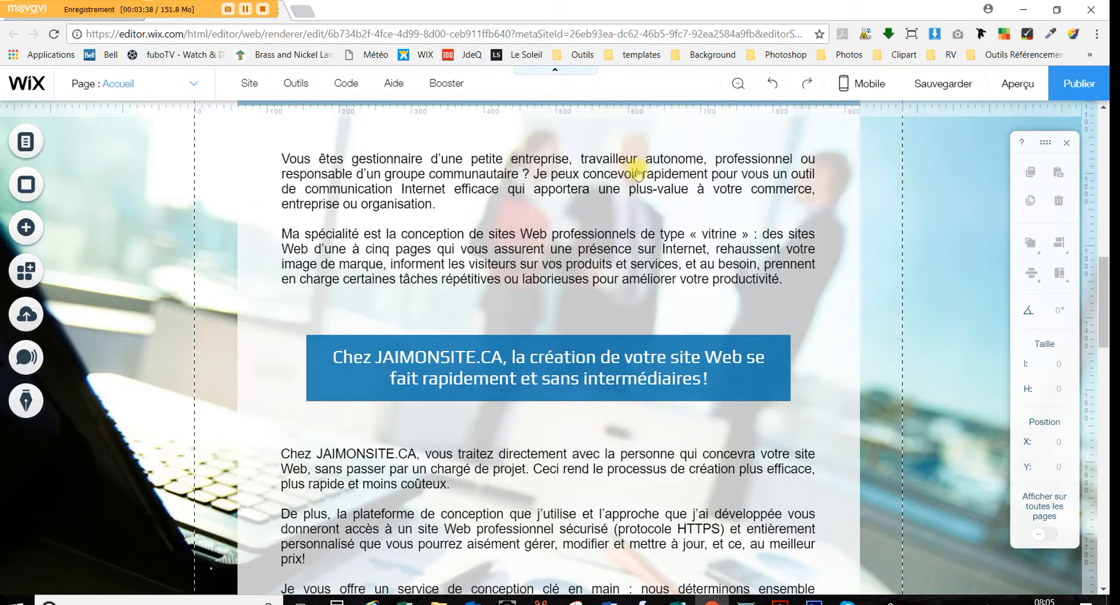
scroll(635, 233, up, 10)
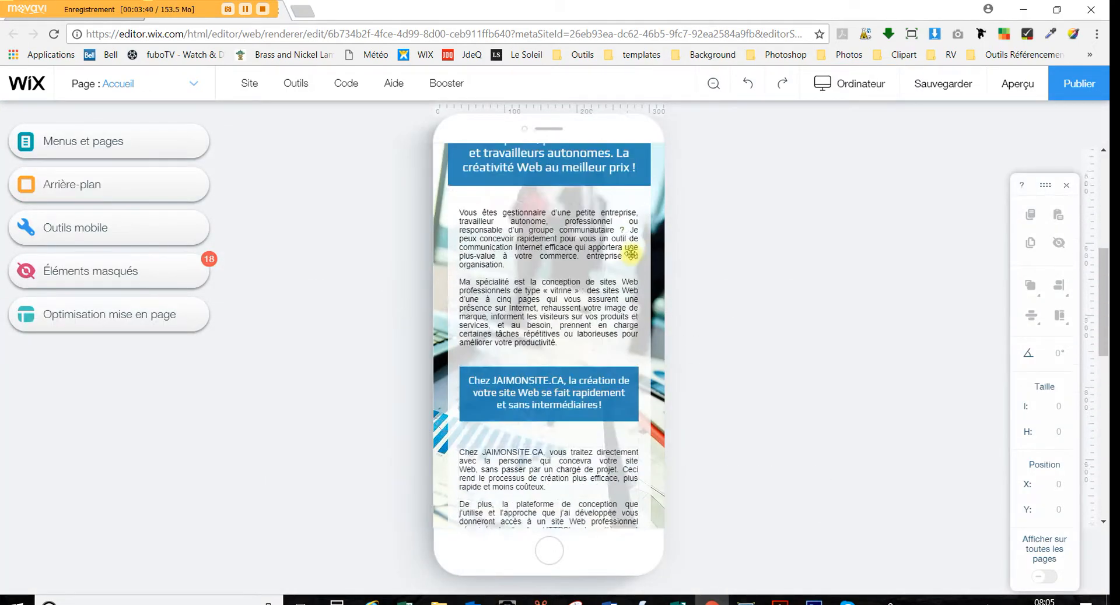
scroll(631, 253, down, 10)
scroll(631, 253, up, 5)
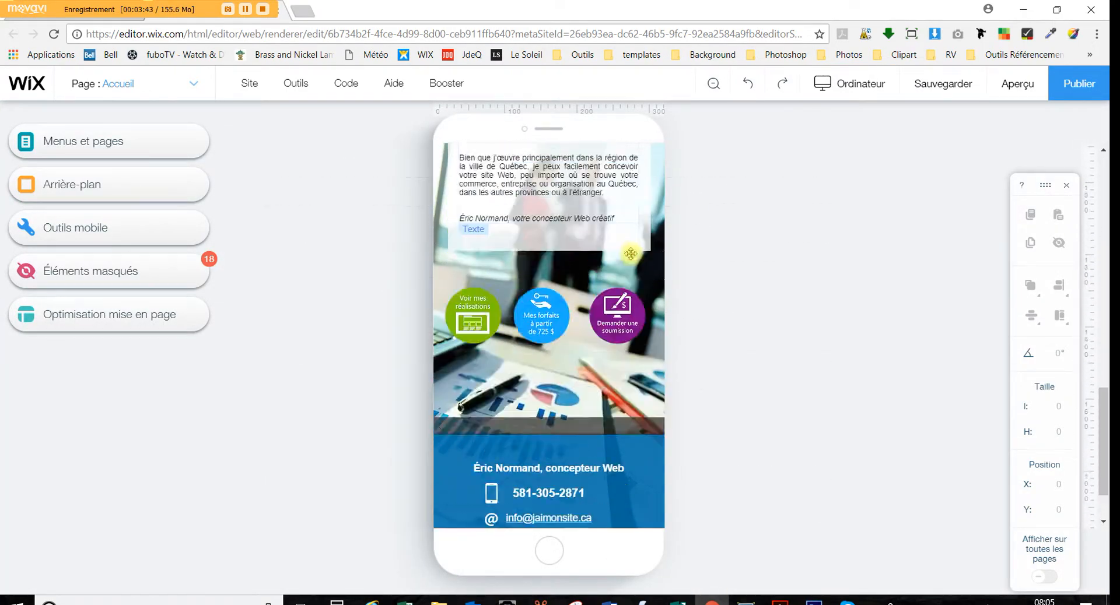
scroll(631, 252, up, 5)
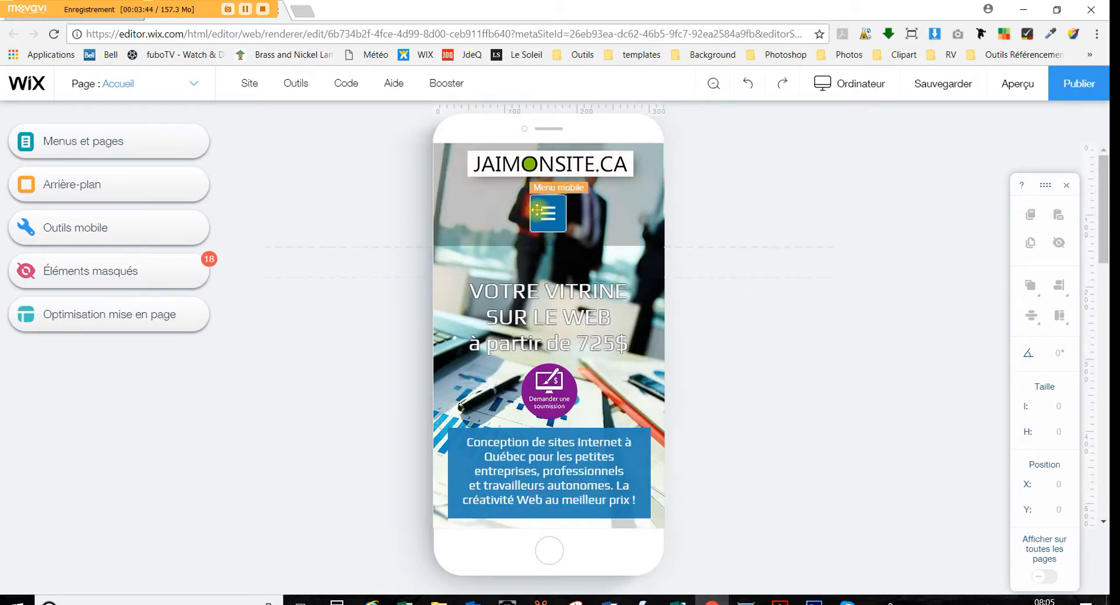
Return to the desktop editing view and save the site
click(855, 84)
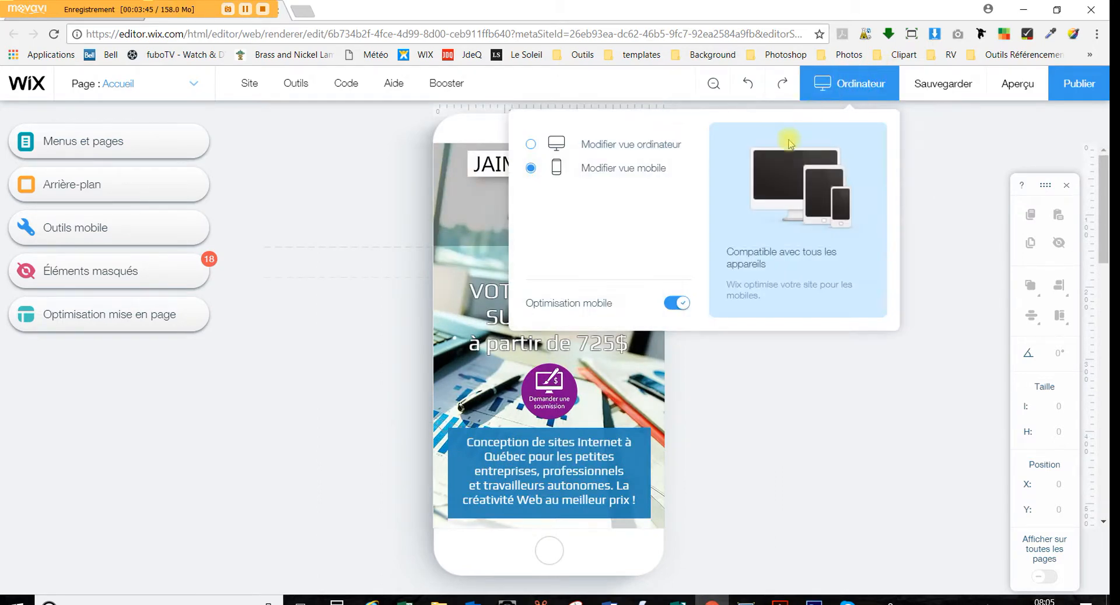
click(633, 147)
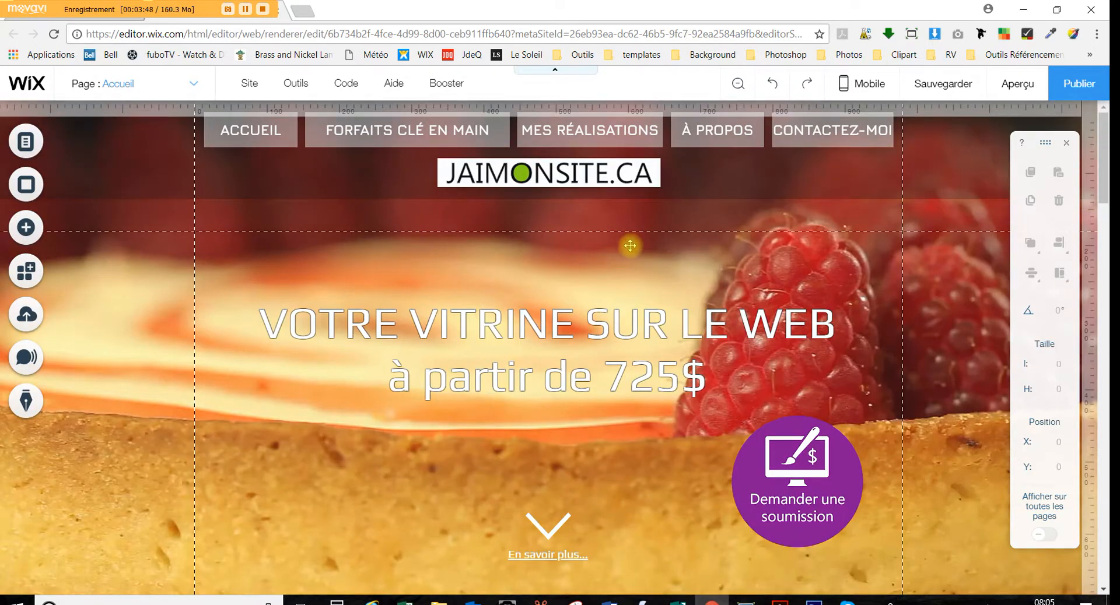
mouse_move(950, 90)
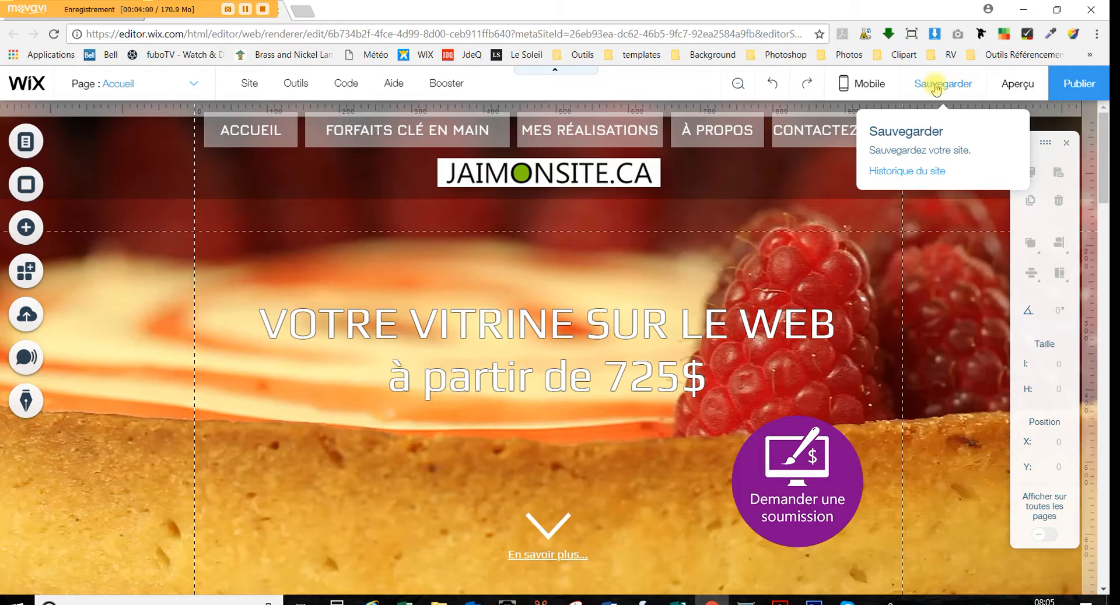
click(935, 88)
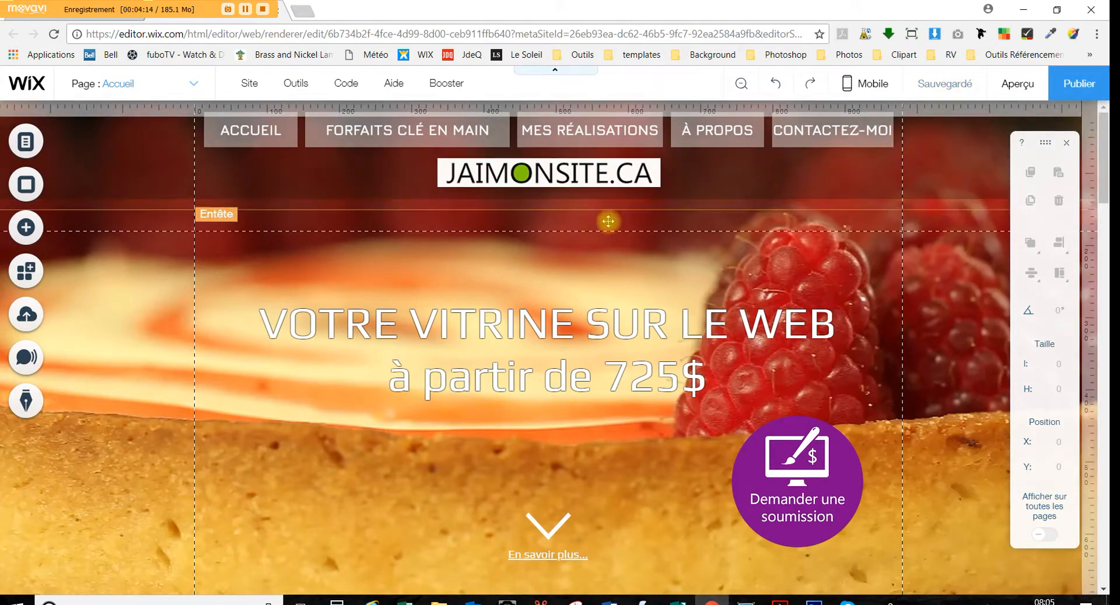
Preview the Accueil page, scrolling down to the footer and back up
click(1021, 85)
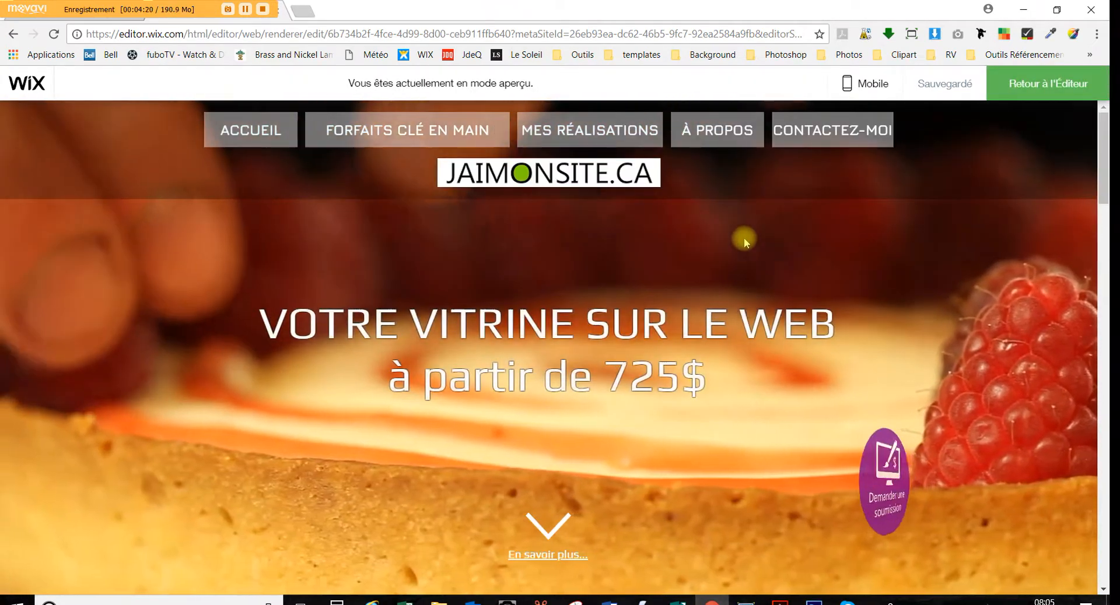
scroll(694, 268, down, 5)
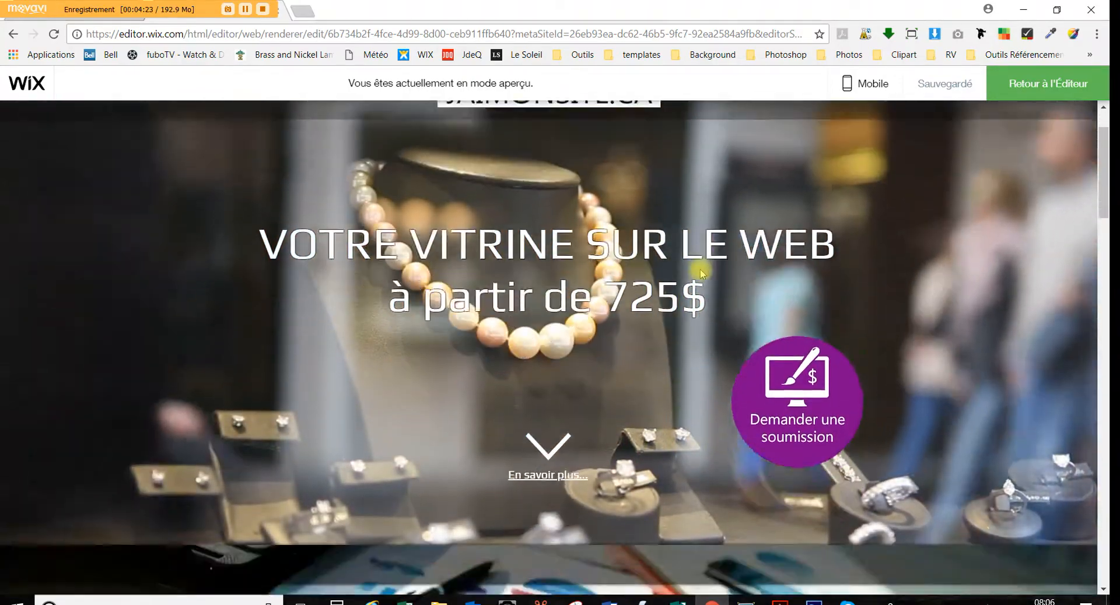
scroll(690, 269, down, 15)
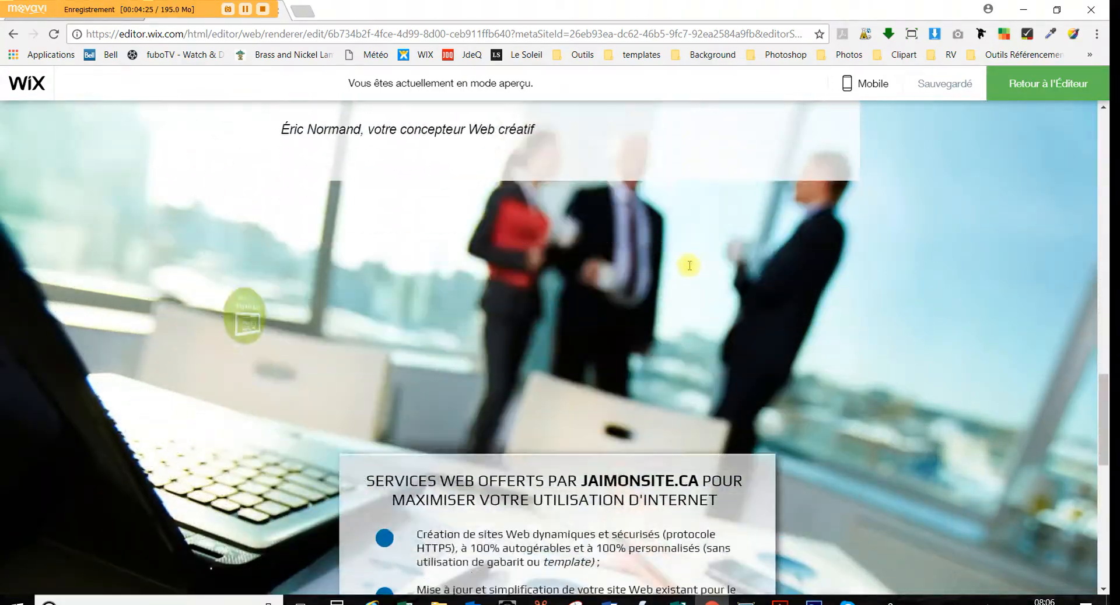
scroll(690, 270, down, 9)
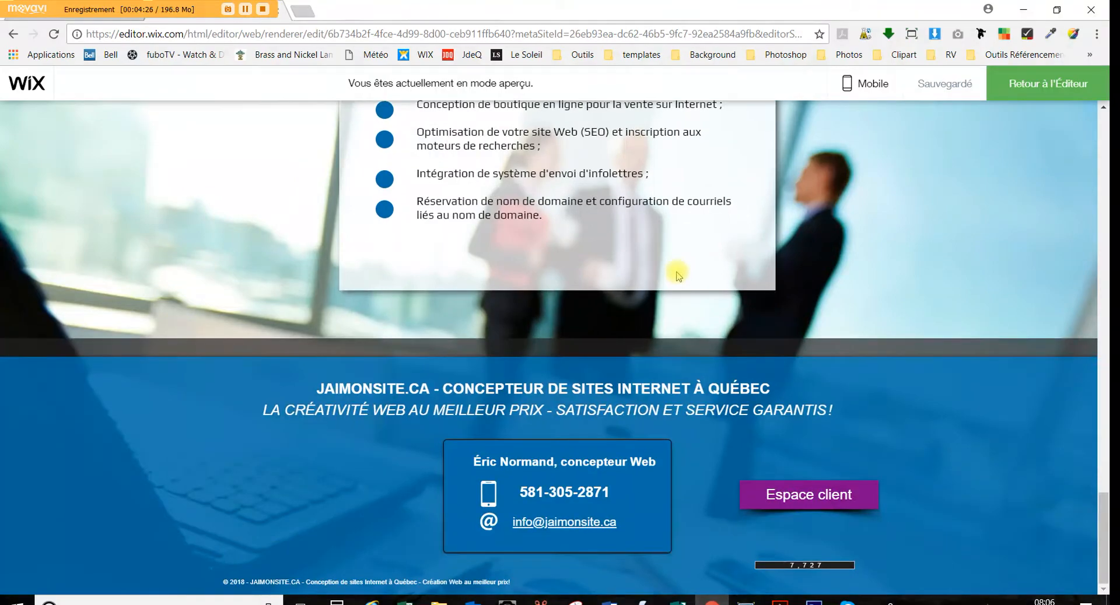
scroll(665, 280, up, 20)
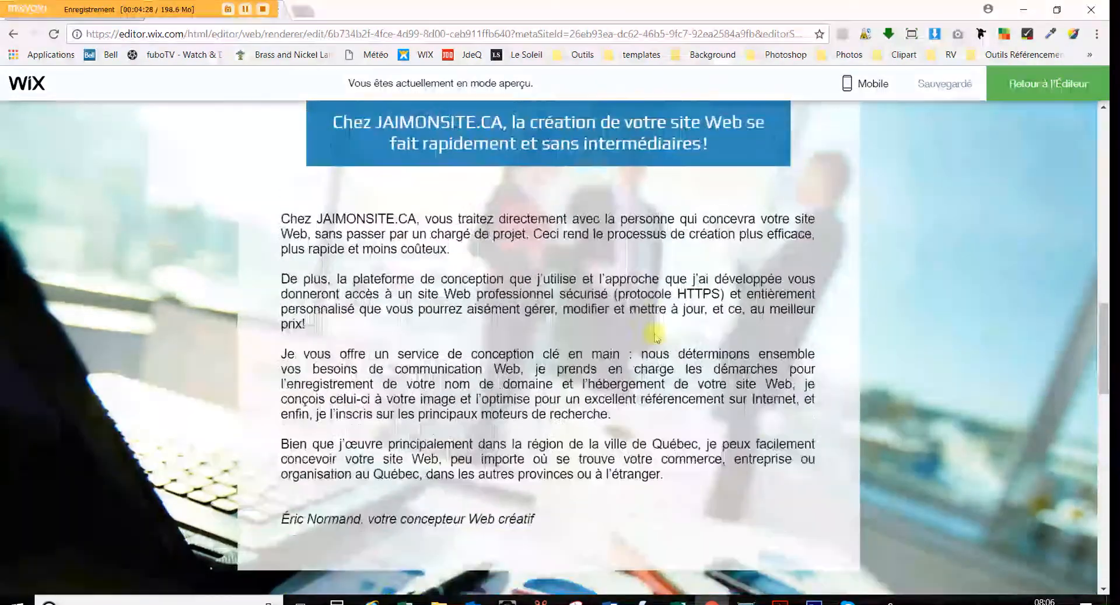
scroll(665, 298, up, 2)
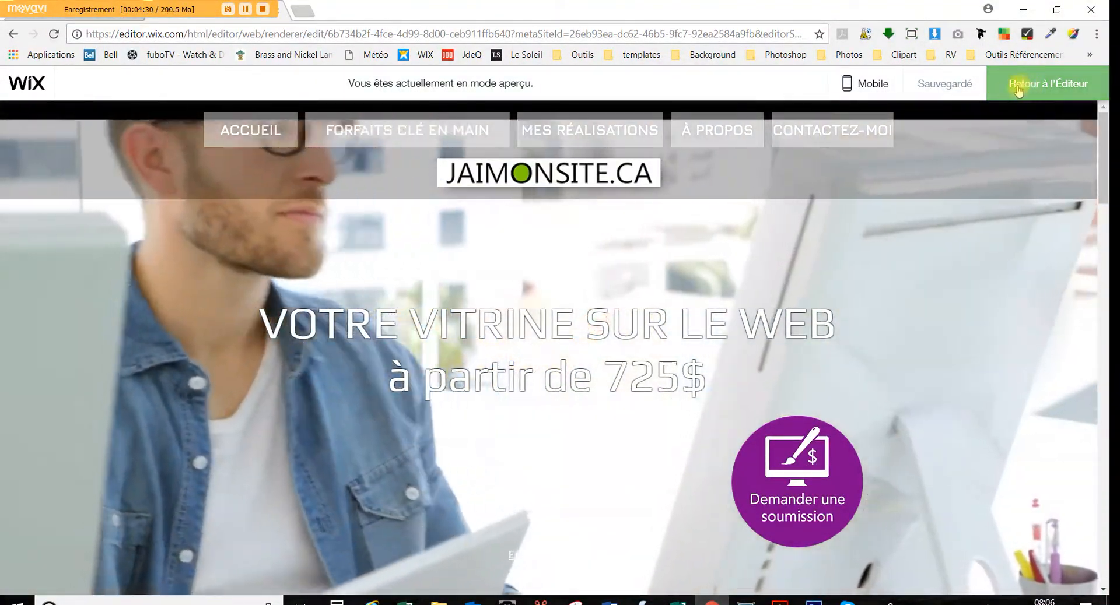
Back in the editor, drag the VOTRE VITRINE SUR LE WEB headline up to X 30, Y 236
click(1018, 87)
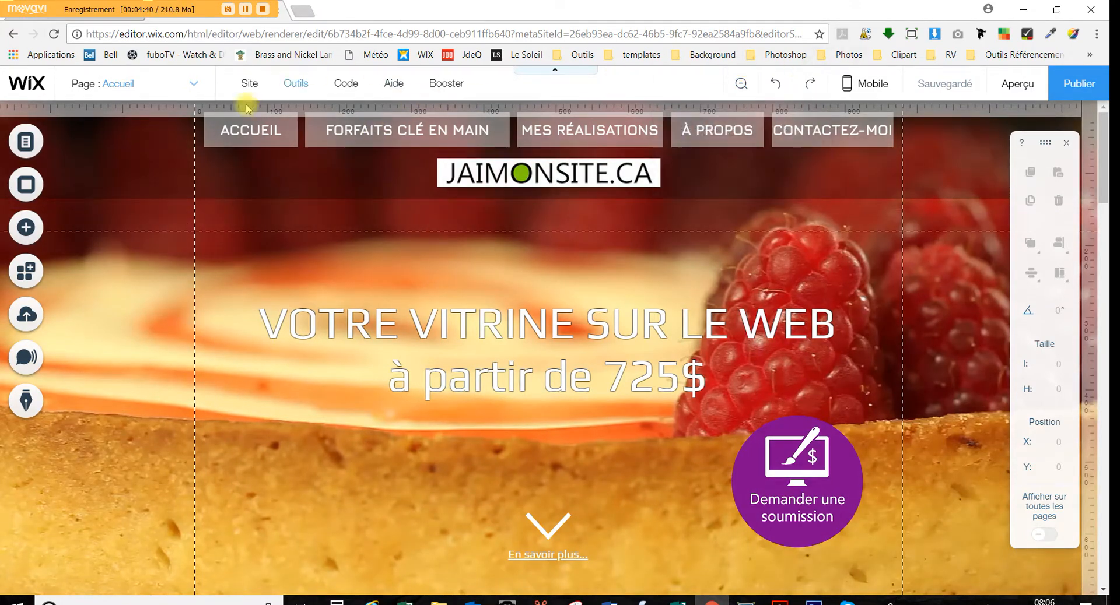
scroll(317, 263, down, 1)
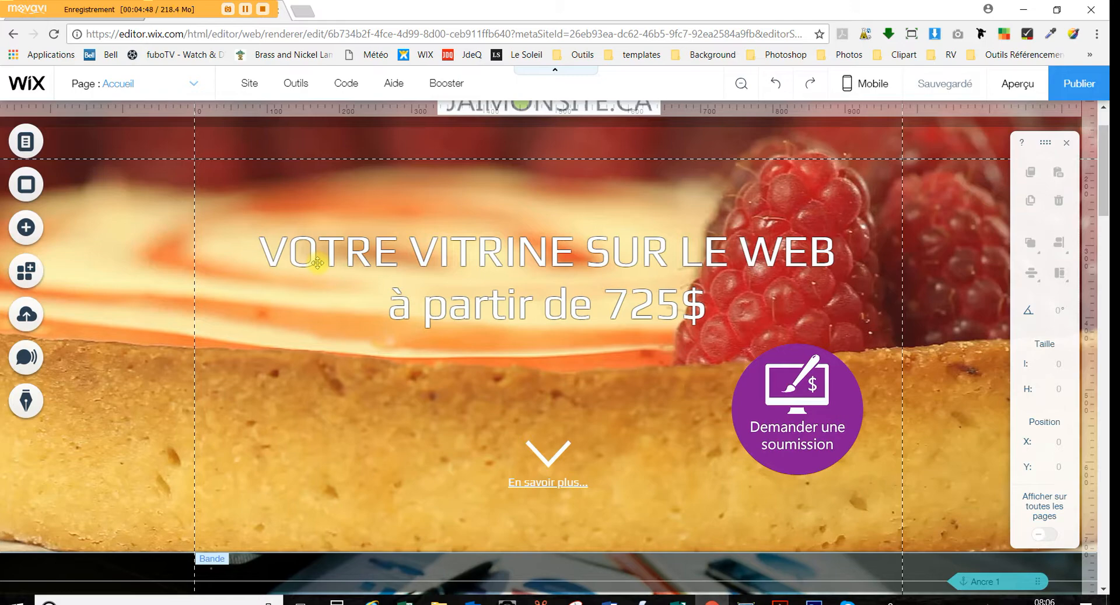
click(521, 261)
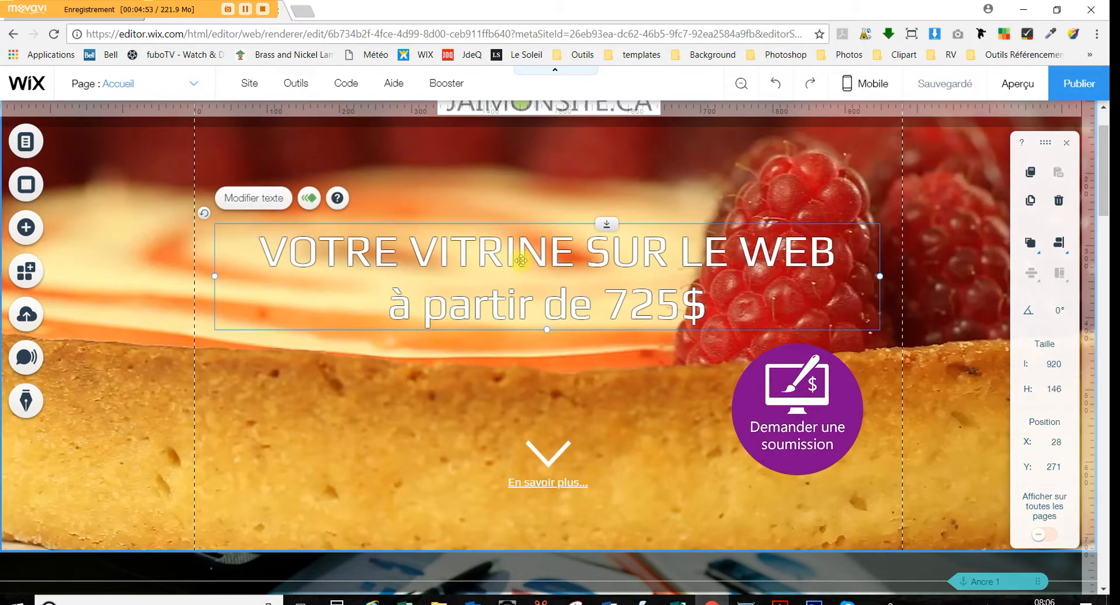
drag(536, 270, 537, 245)
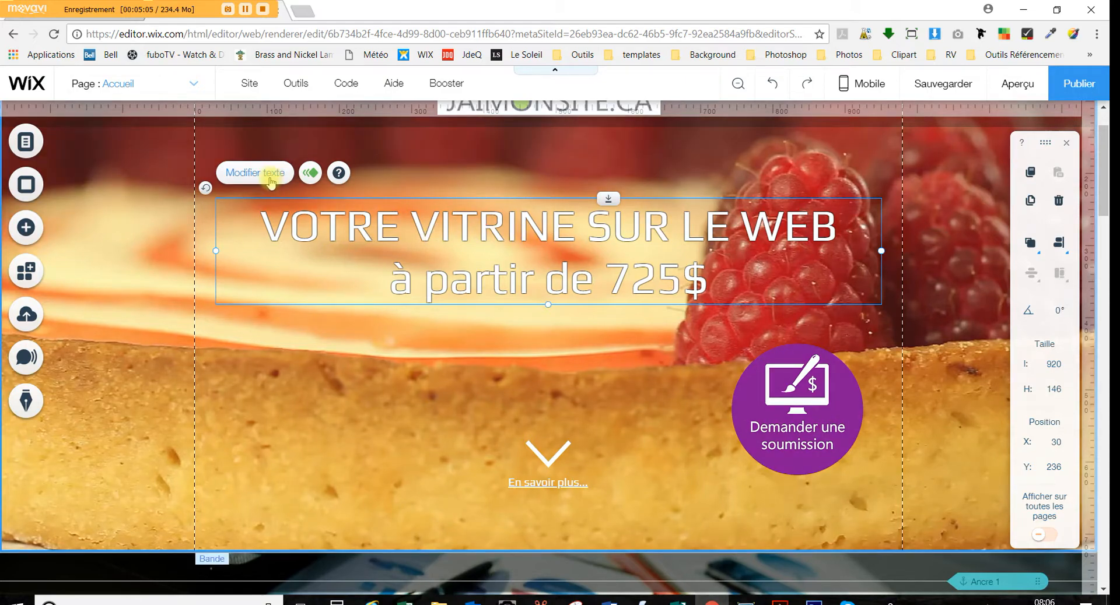
click(545, 449)
click(538, 264)
click(265, 174)
click(473, 213)
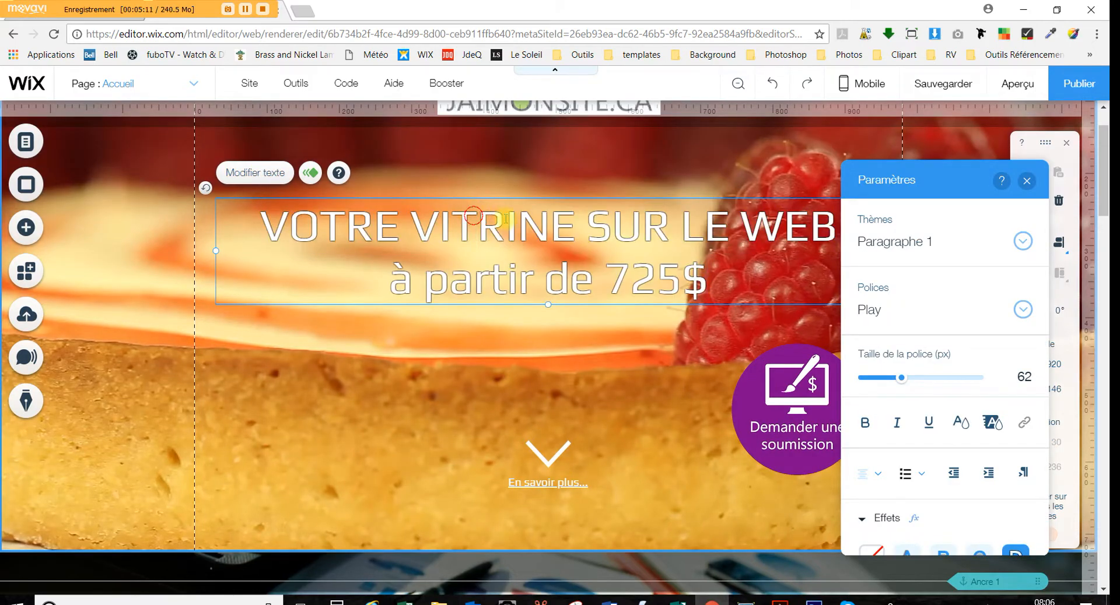
drag(505, 218, 549, 225)
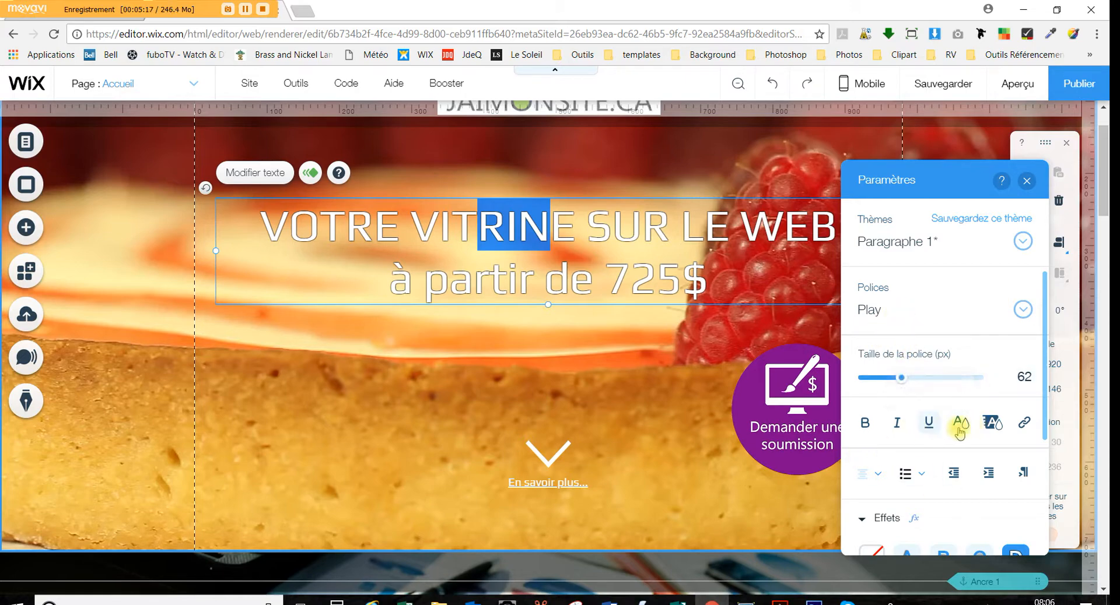
scroll(957, 431, down, 1)
scroll(957, 432, down, 2)
scroll(957, 435, up, 3)
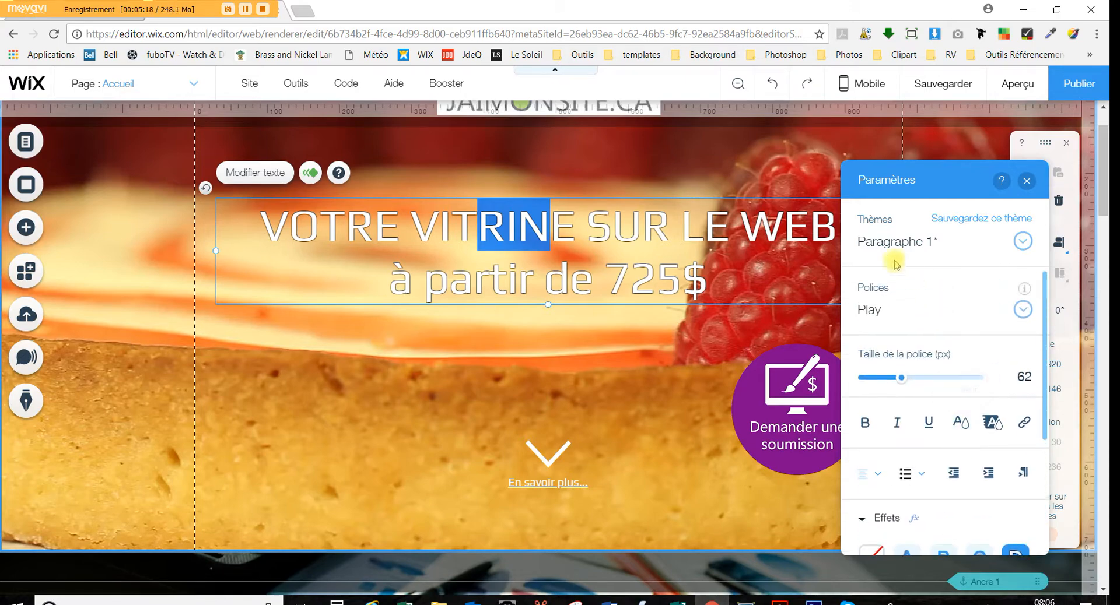
click(433, 338)
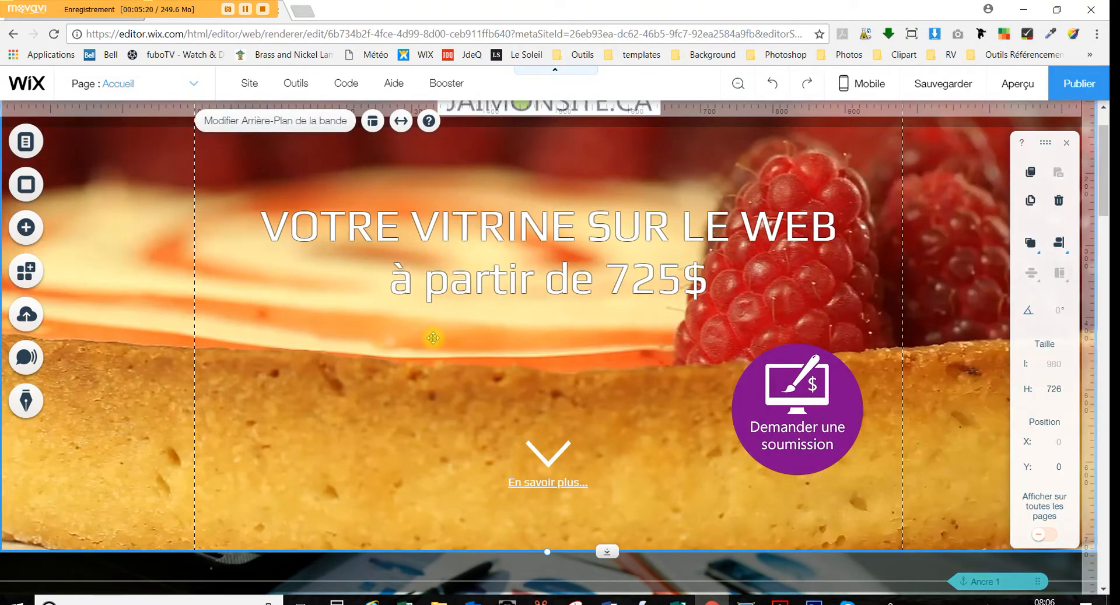
Save the site and confirm the Demander une soumission button links to the Soumission page
click(789, 430)
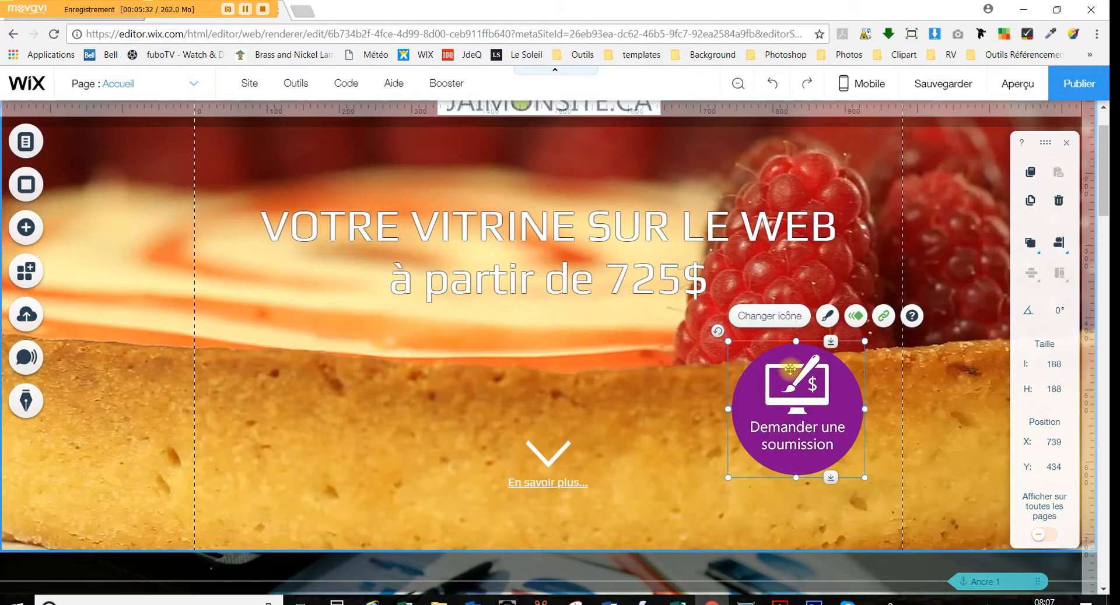
key(ctrl+s)
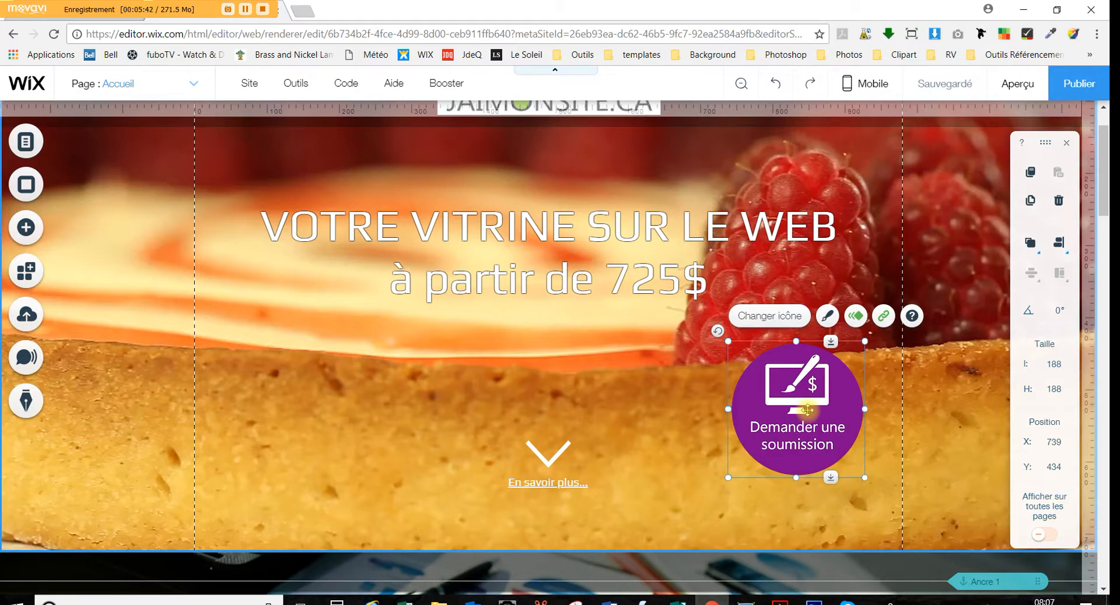
click(884, 315)
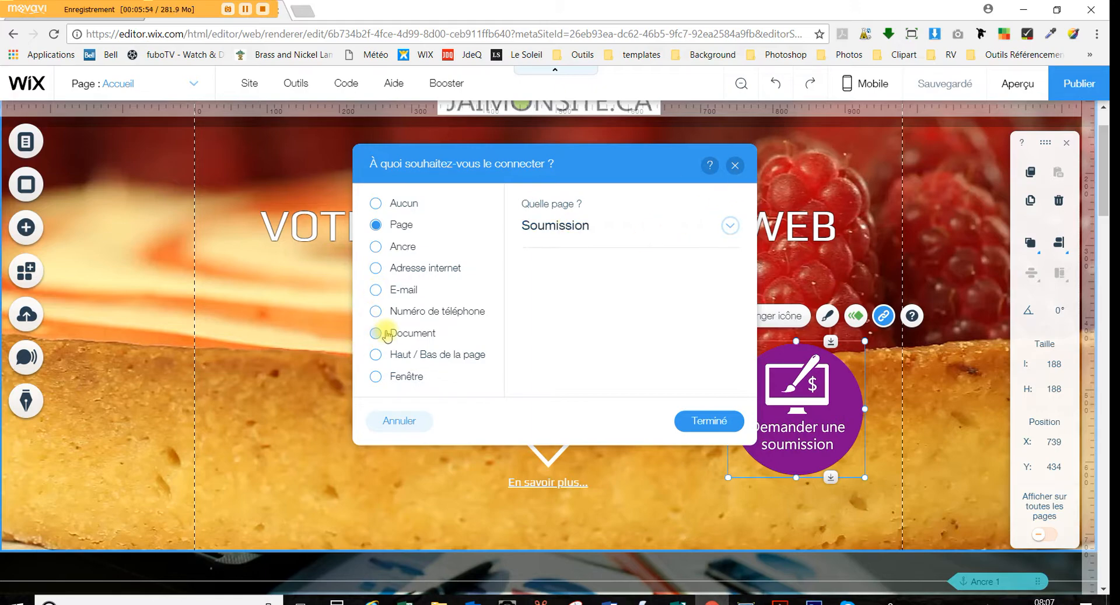
click(734, 166)
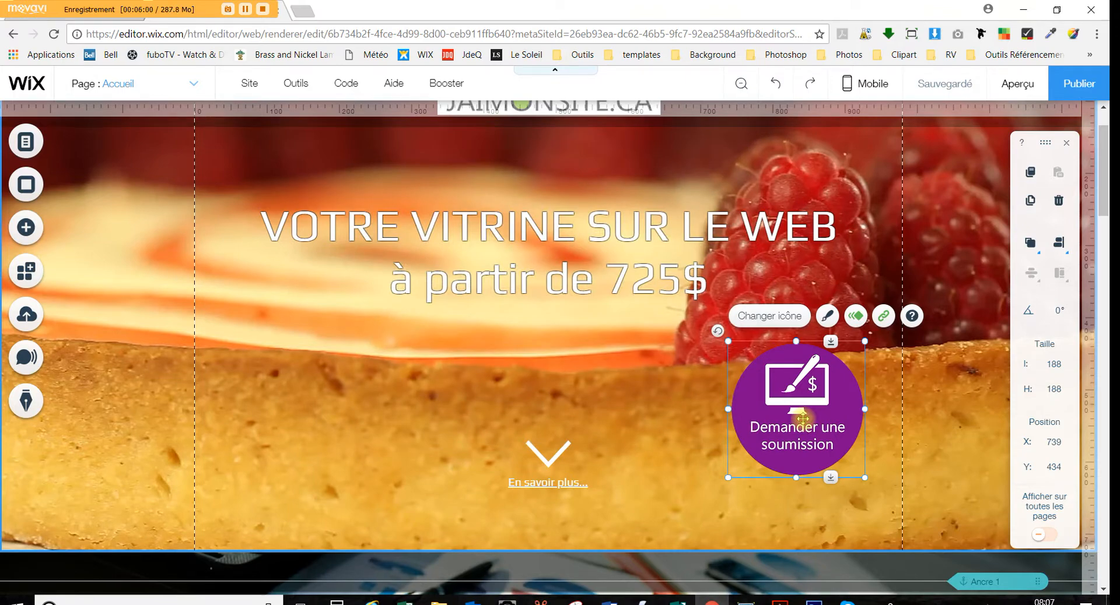
Move the green Voir mes réalisations circle left to X 59, Y 2134
scroll(682, 391, down, 5)
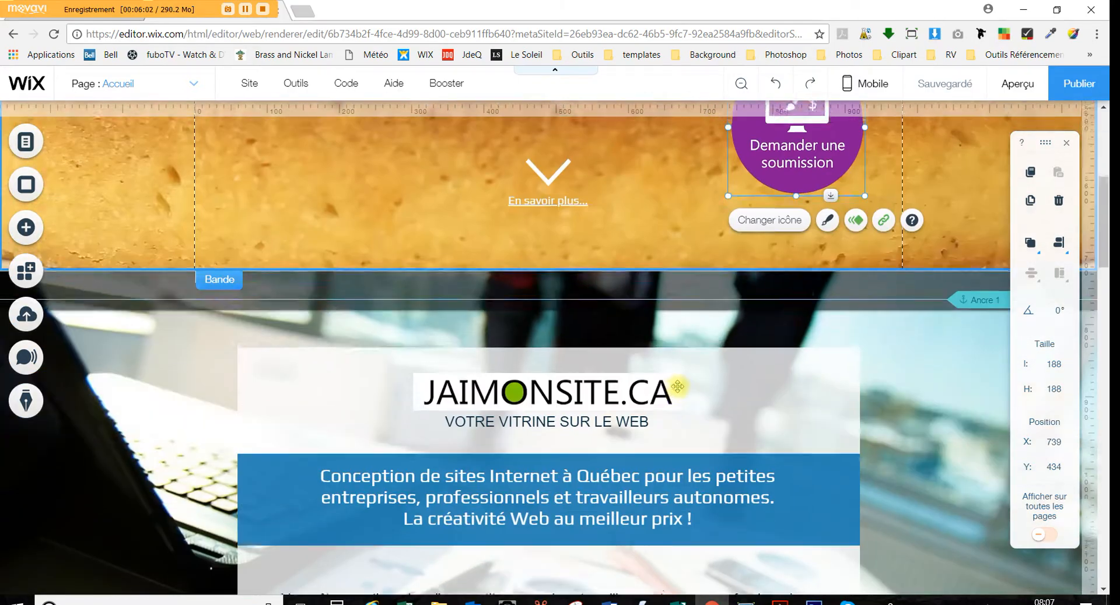
scroll(676, 386, down, 20)
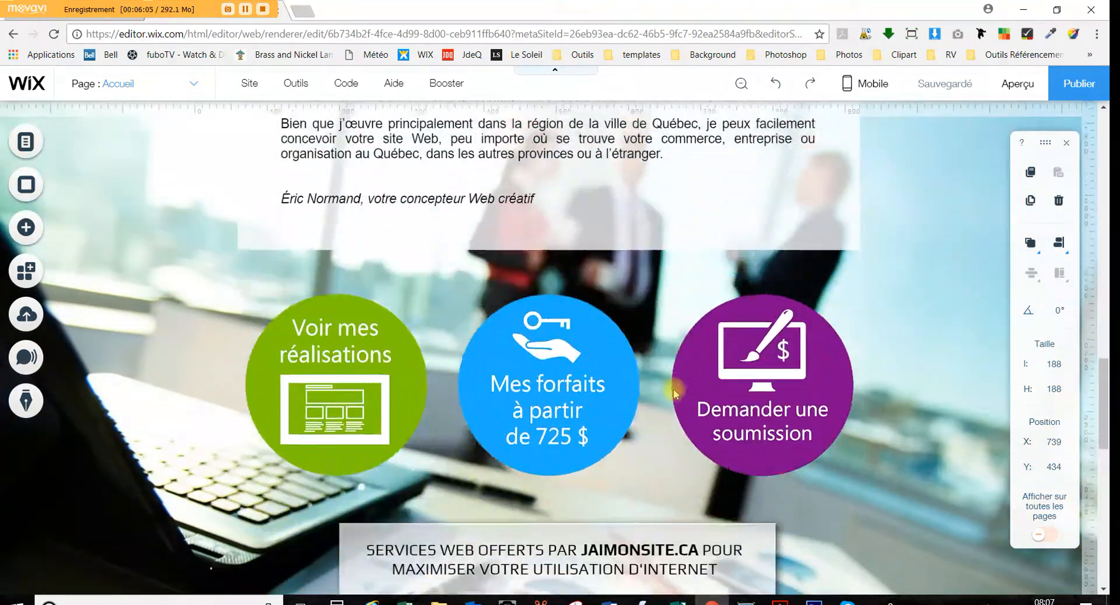
scroll(762, 319, up, 2)
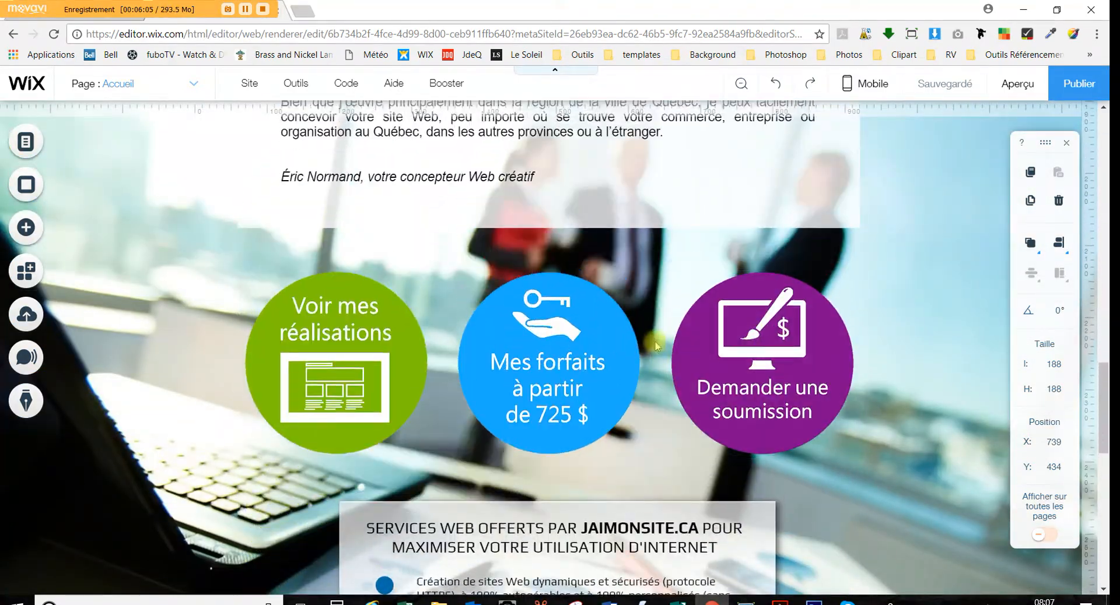
click(901, 271)
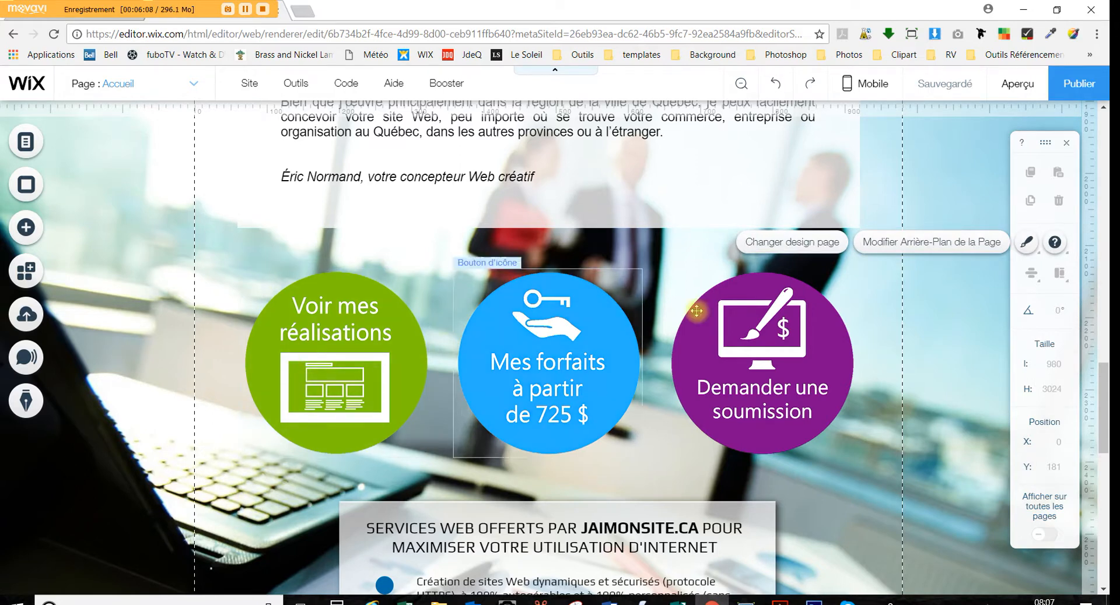
mouse_move(365, 361)
mouse_down()
mouse_move(274, 293)
mouse_move(199, 289)
mouse_move(297, 338)
mouse_move(374, 350)
mouse_move(351, 345)
mouse_up()
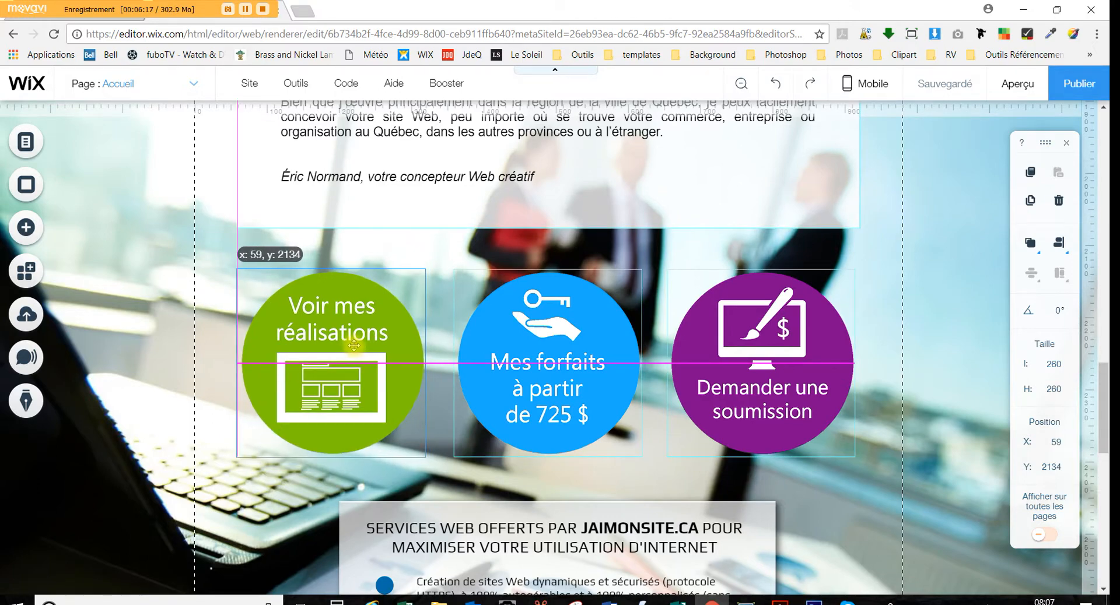
drag(354, 345, 350, 344)
Select the bulleted service items group, then the white services box
scroll(347, 341, down, 5)
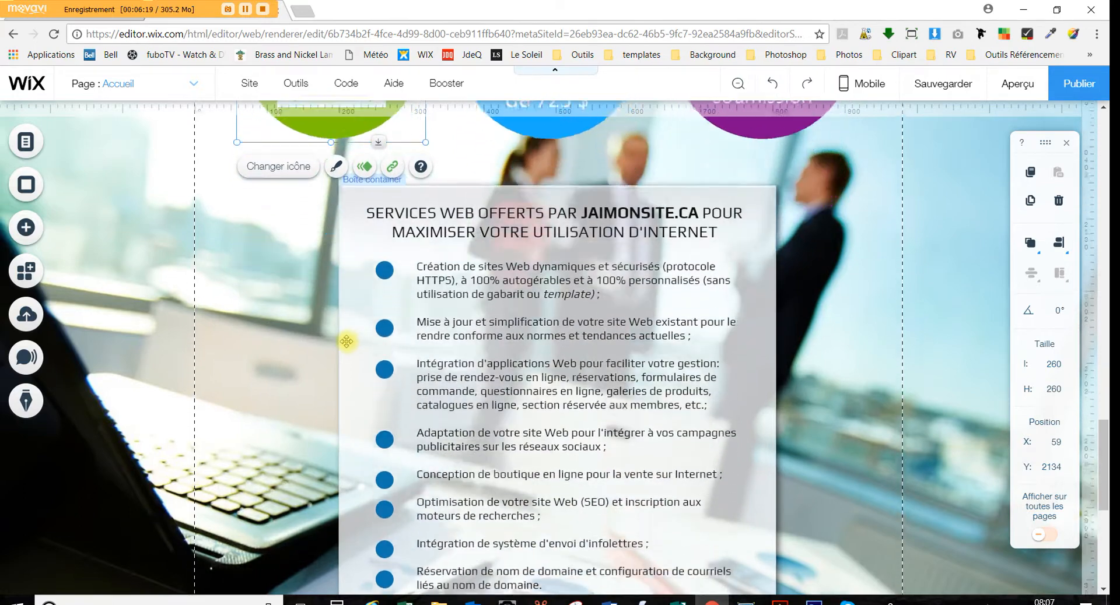
scroll(346, 341, down, 3)
scroll(346, 350, up, 1)
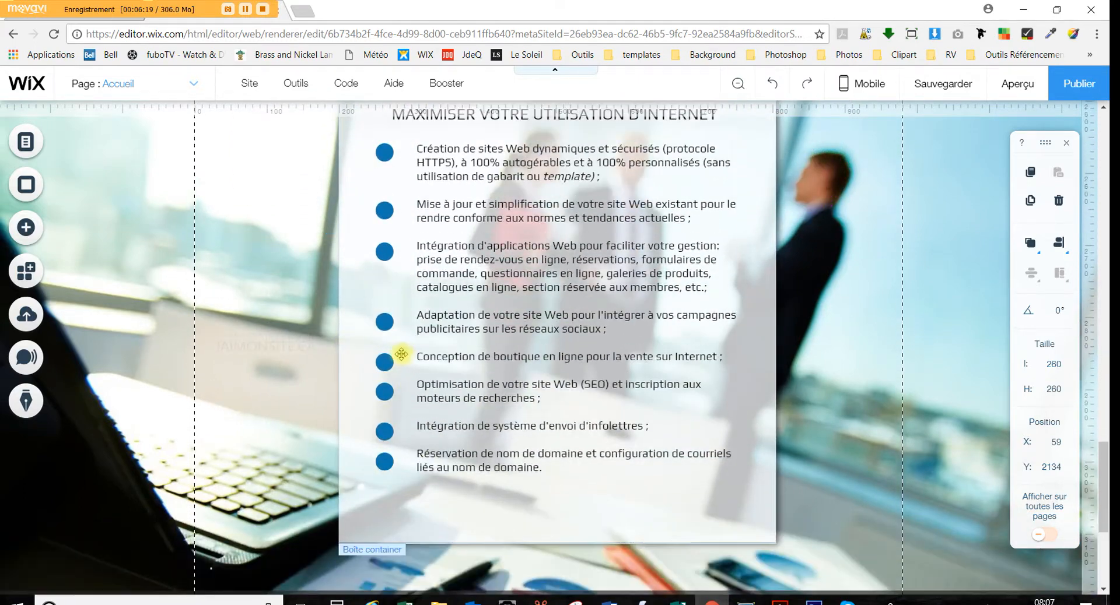
click(381, 325)
scroll(467, 268, up, 5)
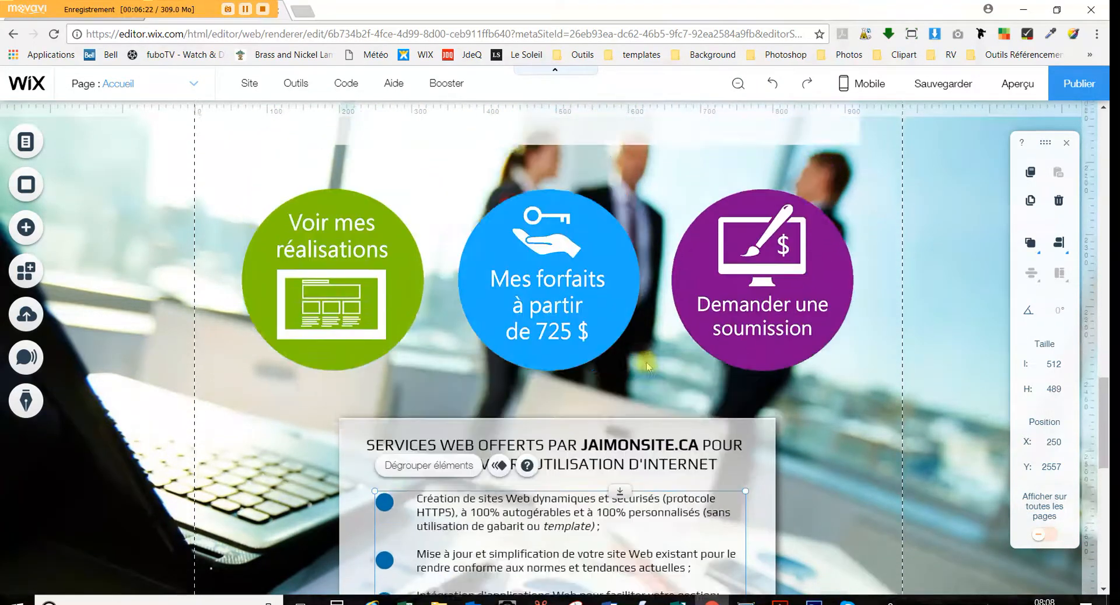
scroll(646, 366, up, 1)
click(755, 441)
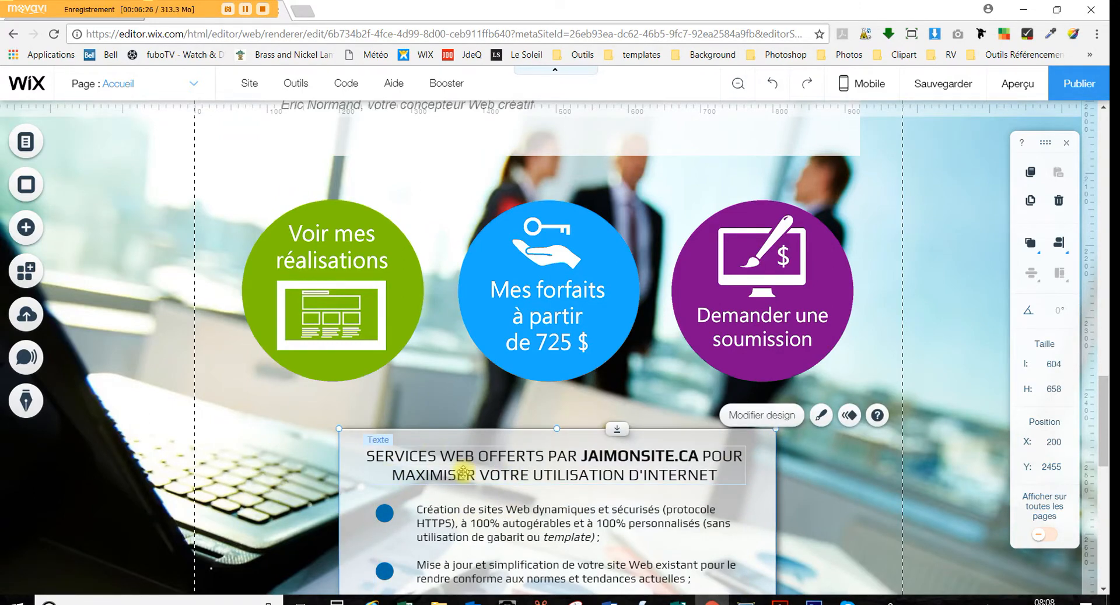
Give the services box a 78% opacity background, 0 px border and a 297° shadow at distance 4
scroll(467, 464, down, 3)
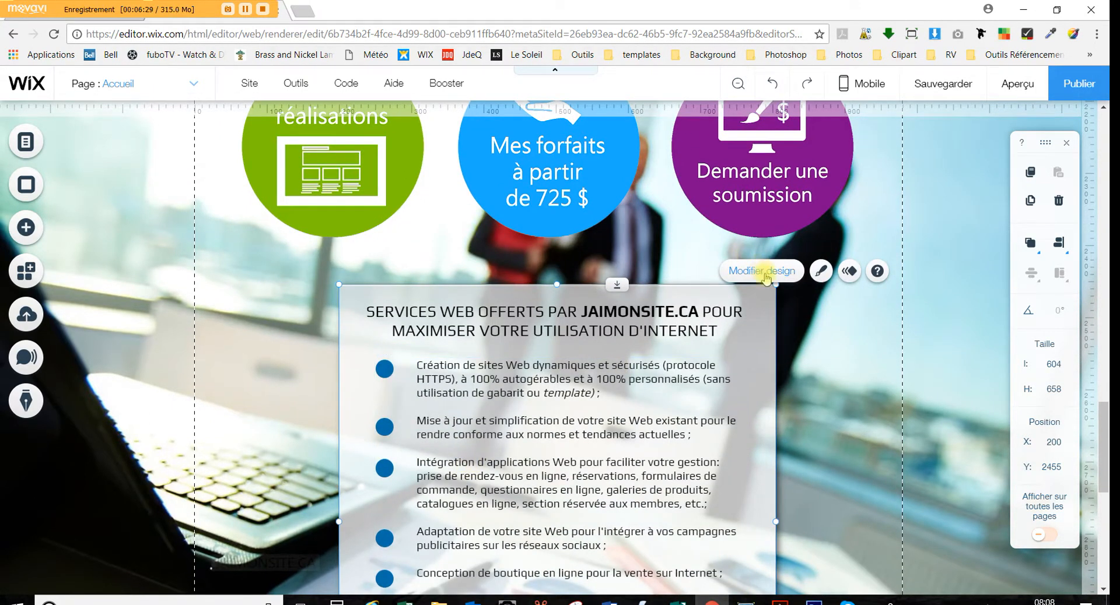
click(818, 276)
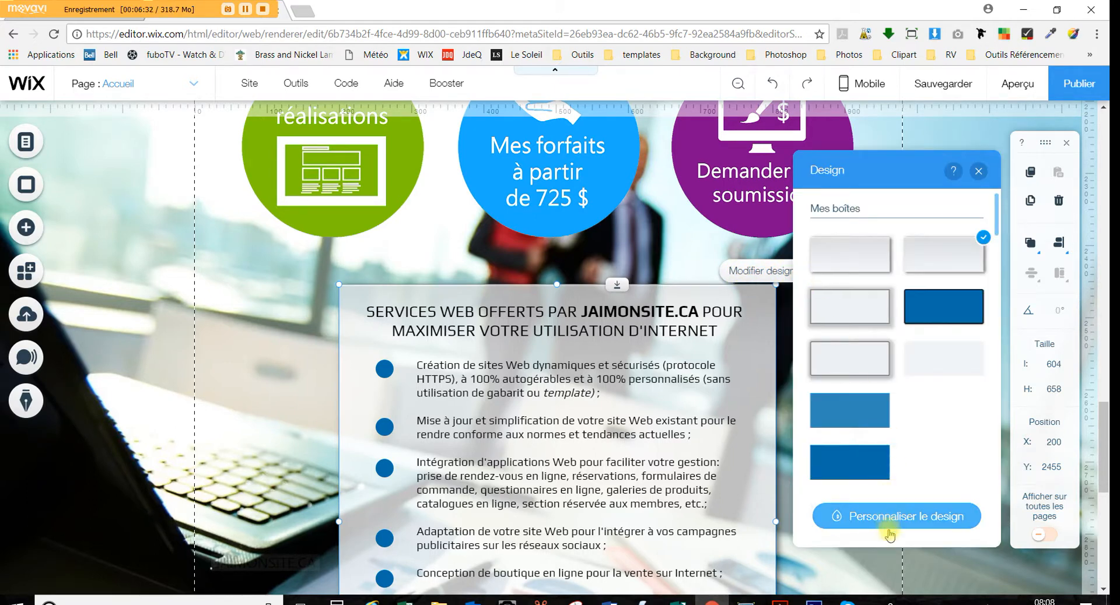
click(904, 524)
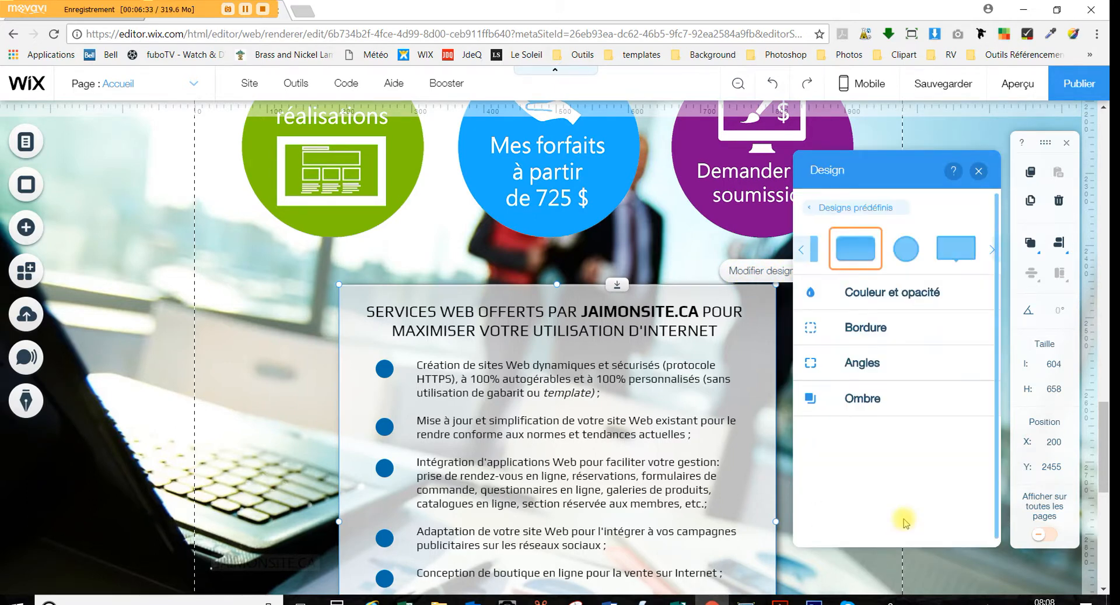
click(888, 295)
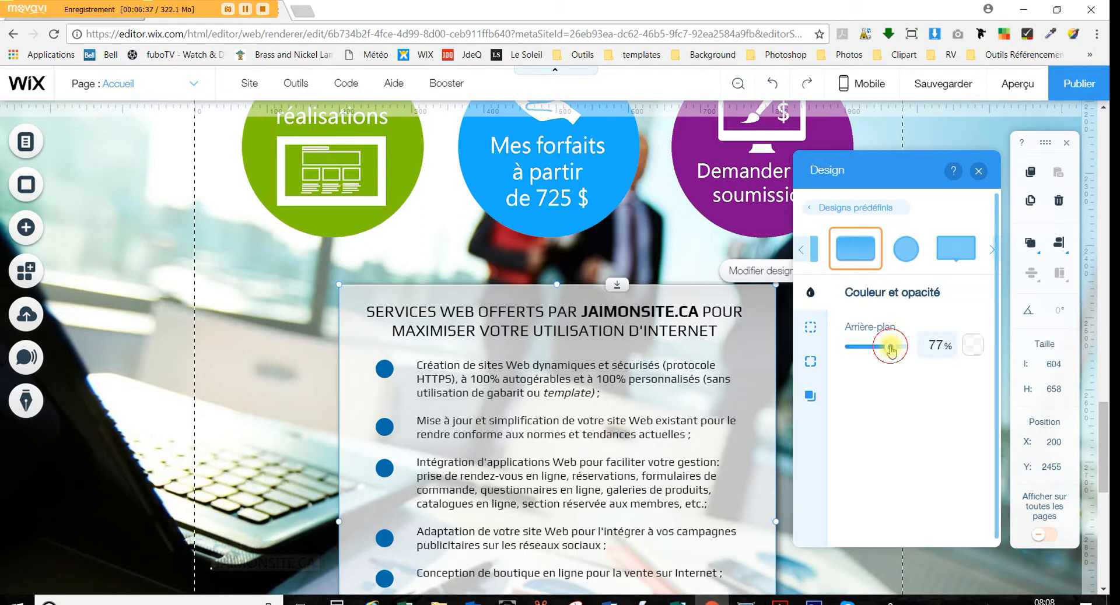
mouse_move(890, 349)
mouse_down()
mouse_move(862, 349)
mouse_move(905, 352)
mouse_move(887, 351)
mouse_up()
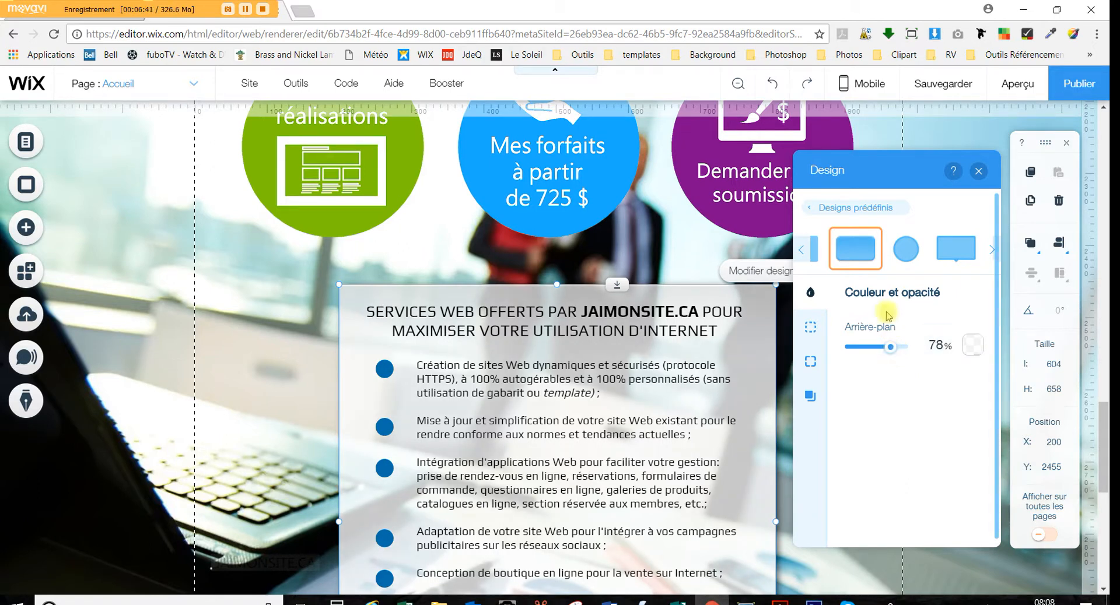
click(810, 327)
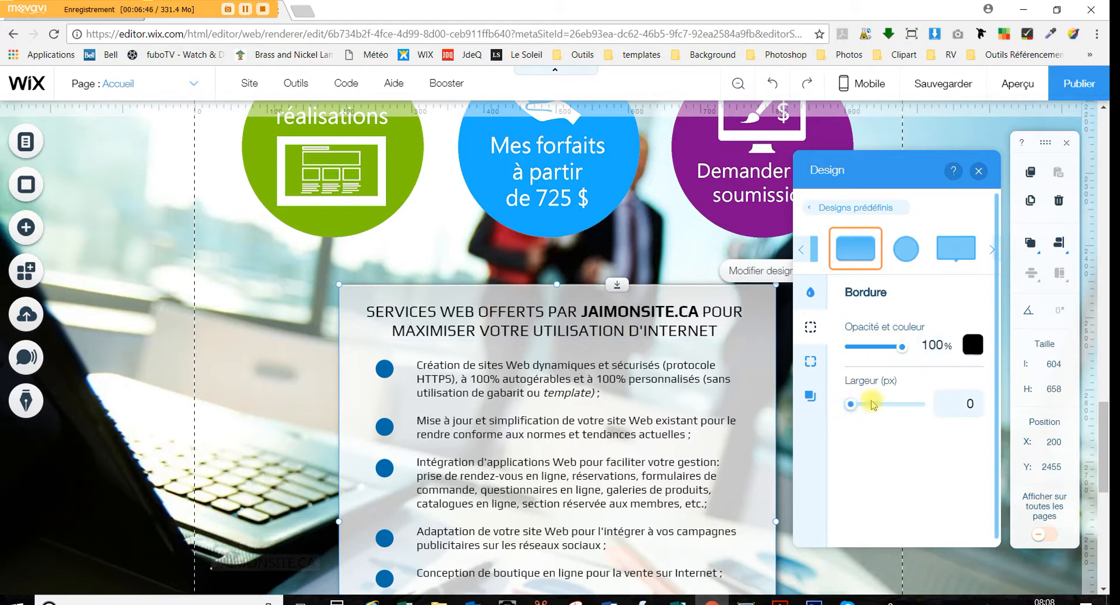
click(812, 399)
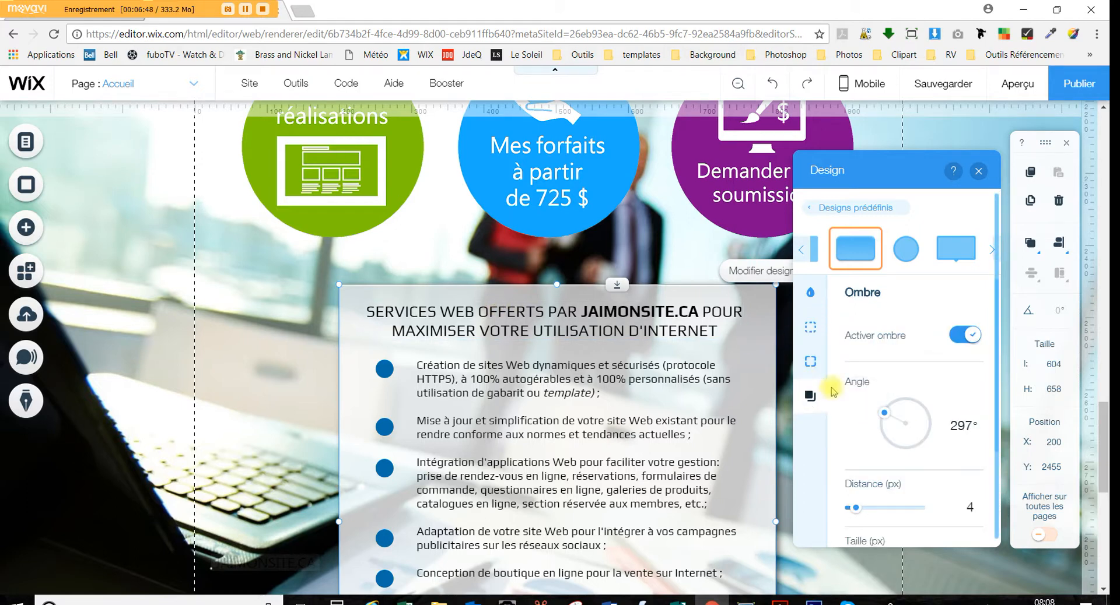
click(978, 171)
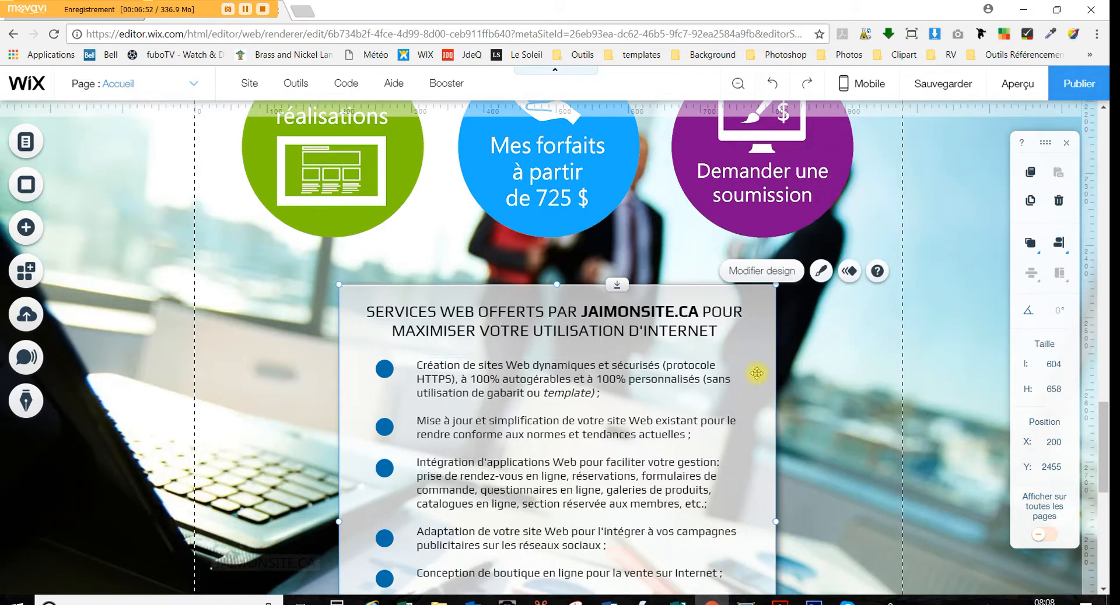
Go to the Mes réalisations page and select its mosaic gallery of client website thumbnails
scroll(756, 373, up, 4)
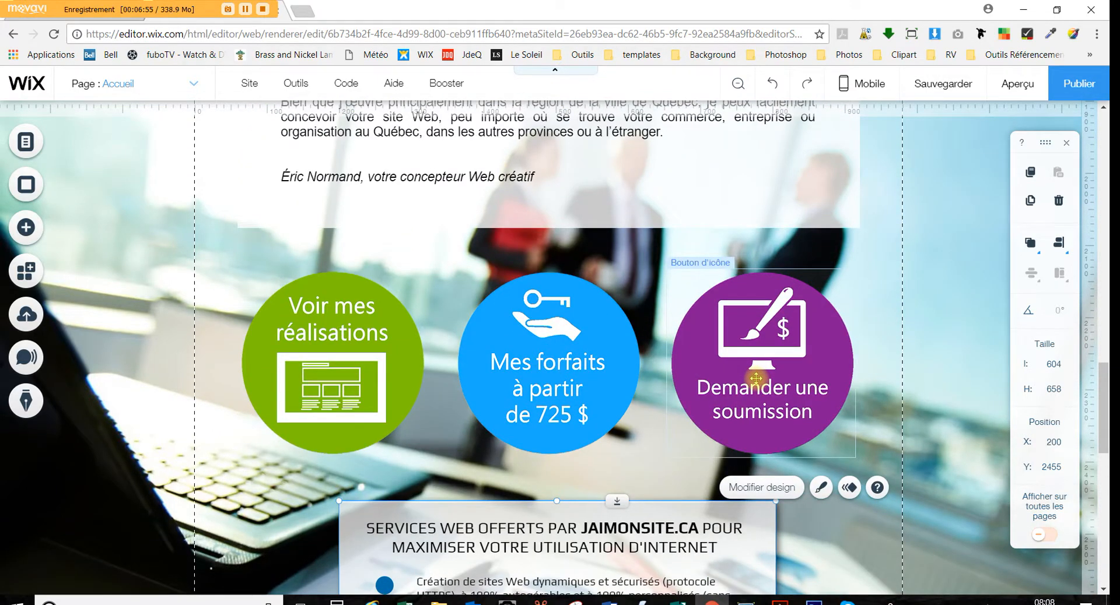
scroll(756, 378, up, 15)
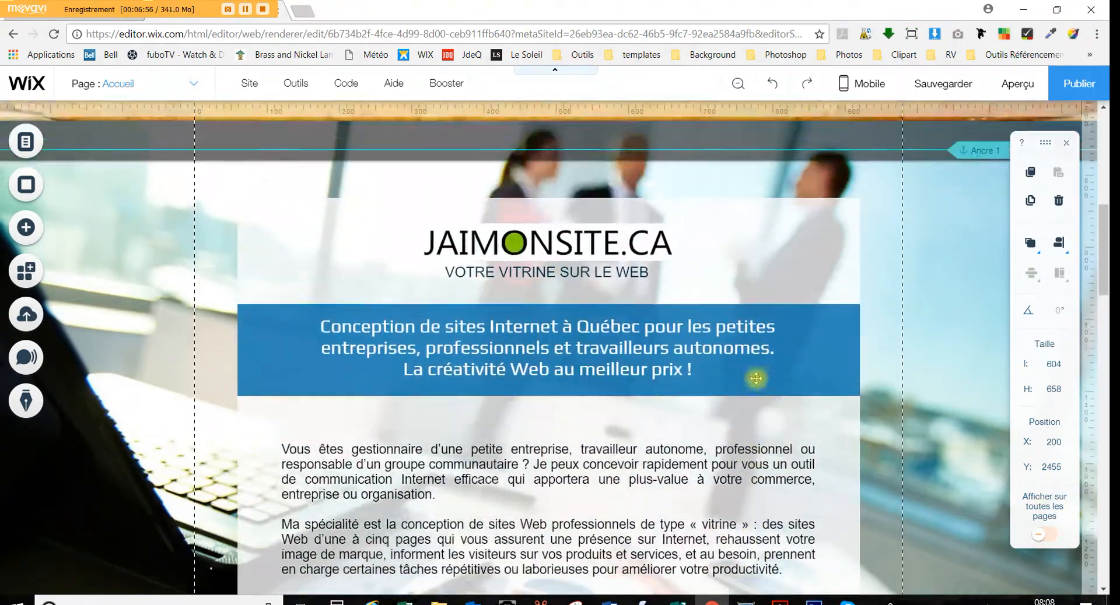
scroll(726, 387, up, 8)
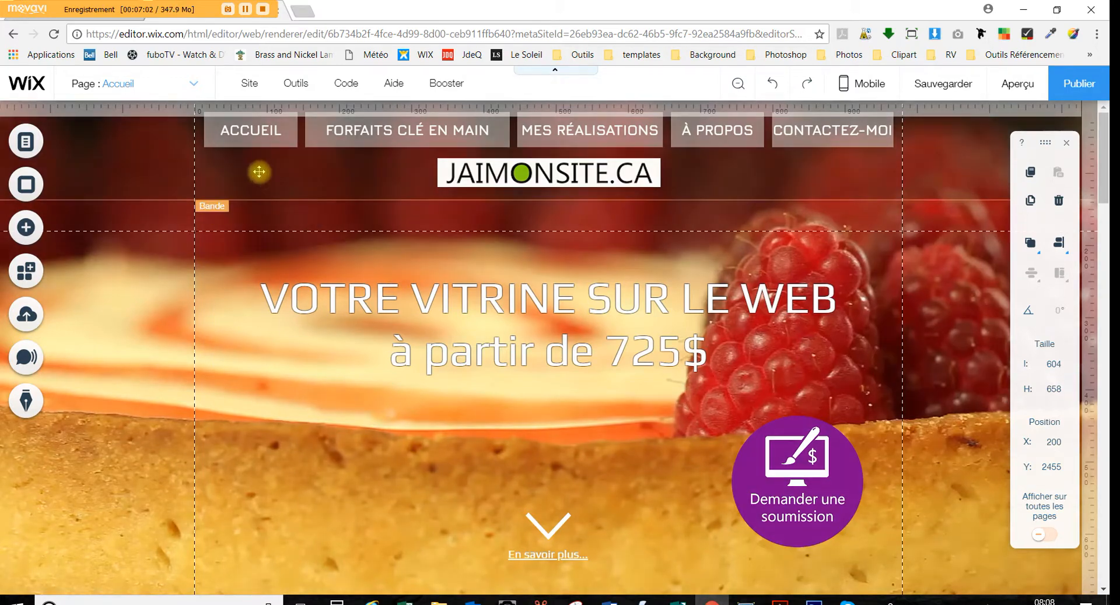
click(25, 142)
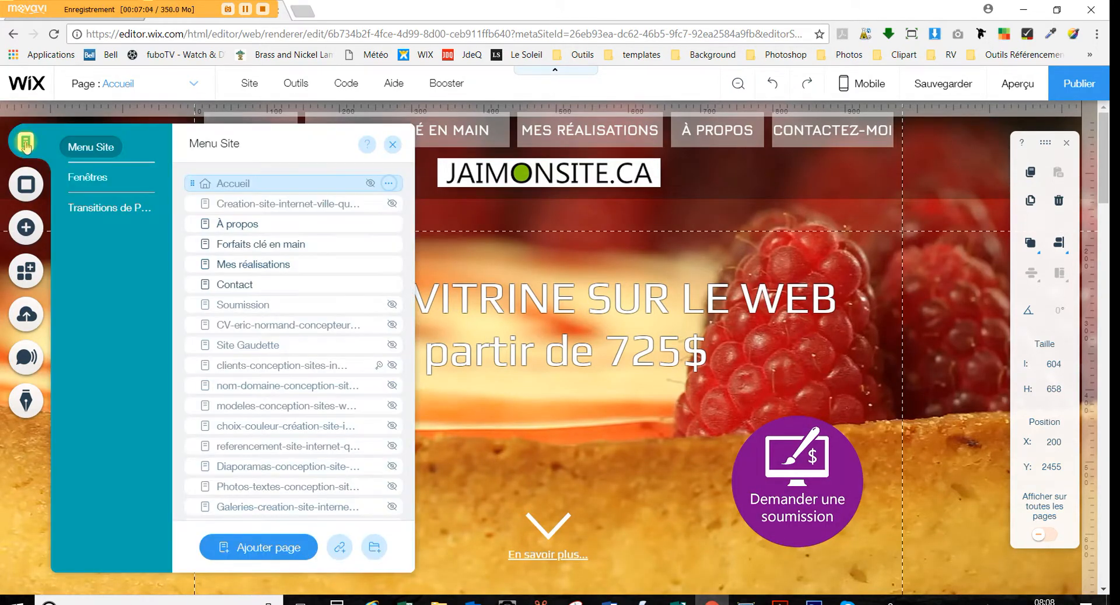
click(266, 266)
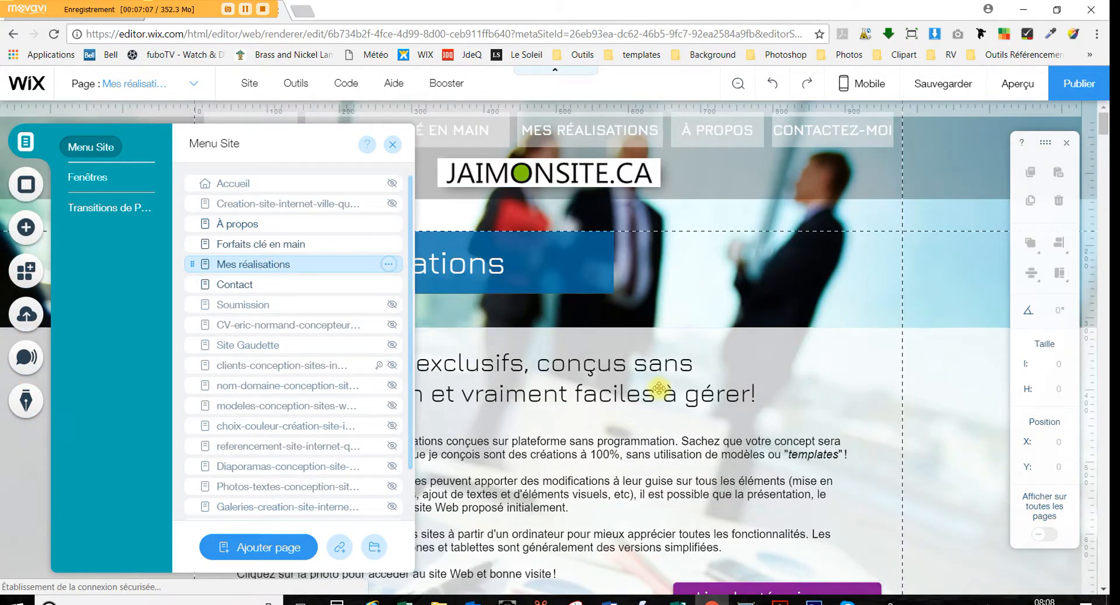
click(657, 386)
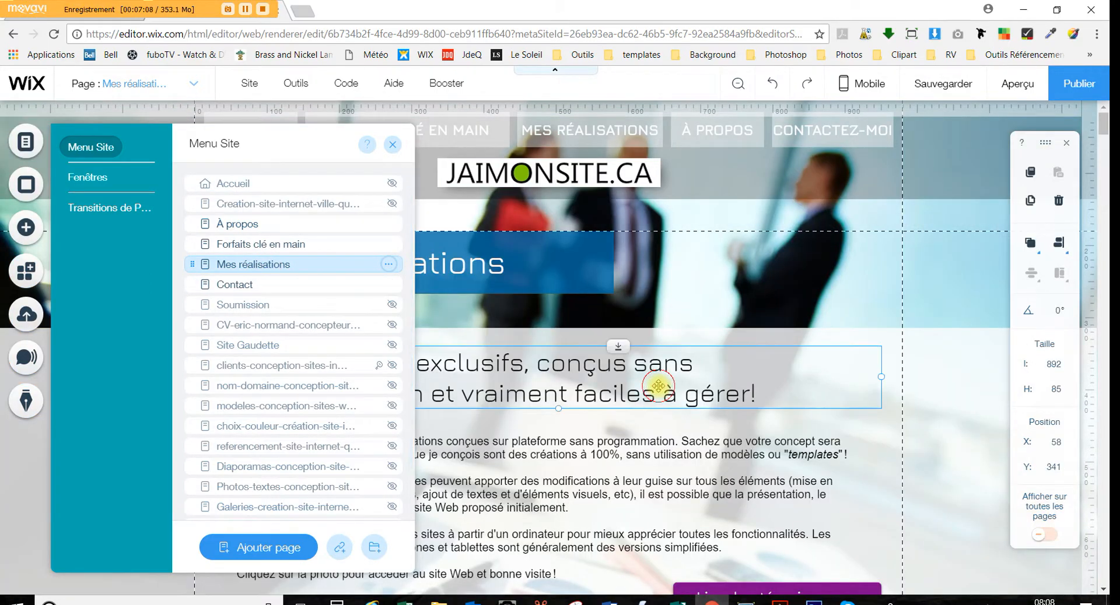
scroll(658, 386, down, 8)
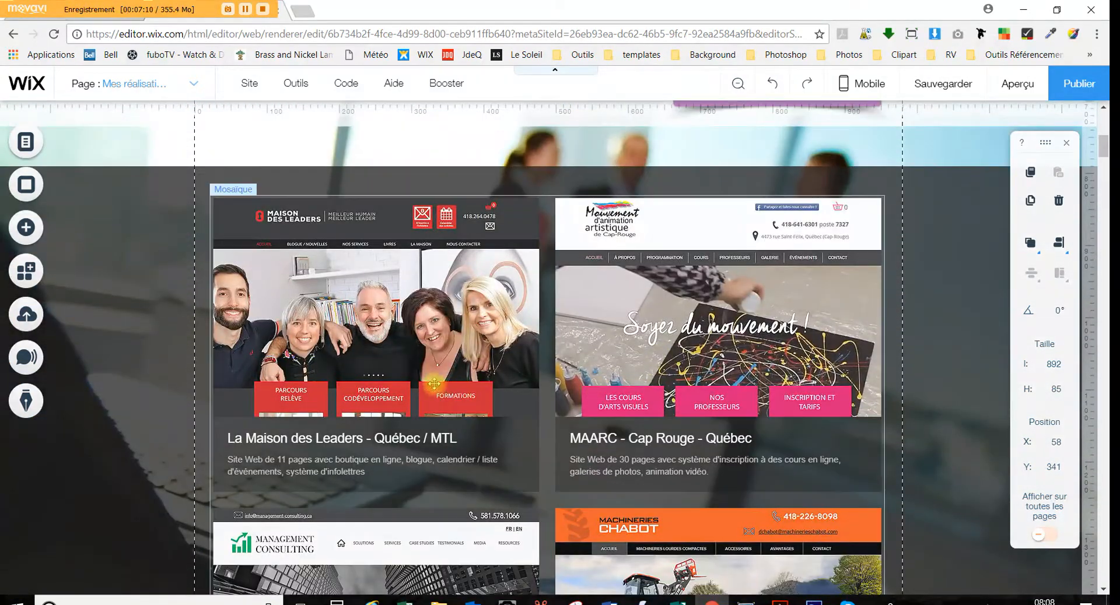
click(425, 348)
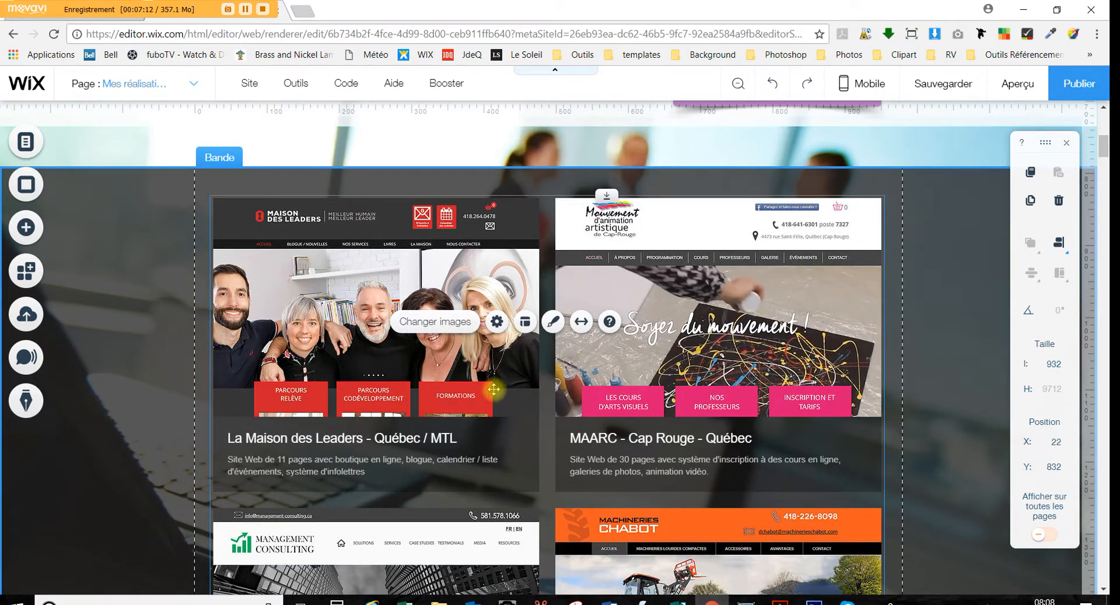
scroll(454, 381, down, 2)
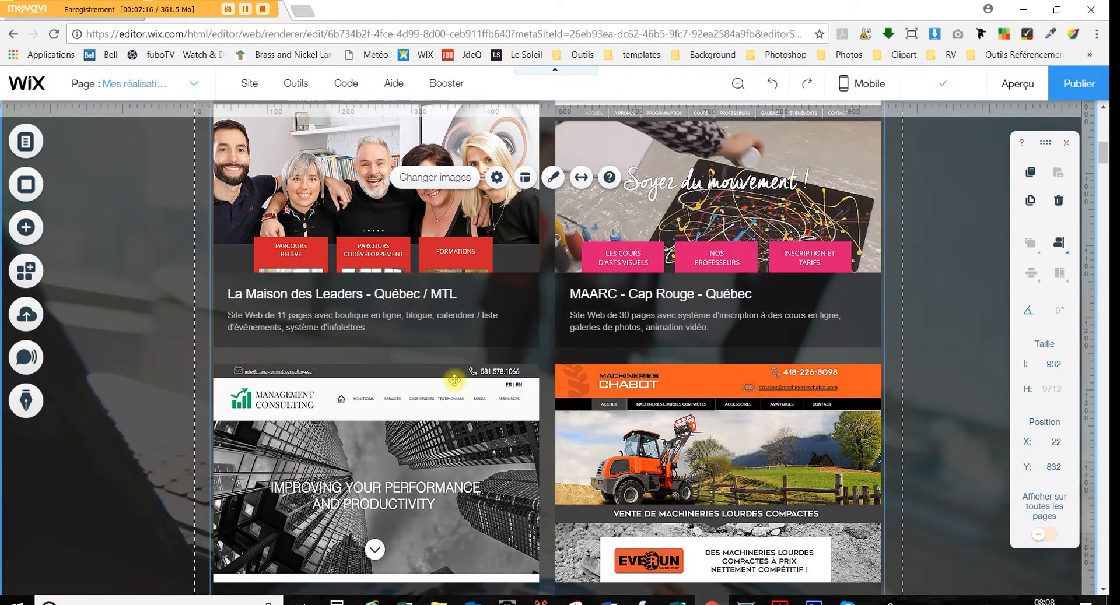
scroll(463, 378, up, 2)
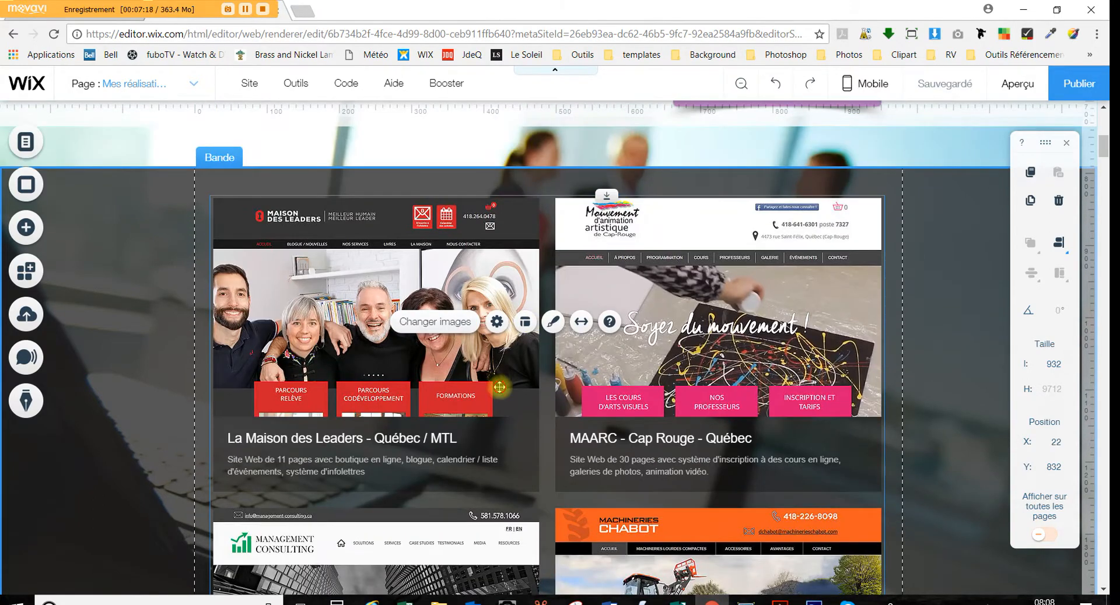
click(537, 362)
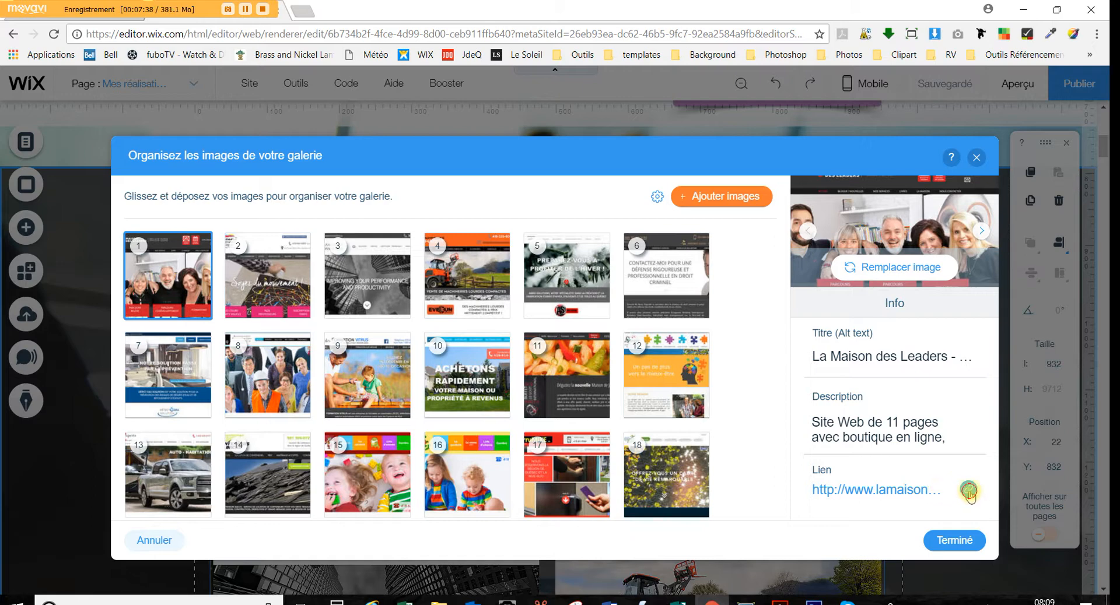
click(969, 493)
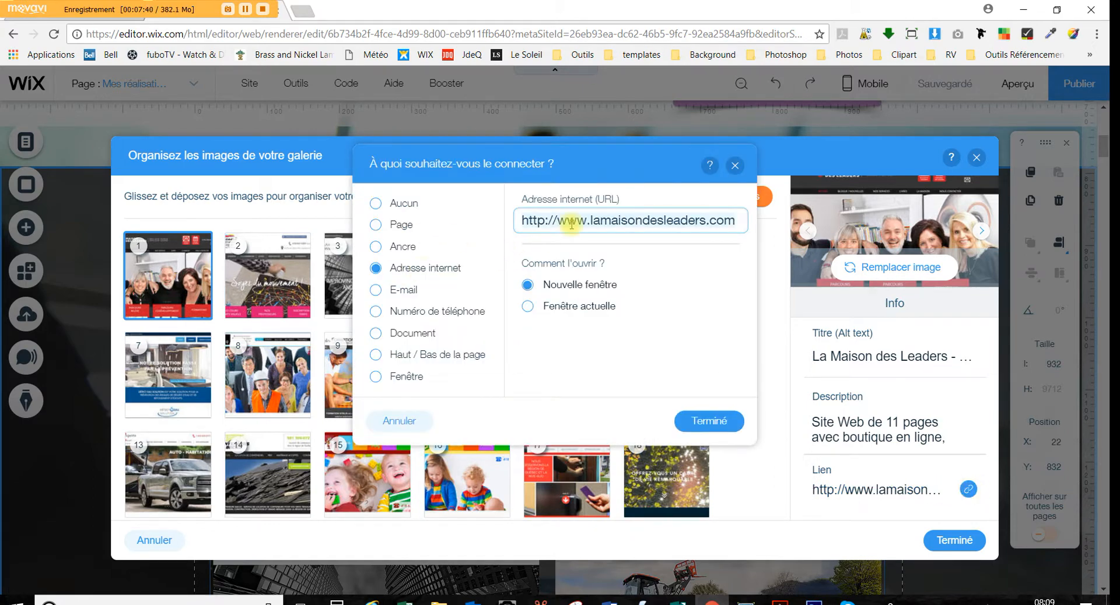
click(688, 419)
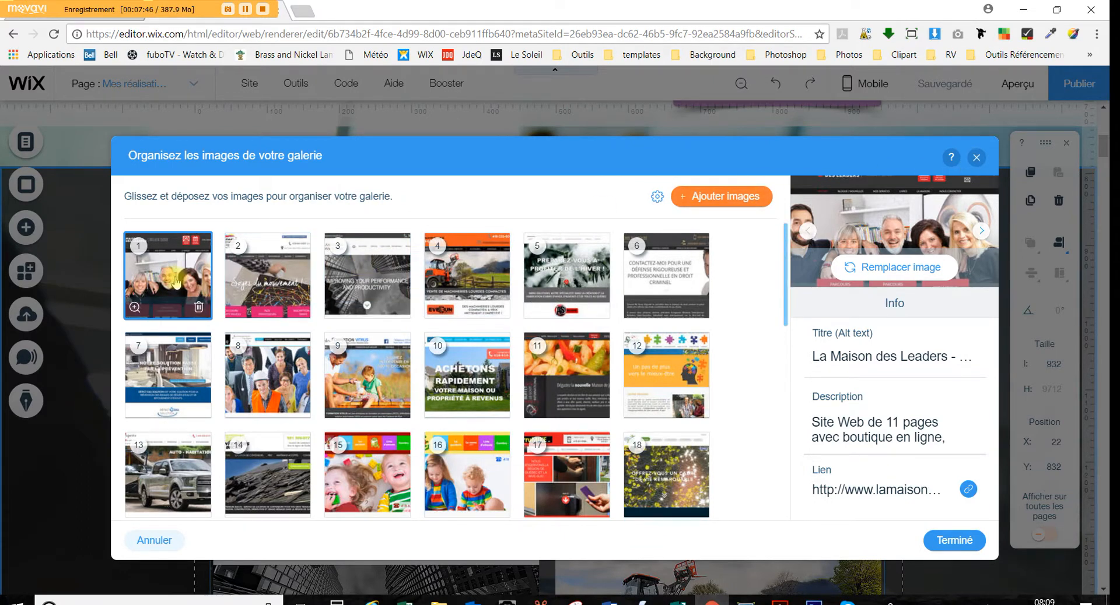
click(916, 273)
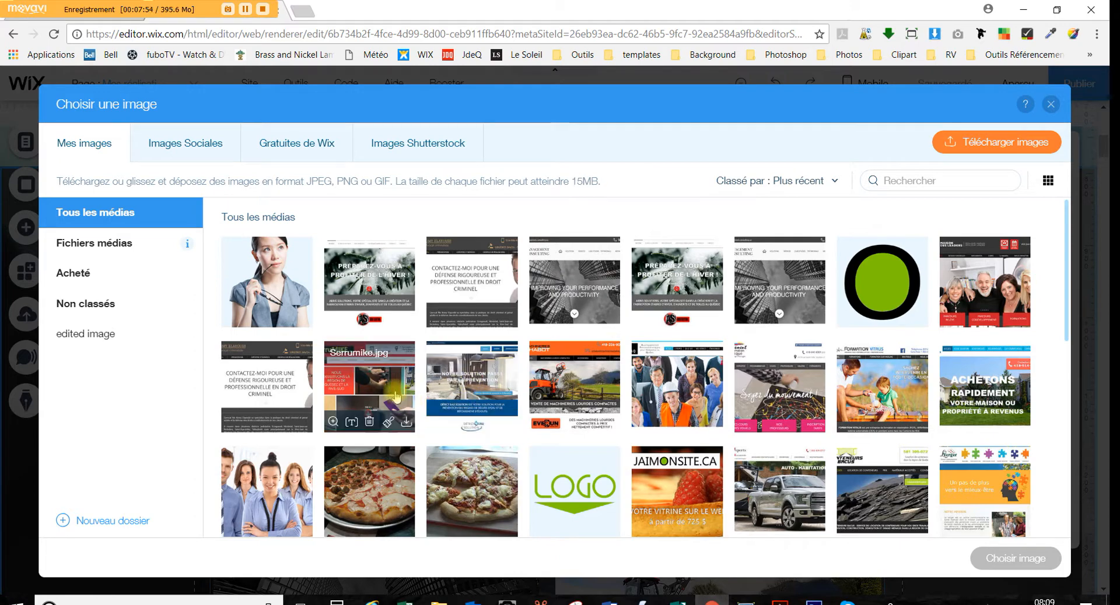
click(1049, 106)
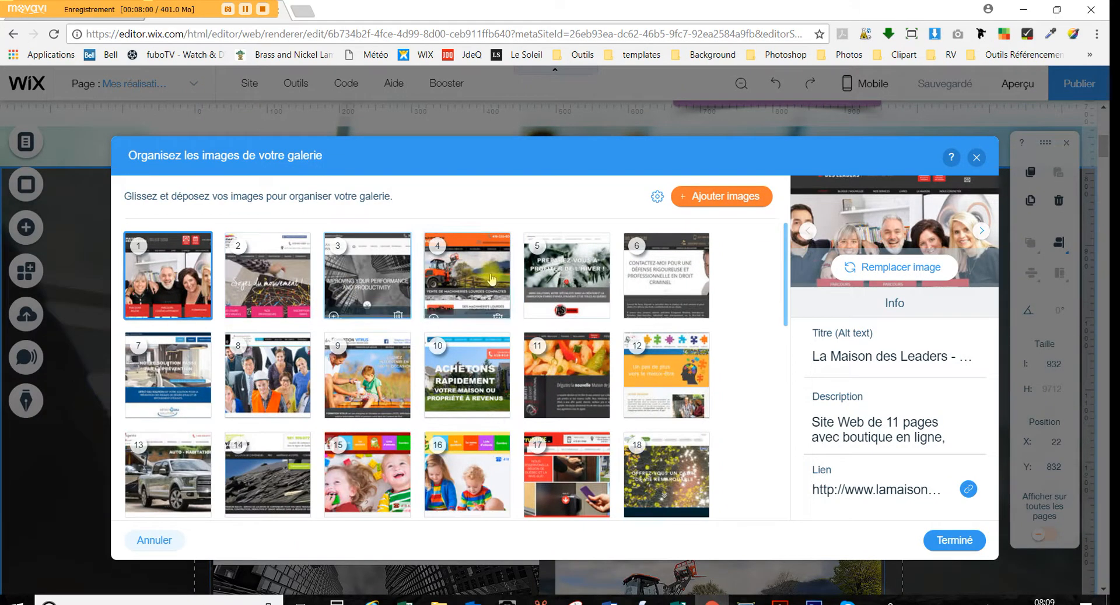
click(957, 540)
scroll(746, 334, up, 10)
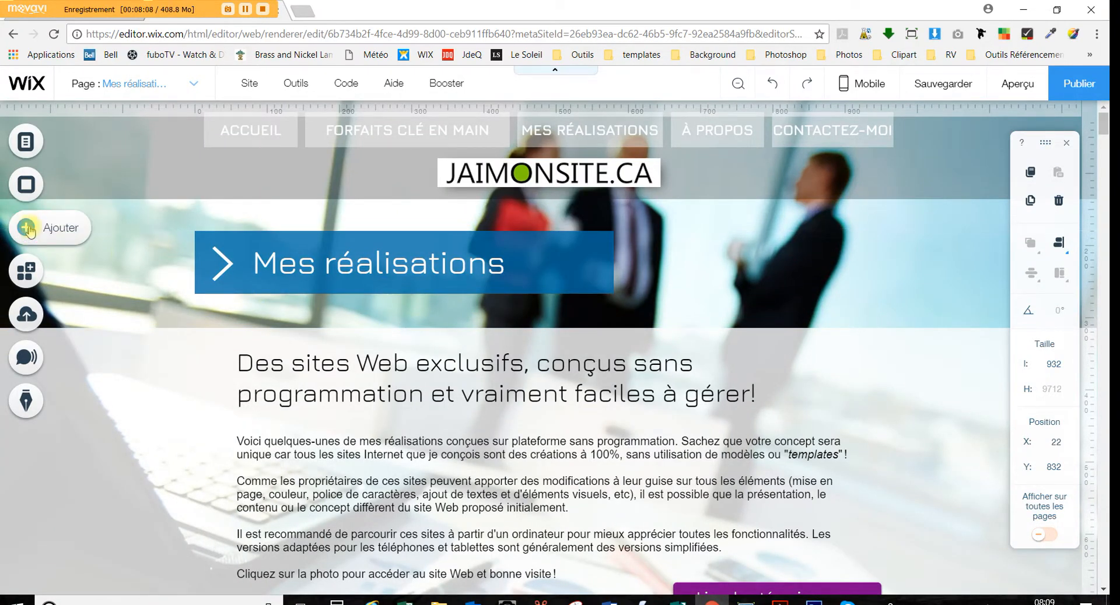
Add the photo of the woman holding glasses from Mes téléchargements to the page
click(27, 227)
click(93, 167)
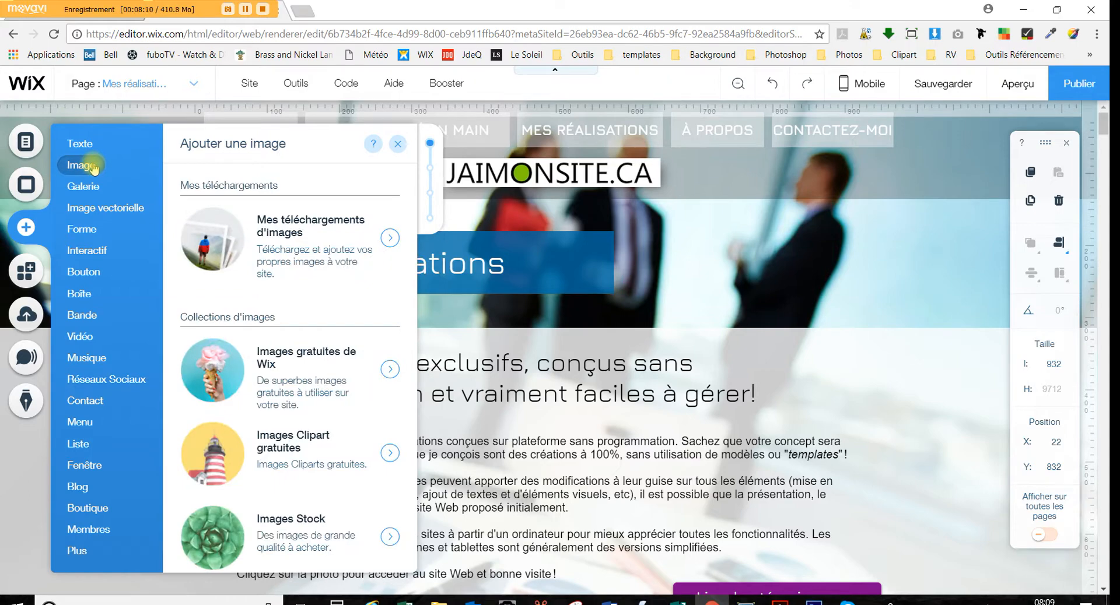
click(209, 238)
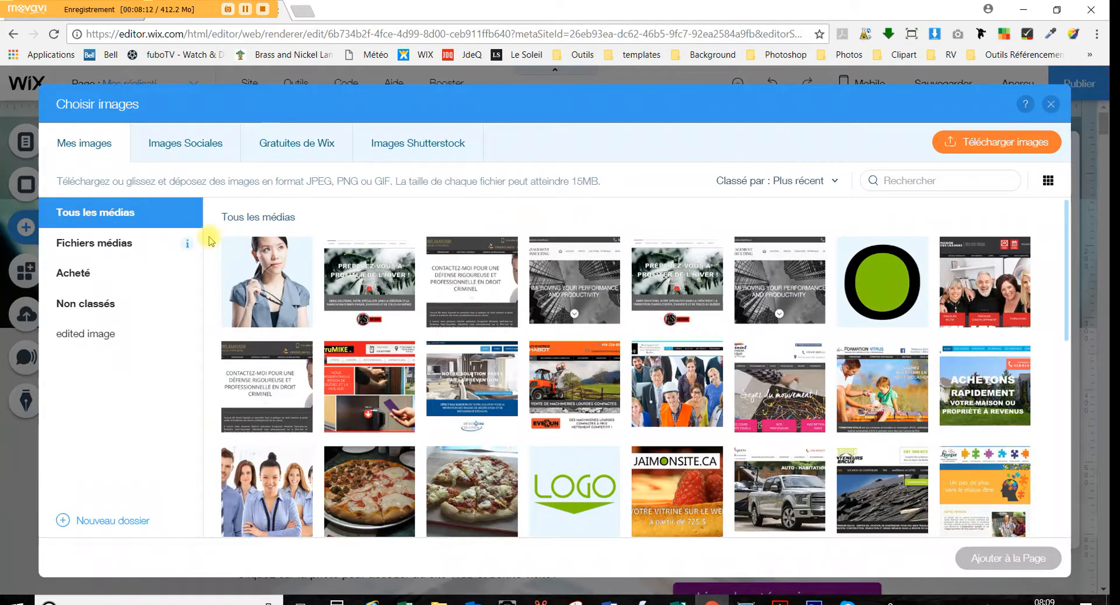
click(264, 284)
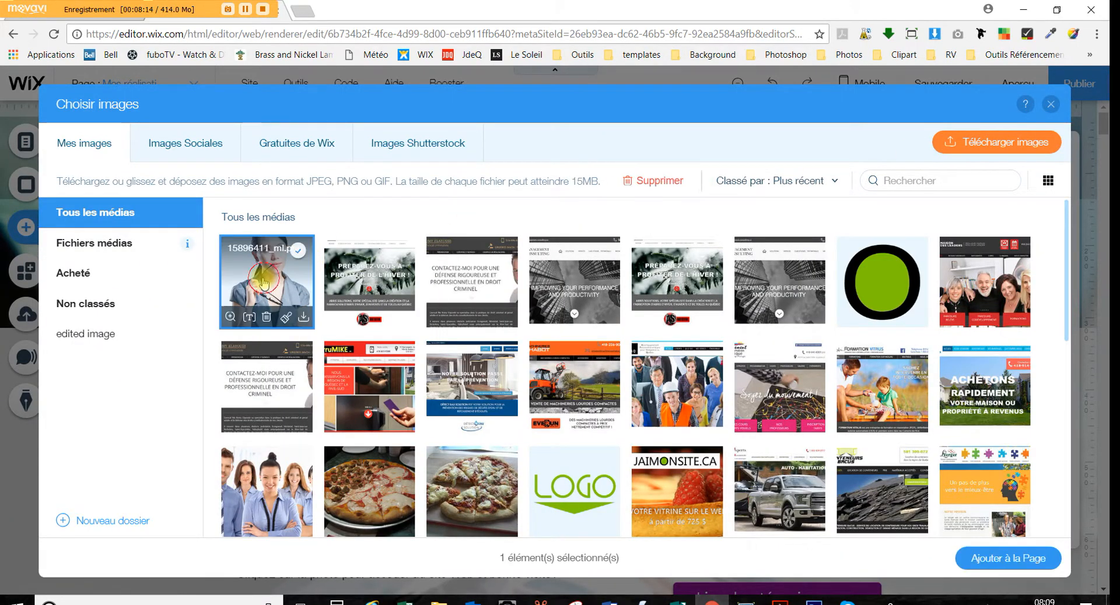
click(1015, 560)
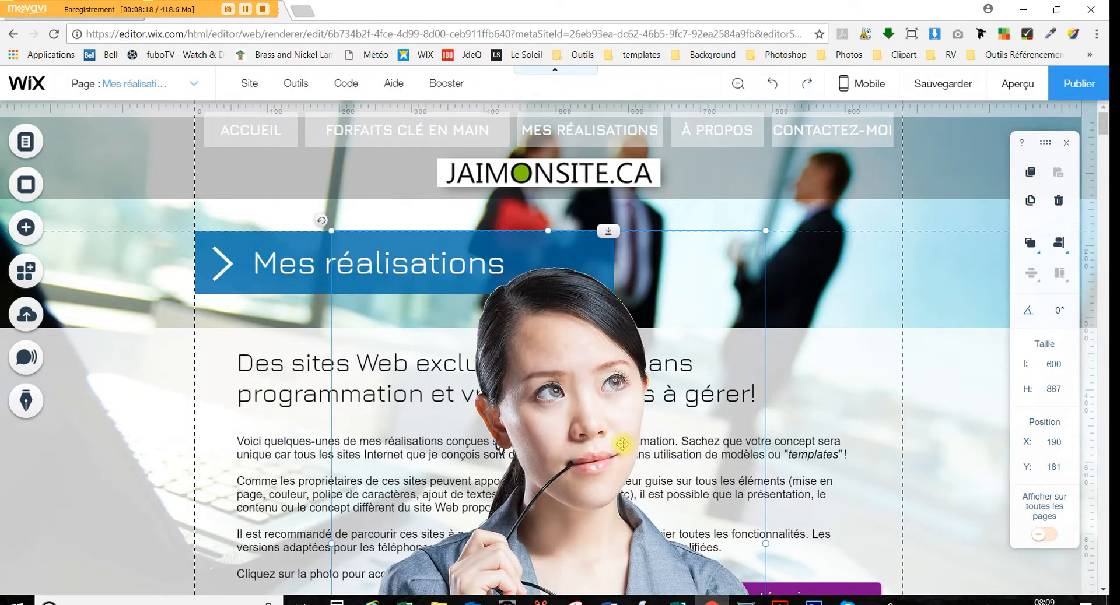
Shrink the photo beside the intro paragraph and narrow the paragraph to 701 px
scroll(623, 444, down, 5)
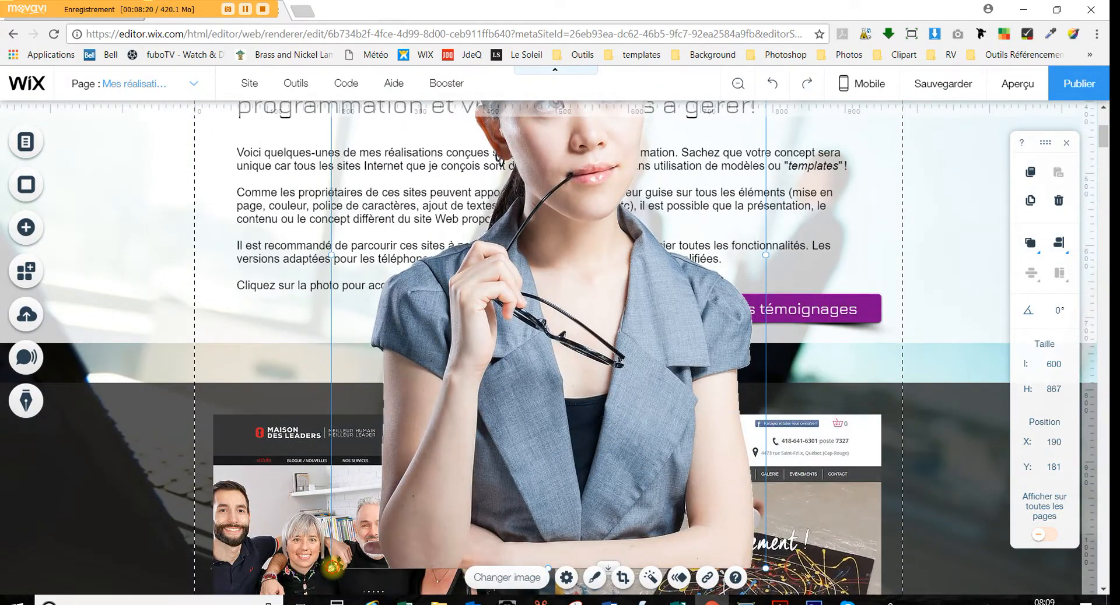
drag(333, 567, 578, 213)
scroll(670, 294, up, 5)
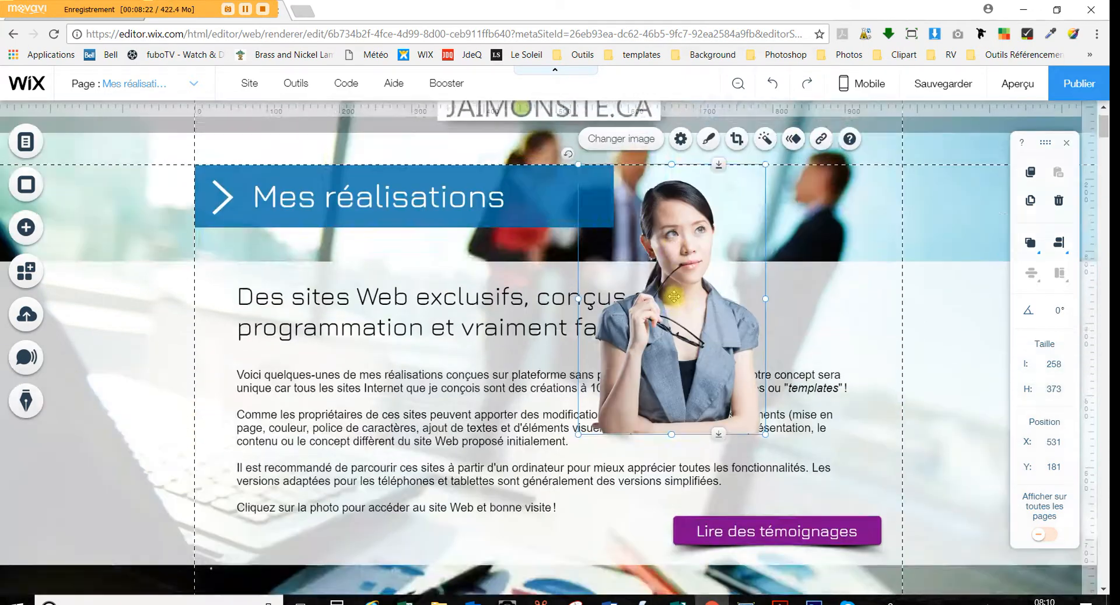
drag(679, 302, 807, 346)
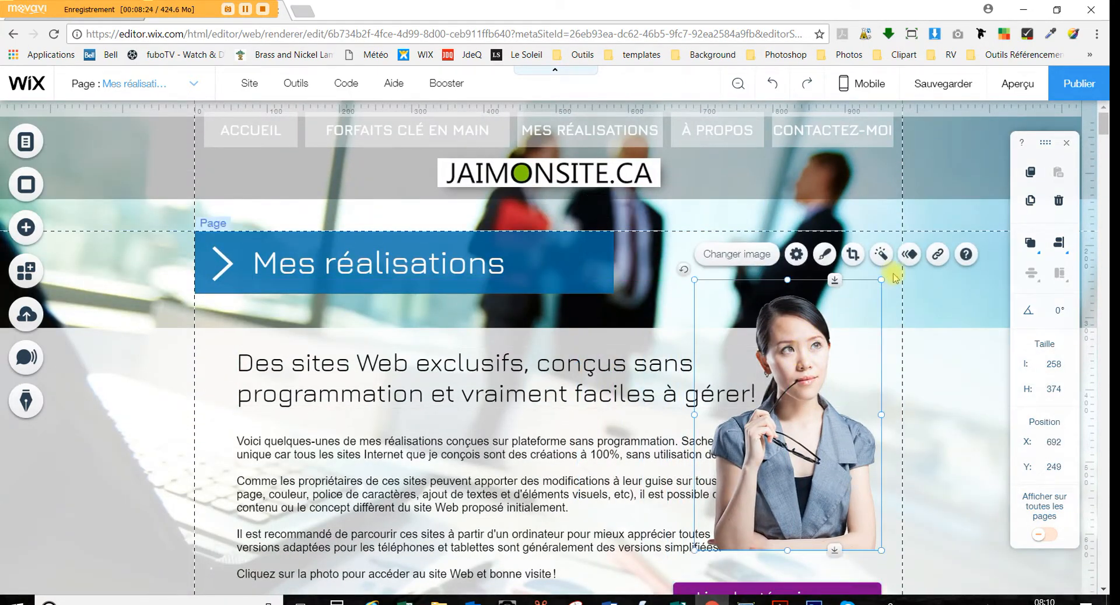
drag(870, 293, 831, 390)
click(725, 456)
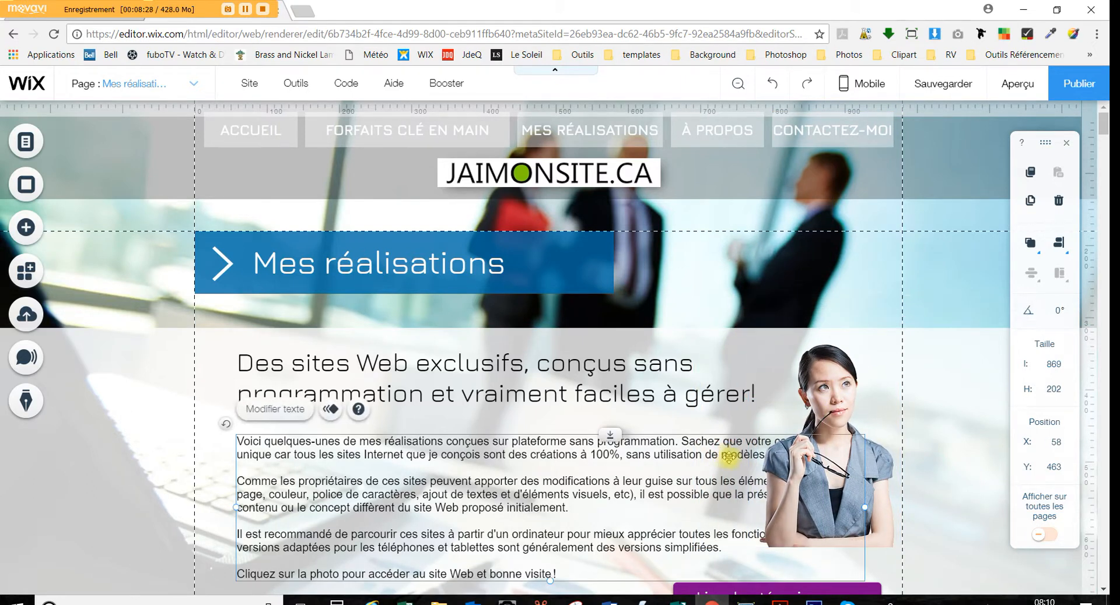
drag(866, 508, 742, 517)
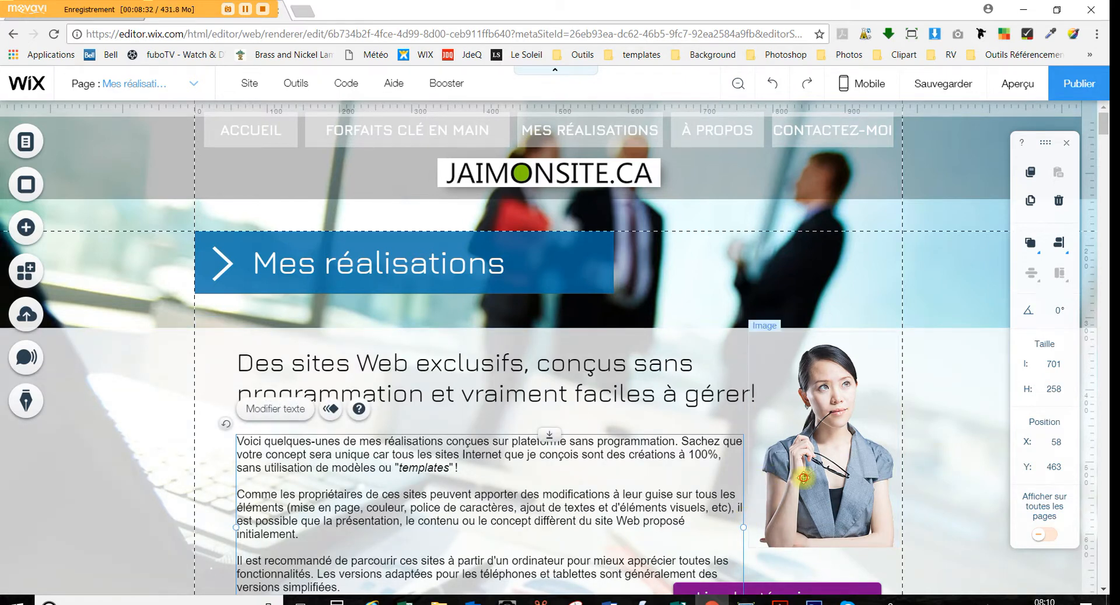
drag(846, 457, 841, 477)
click(925, 460)
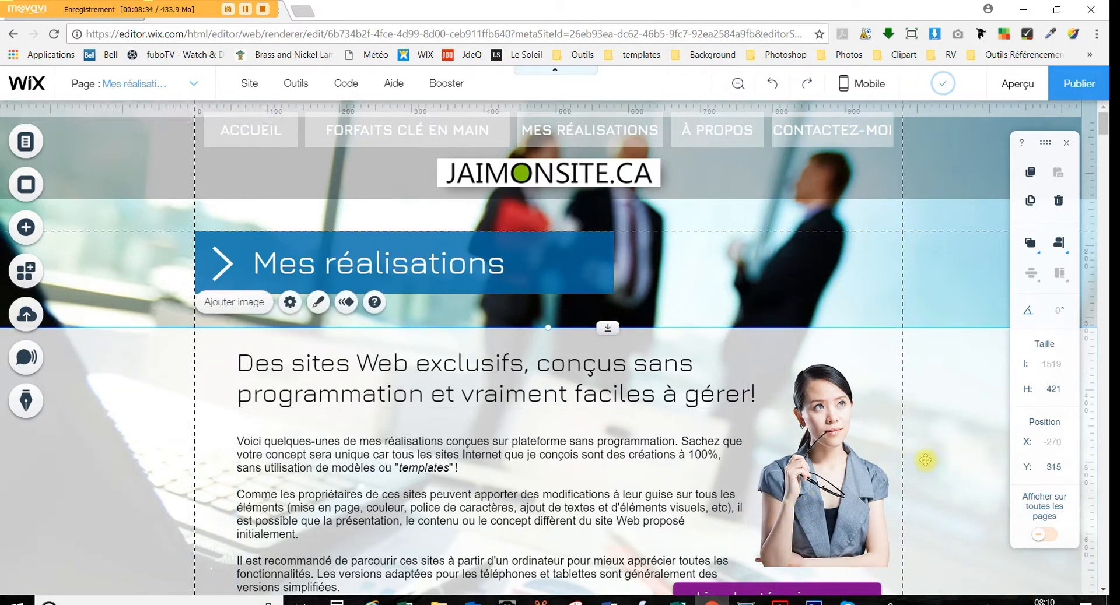
Preview the Mes réalisations page as visitors see it, then return to editing
click(1017, 84)
scroll(623, 338, down, 5)
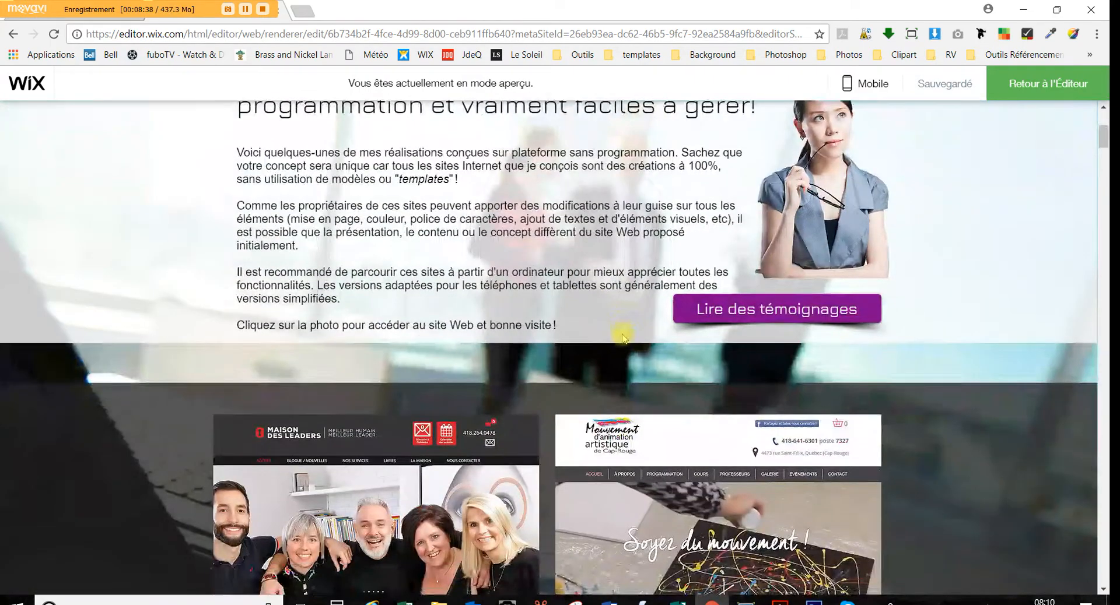
scroll(623, 338, up, 3)
scroll(489, 430, down, 2)
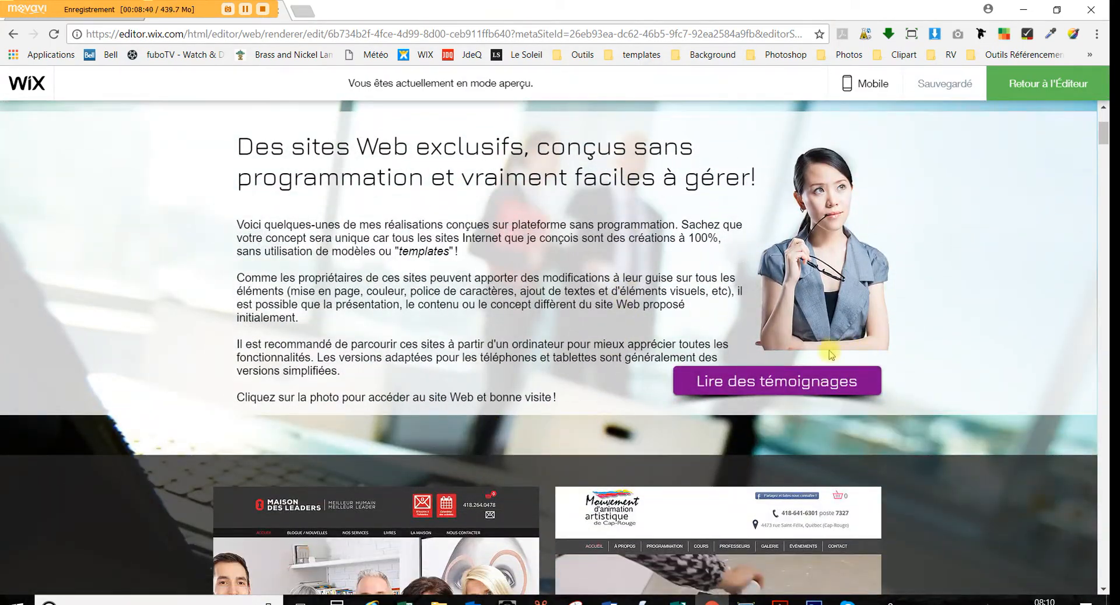
click(1024, 82)
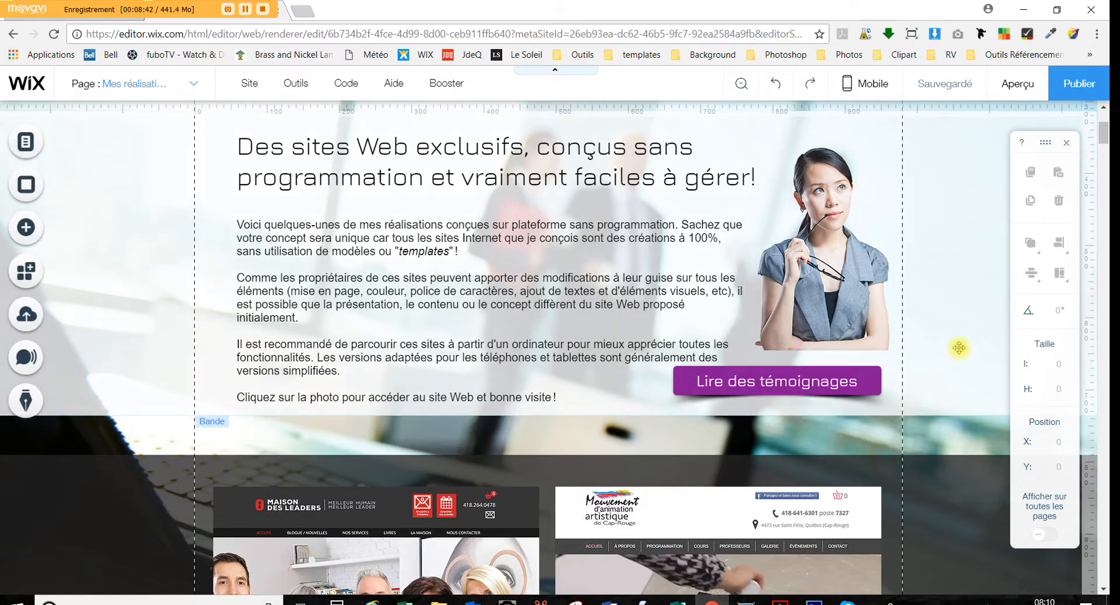
Make the intro strip taller and move the Lire des témoignages button and woman's photo lower
drag(616, 415, 616, 477)
drag(751, 383, 752, 431)
click(843, 298)
drag(843, 298, 846, 325)
click(995, 112)
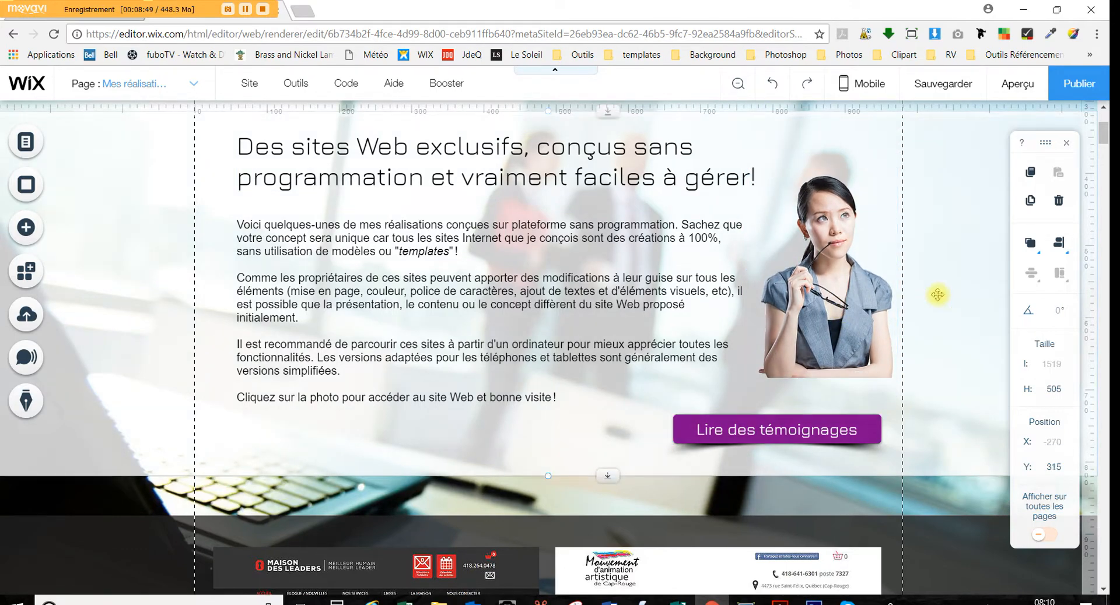
Preview the updated intro layout again and go back to the editor
click(1018, 84)
scroll(650, 286, down, 3)
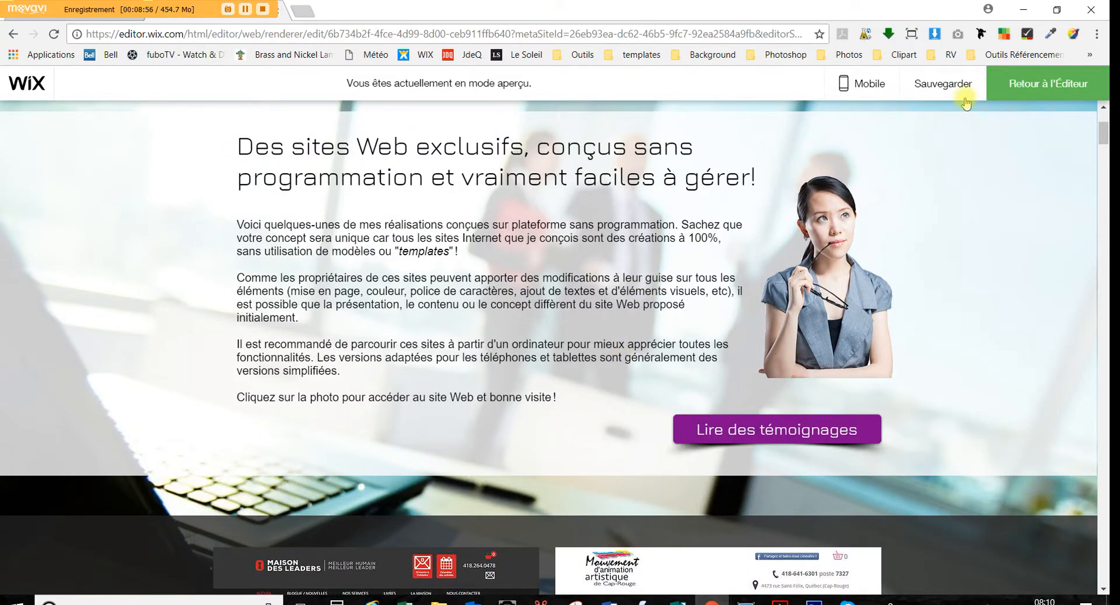
click(1068, 83)
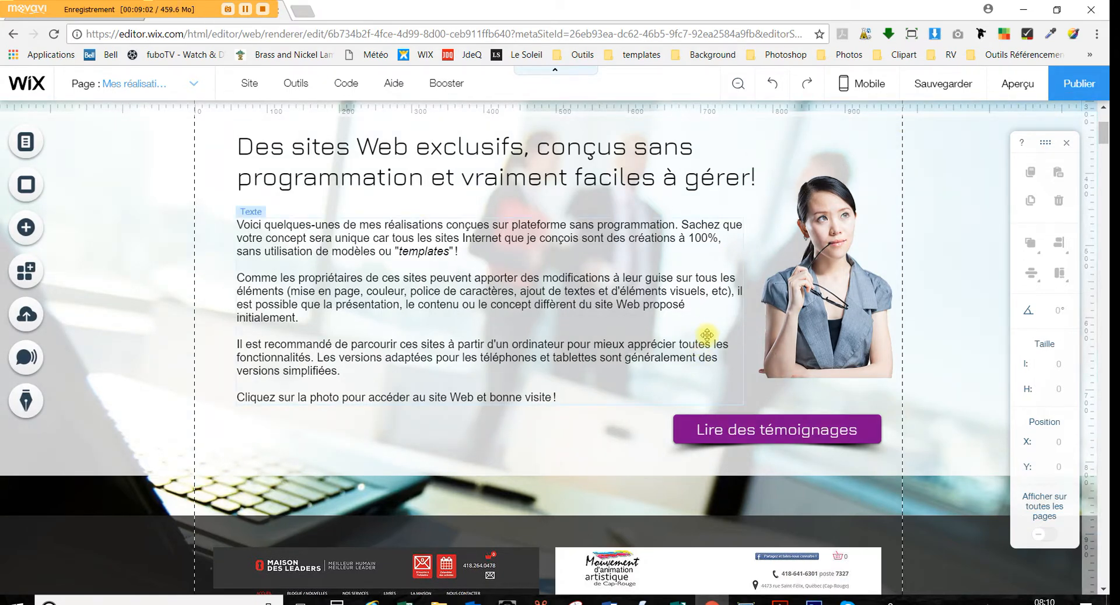
scroll(706, 335, up, 4)
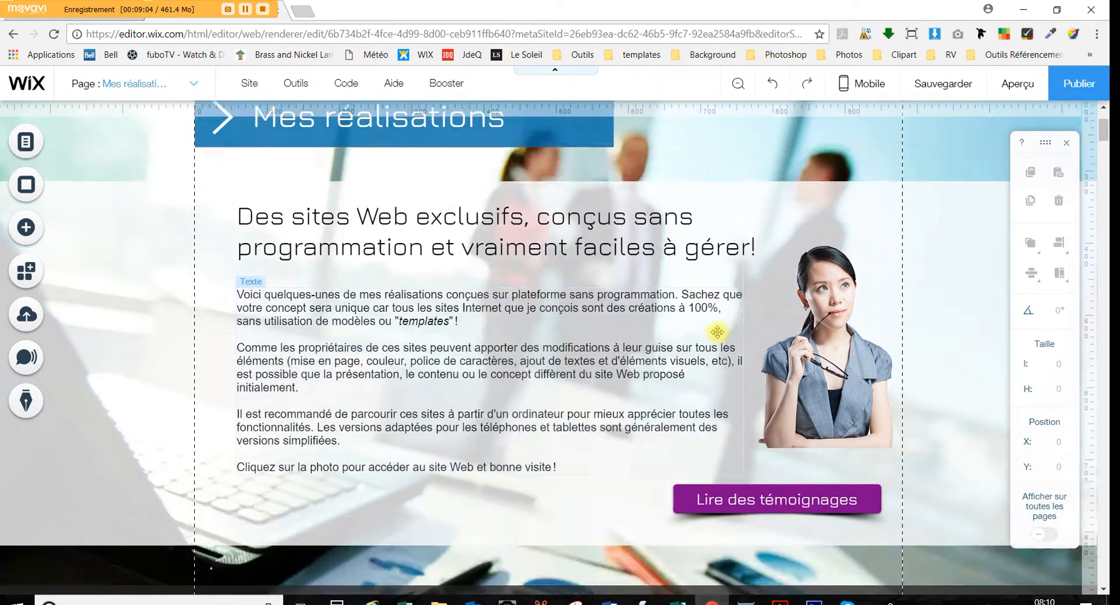
Switch to mobile editing and move the woman's photo down onto the intro text at X 148, Y 240
click(870, 87)
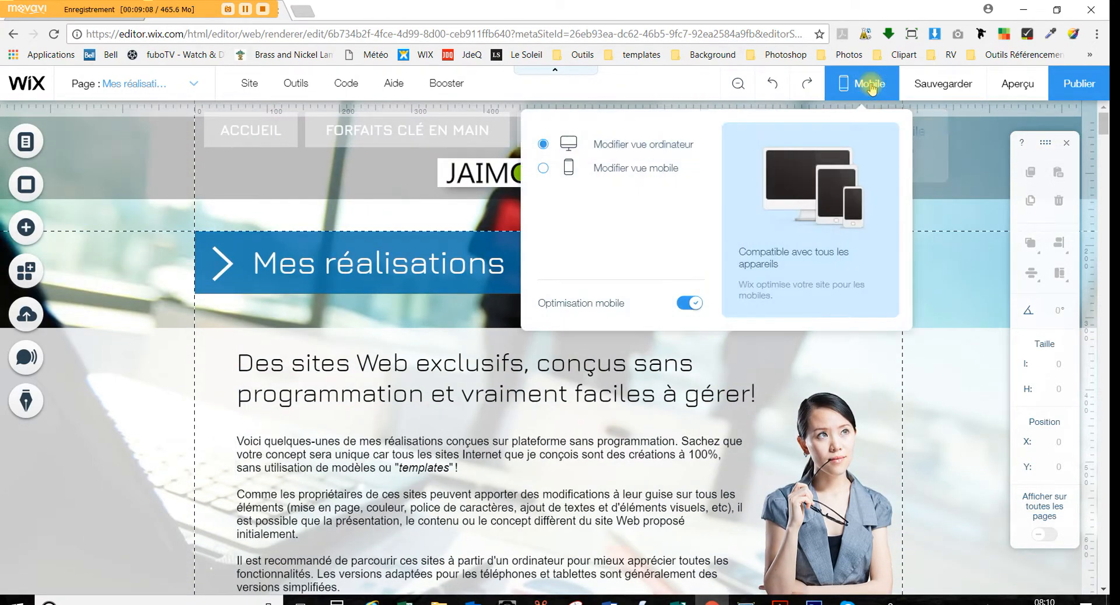
click(604, 169)
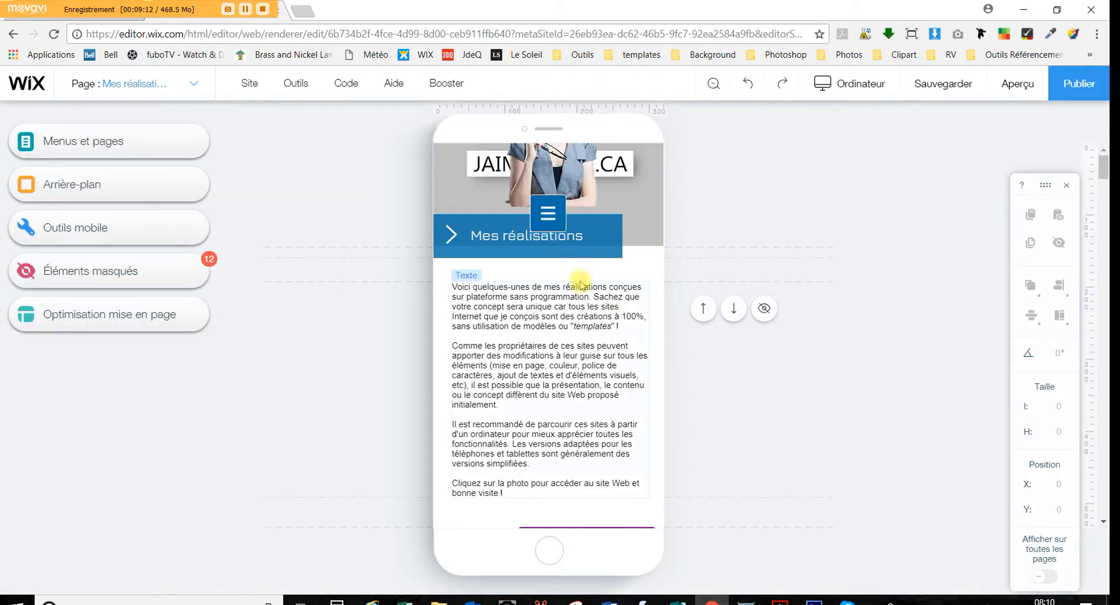
drag(552, 175, 596, 429)
scroll(510, 461, down, 4)
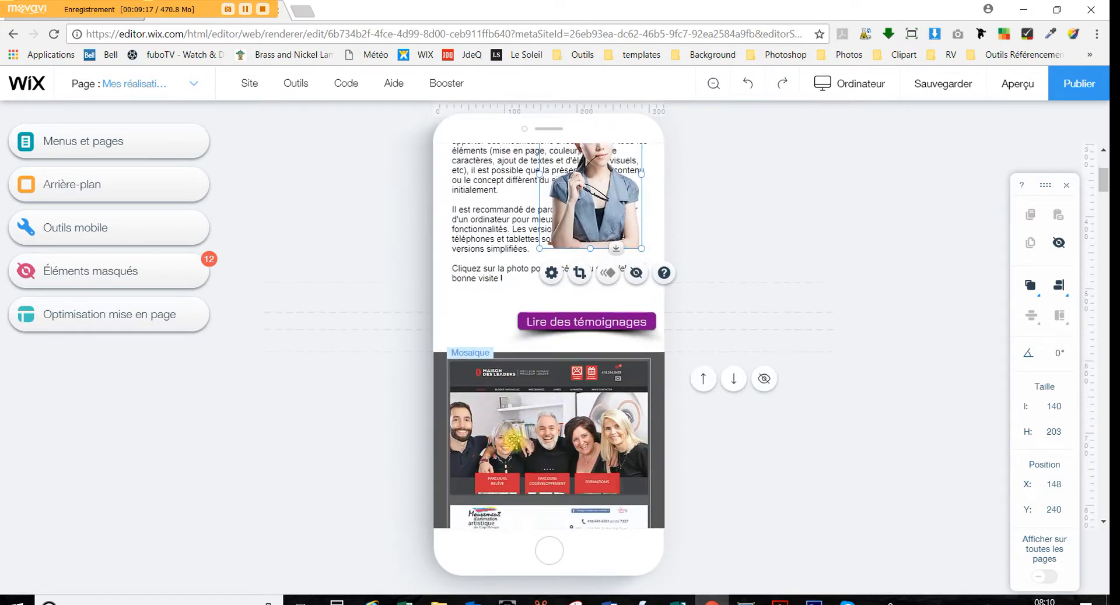
click(584, 320)
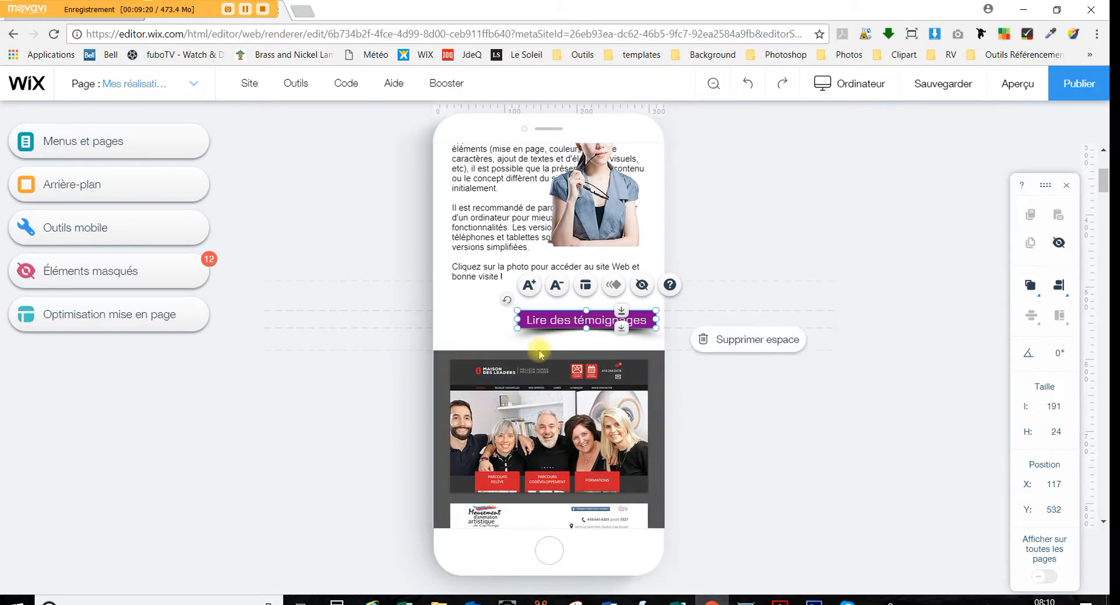
Move the photo over the paragraph and push the portfolio strip further down in mobile view
scroll(617, 332, up, 4)
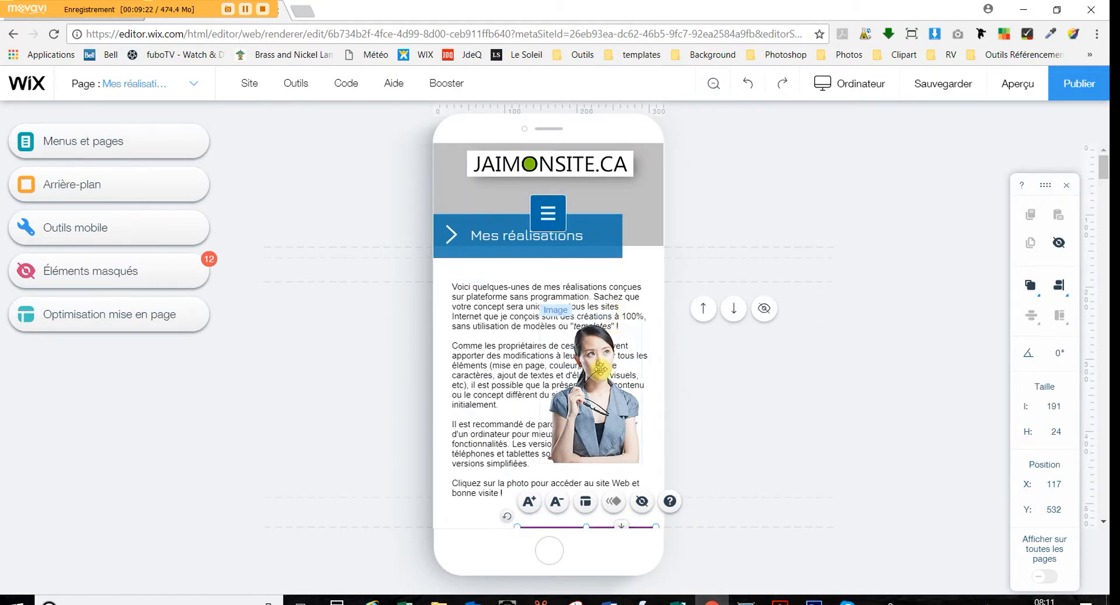
drag(602, 368, 561, 441)
scroll(598, 300, down, 3)
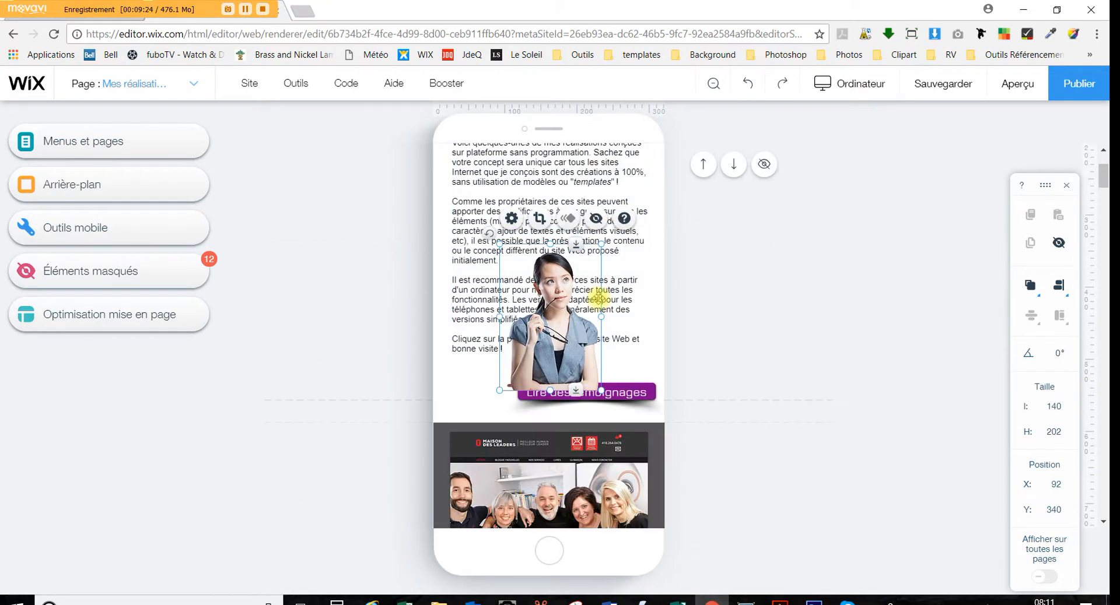
click(629, 301)
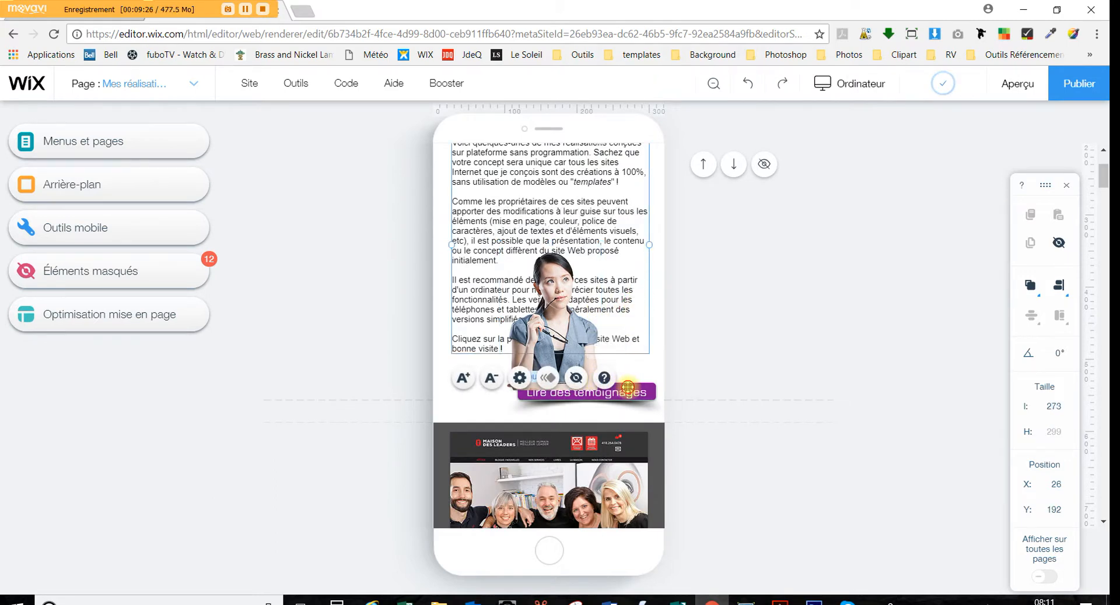
click(599, 428)
click(599, 429)
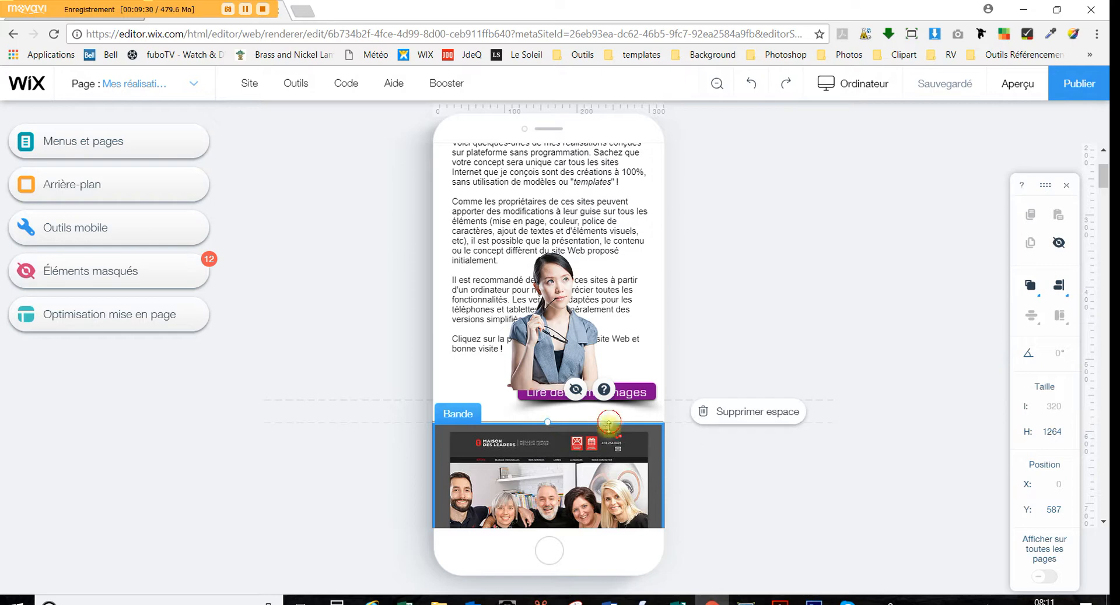
drag(609, 426, 604, 592)
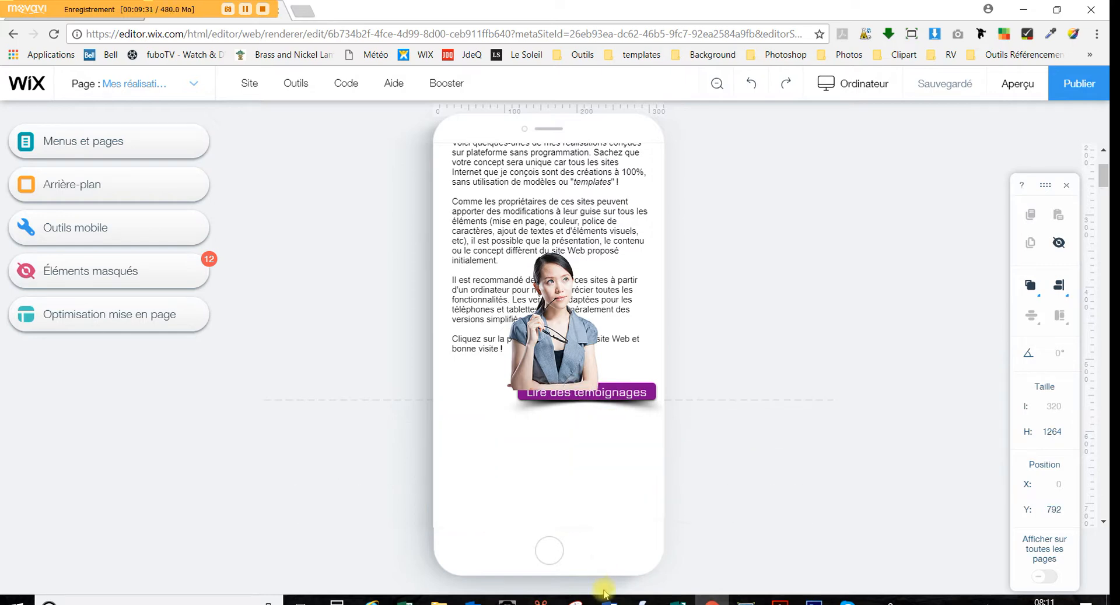
Move the Lire des témoignages button lower and place the photo just above it
click(619, 392)
drag(619, 395, 618, 513)
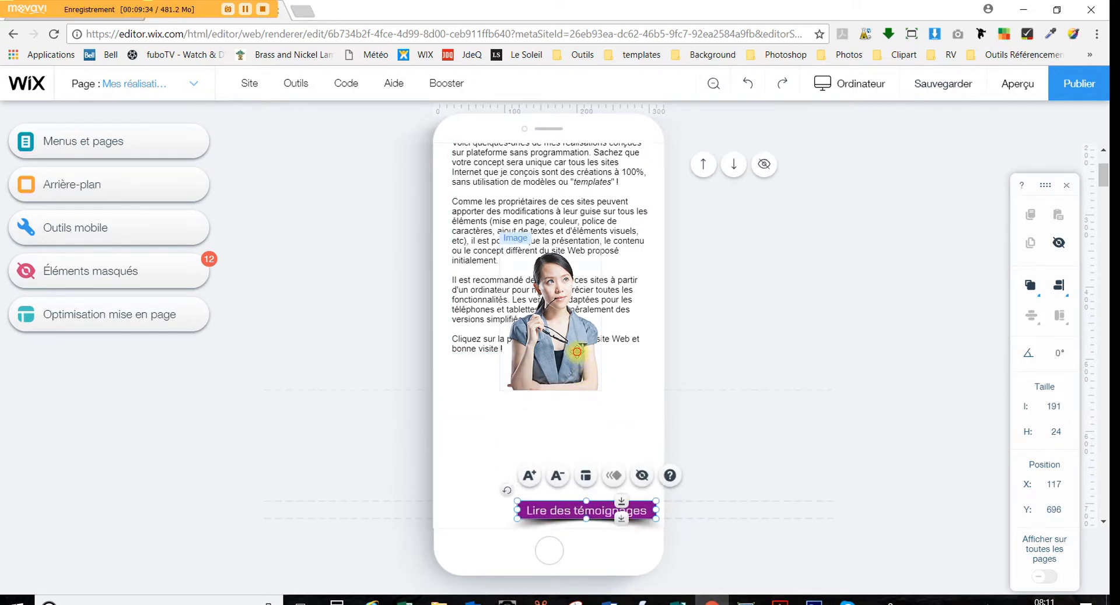
drag(554, 317, 554, 416)
click(767, 351)
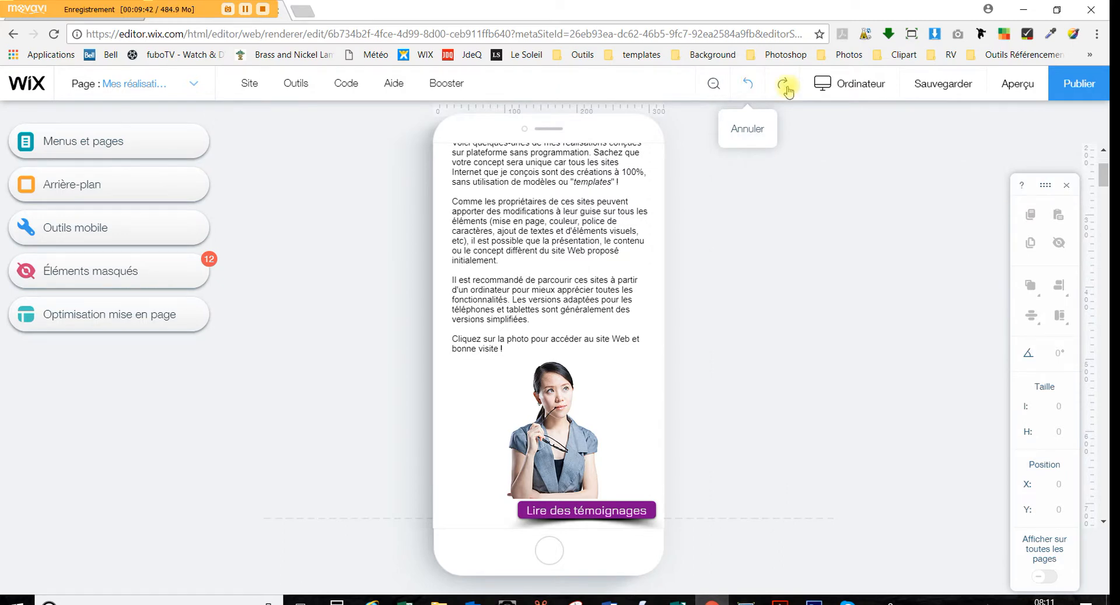
Return to desktop view and undo the recent photo and testimonials button moves
mouse_move(857, 88)
click(589, 145)
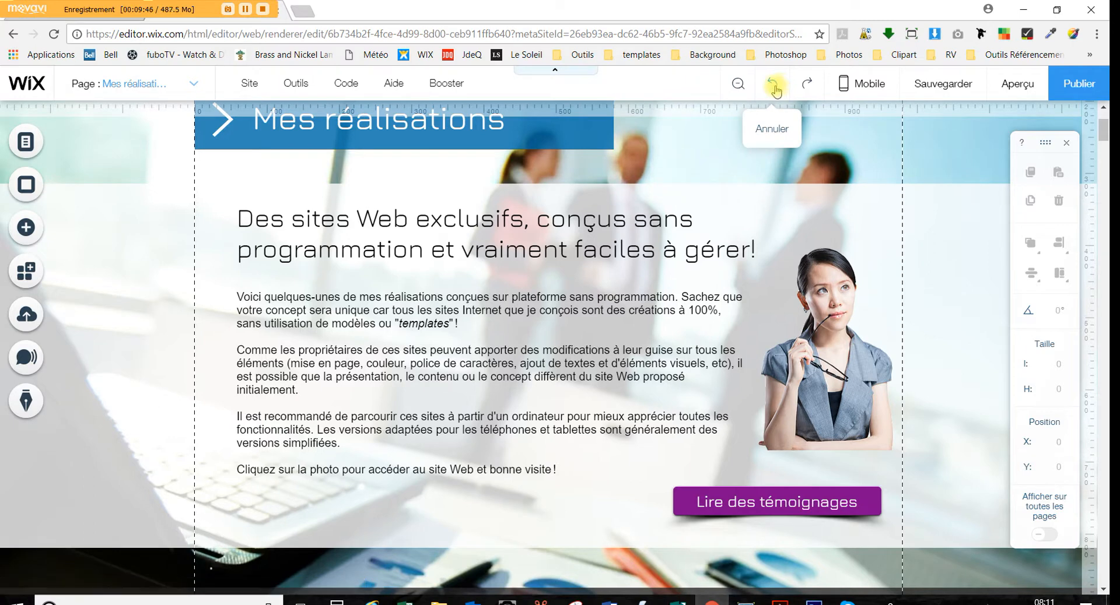
click(774, 89)
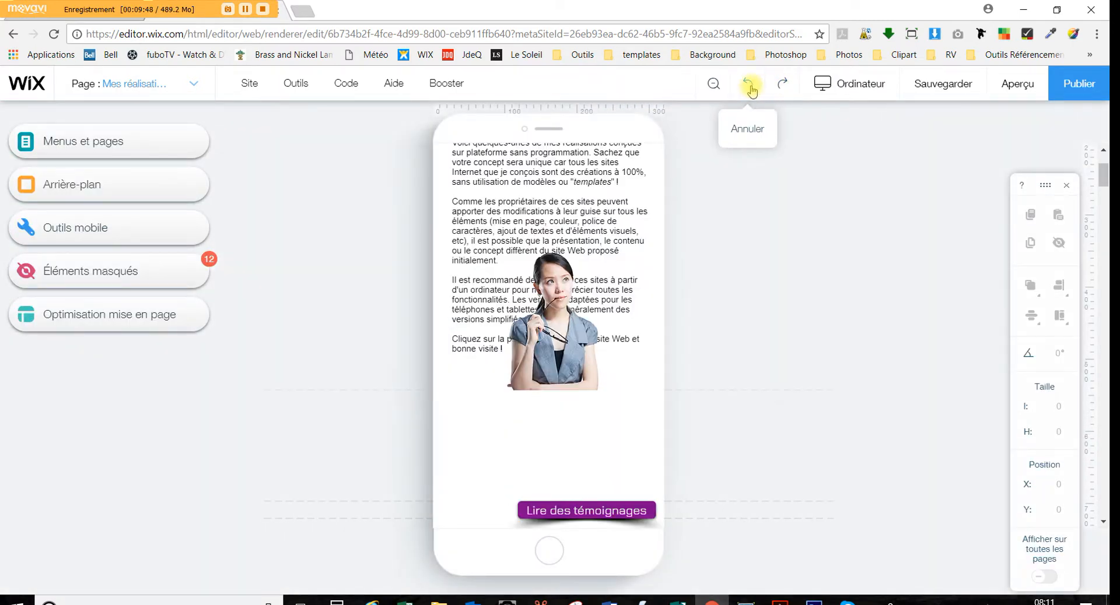
click(751, 88)
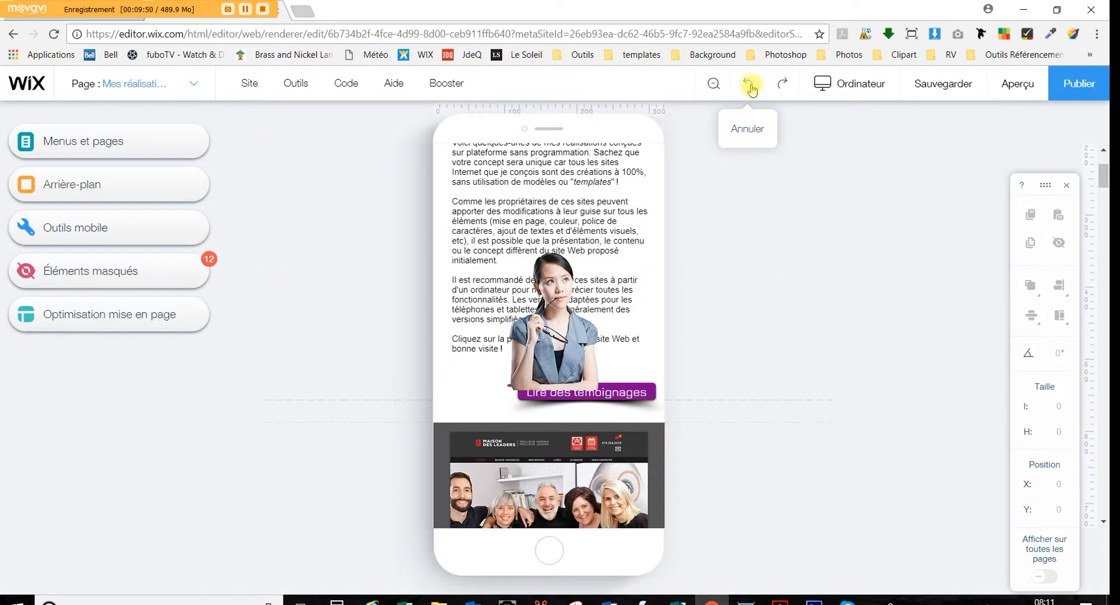
click(751, 88)
click(751, 87)
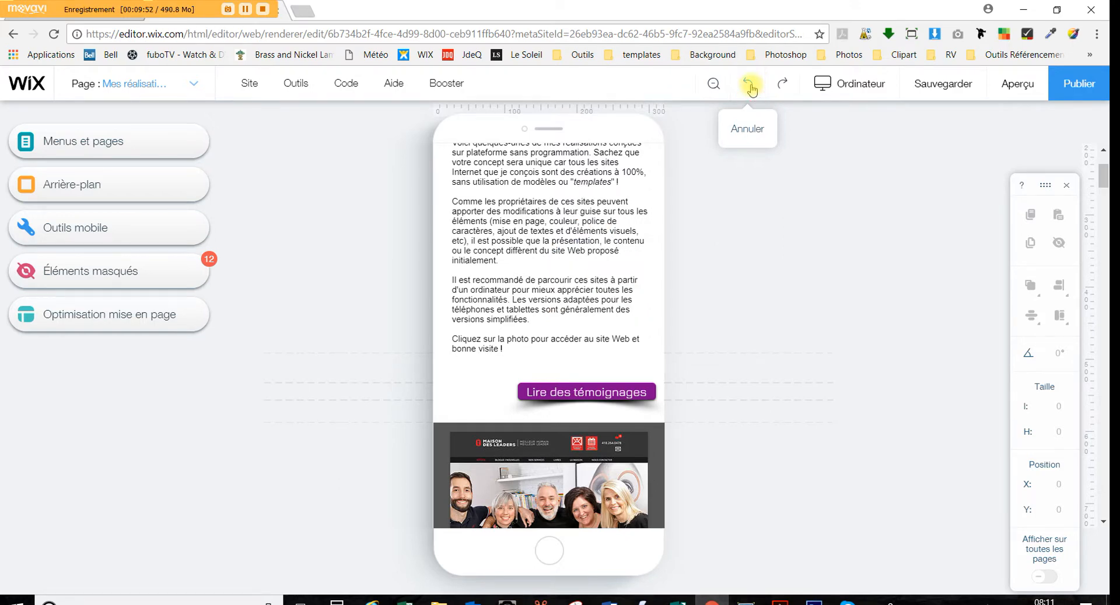
click(752, 88)
click(776, 87)
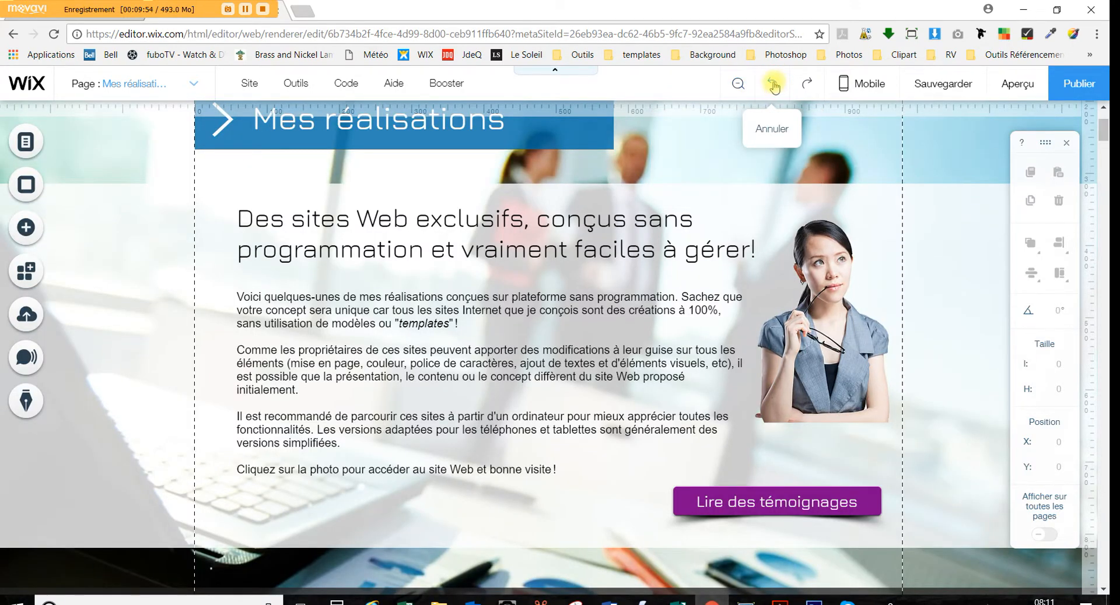
click(774, 87)
Keep undoing the section height and layout changes until the woman photo is removed
click(774, 87)
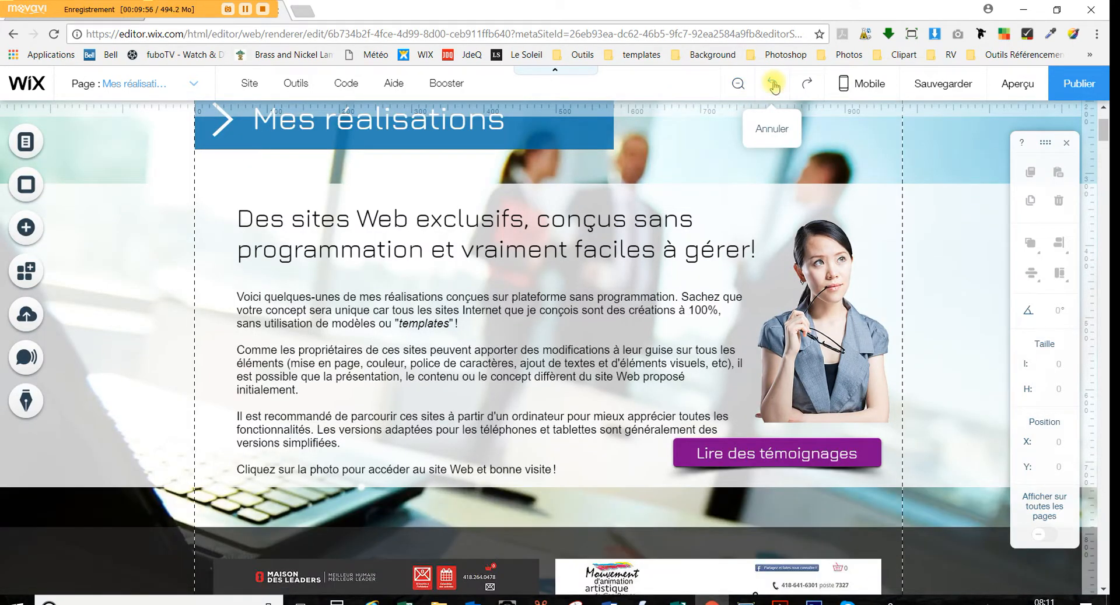
click(774, 87)
click(773, 87)
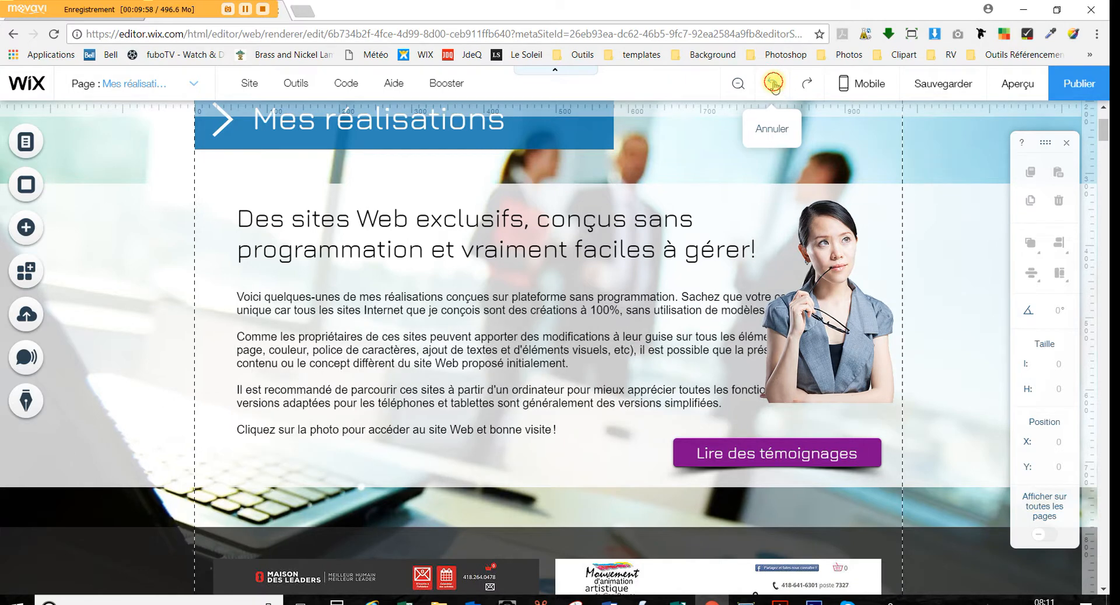
click(774, 86)
click(773, 87)
click(774, 87)
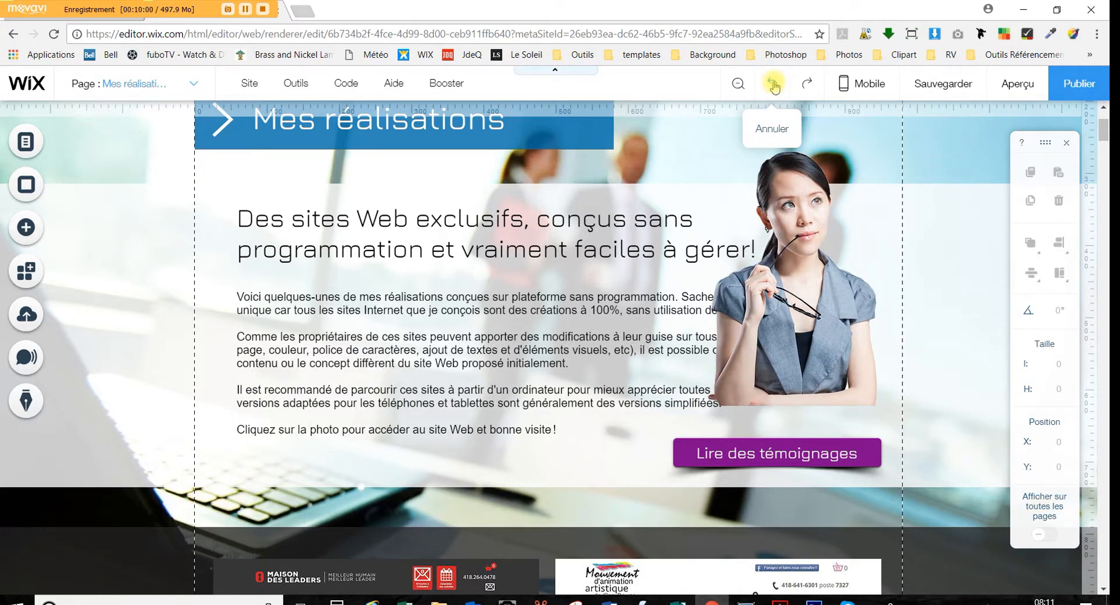
click(774, 87)
click(774, 87)
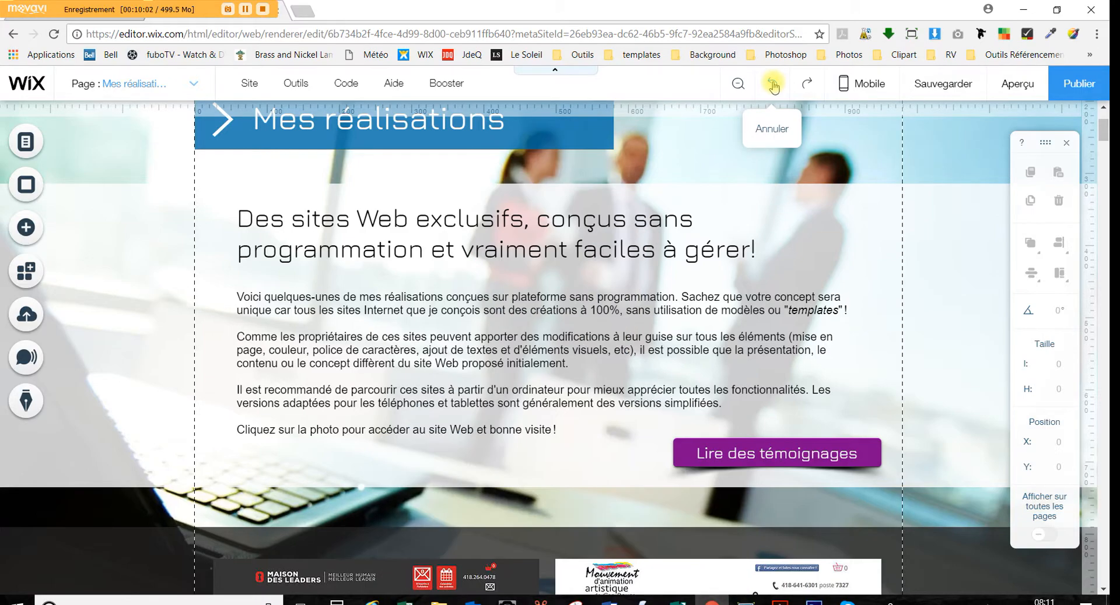
scroll(548, 265, down, 3)
scroll(548, 265, down, 7)
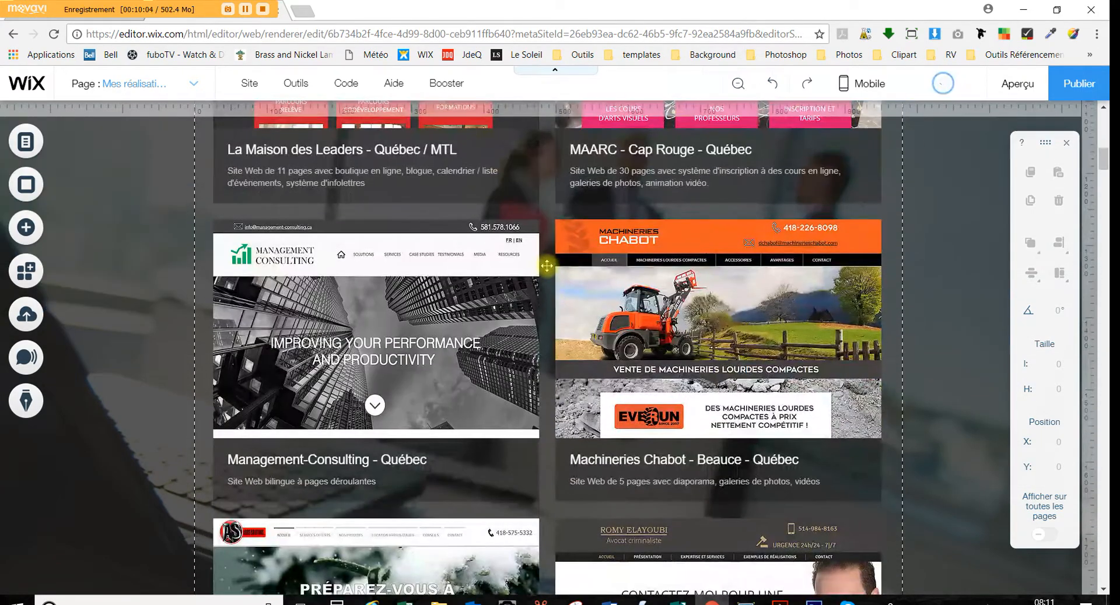
scroll(548, 265, up, 12)
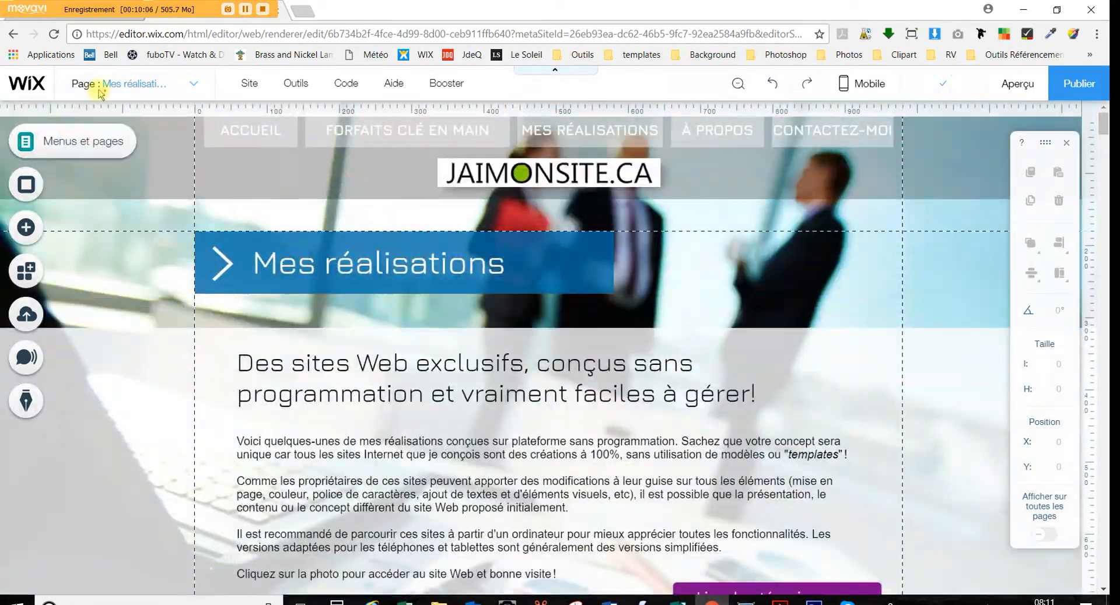
Show the site's page list with the Mes réalisations page's options menu
click(28, 142)
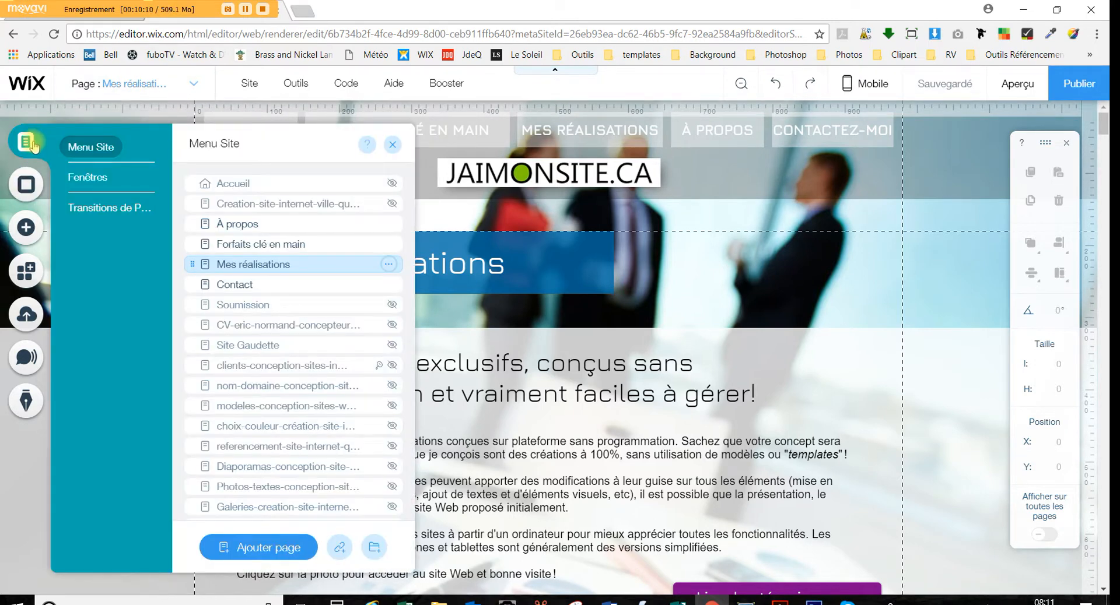
click(389, 265)
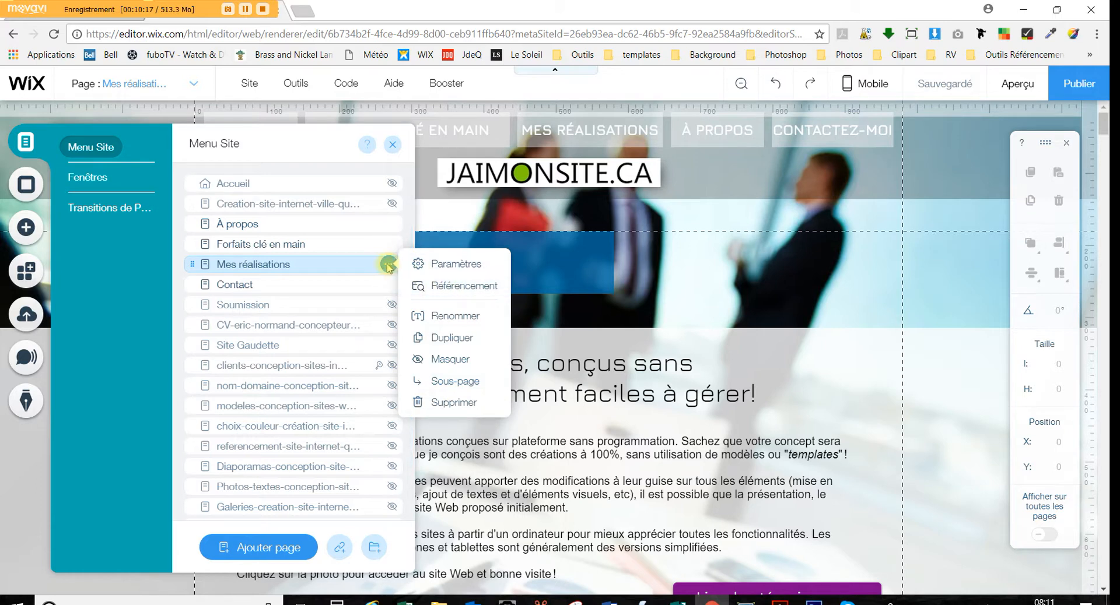
click(453, 286)
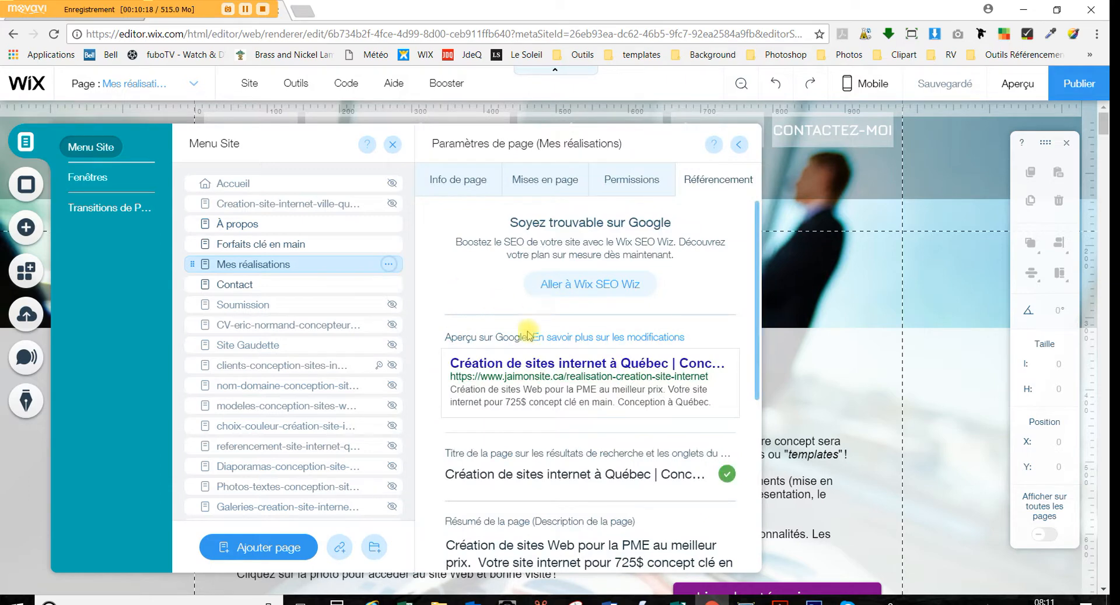
scroll(531, 338, down, 3)
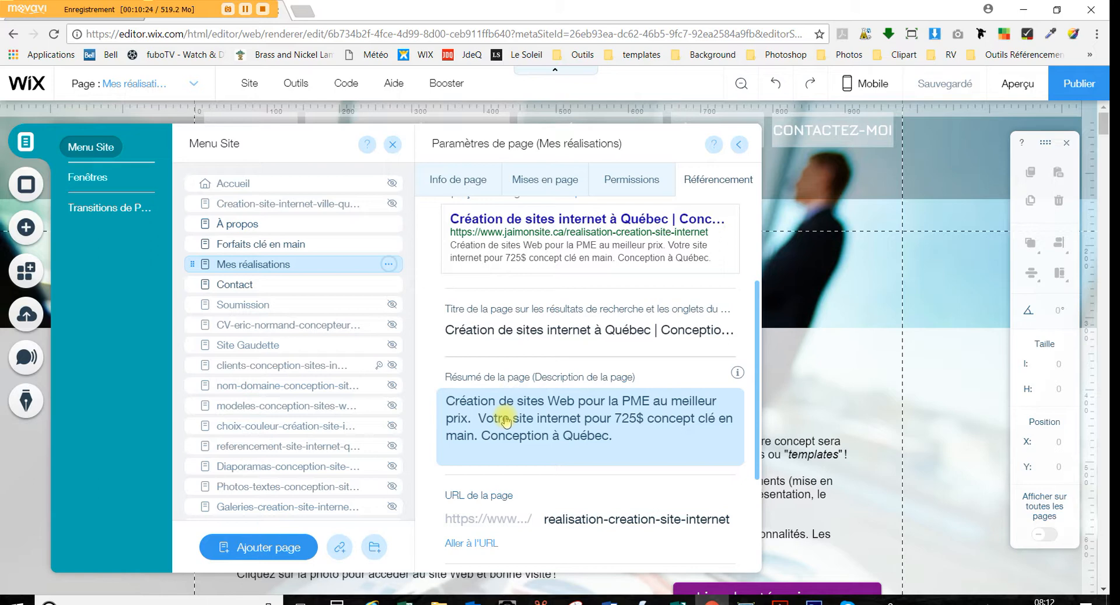
scroll(512, 292, up, 2)
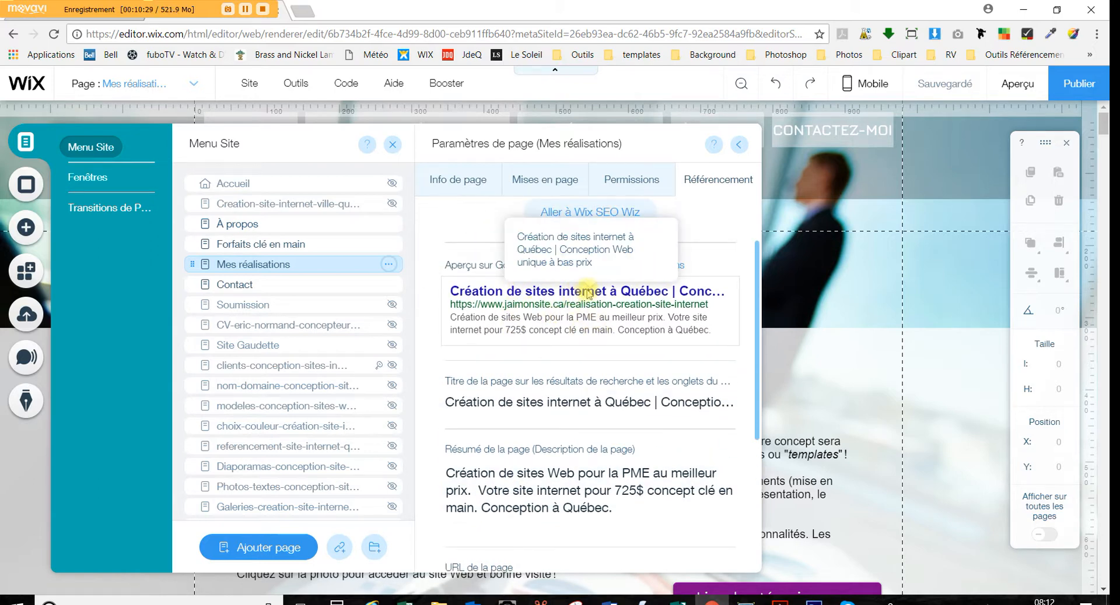
scroll(584, 385, down, 4)
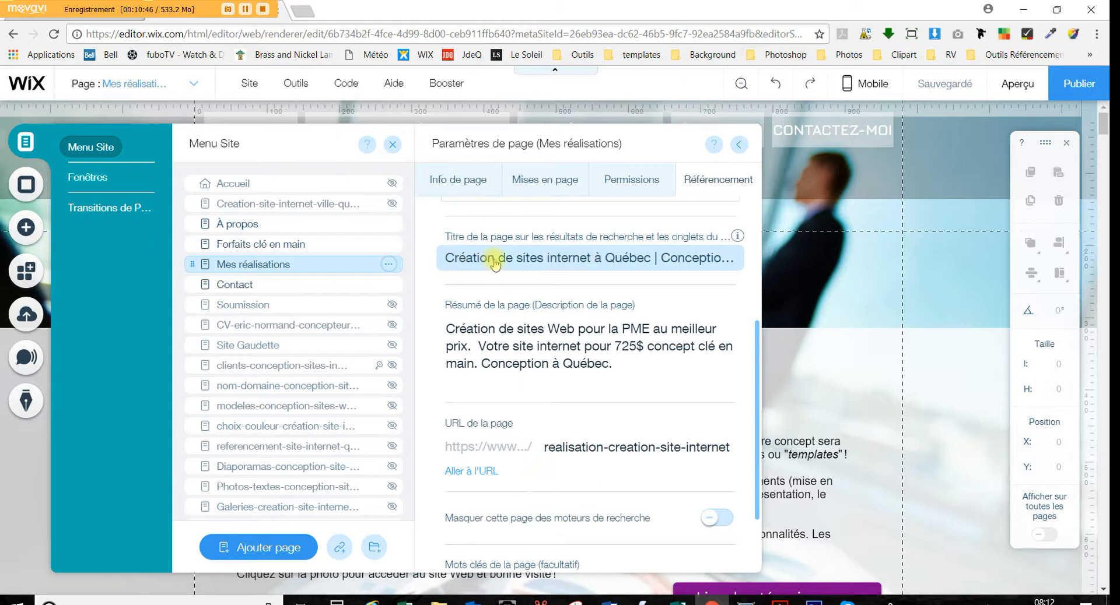
click(680, 257)
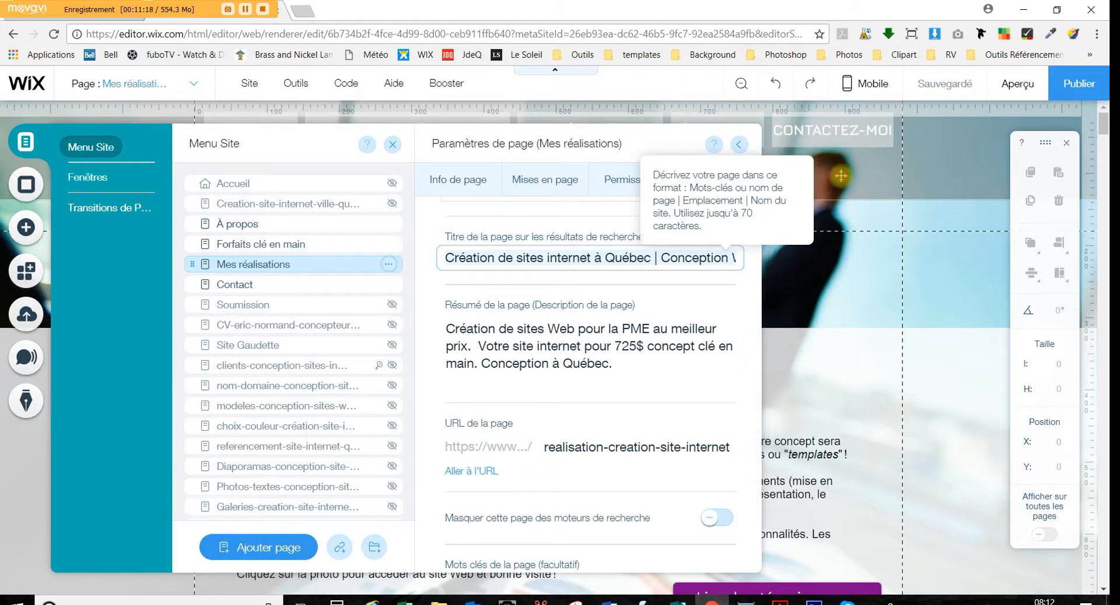
click(26, 142)
click(26, 141)
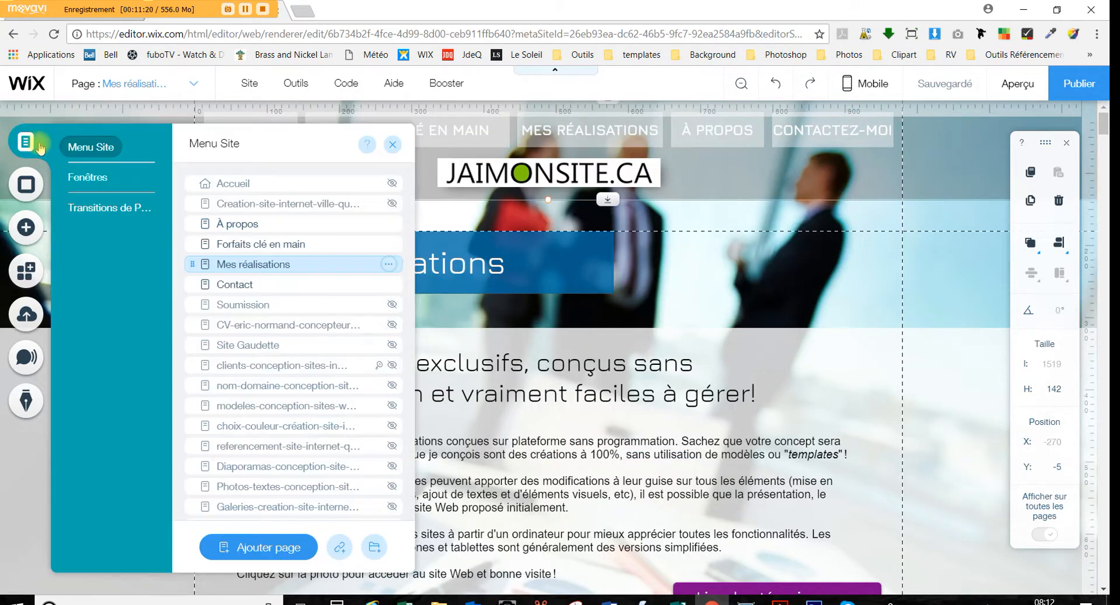
Open Référencement for Mes réalisations and review its Google preview, title, description and URL fields
click(388, 267)
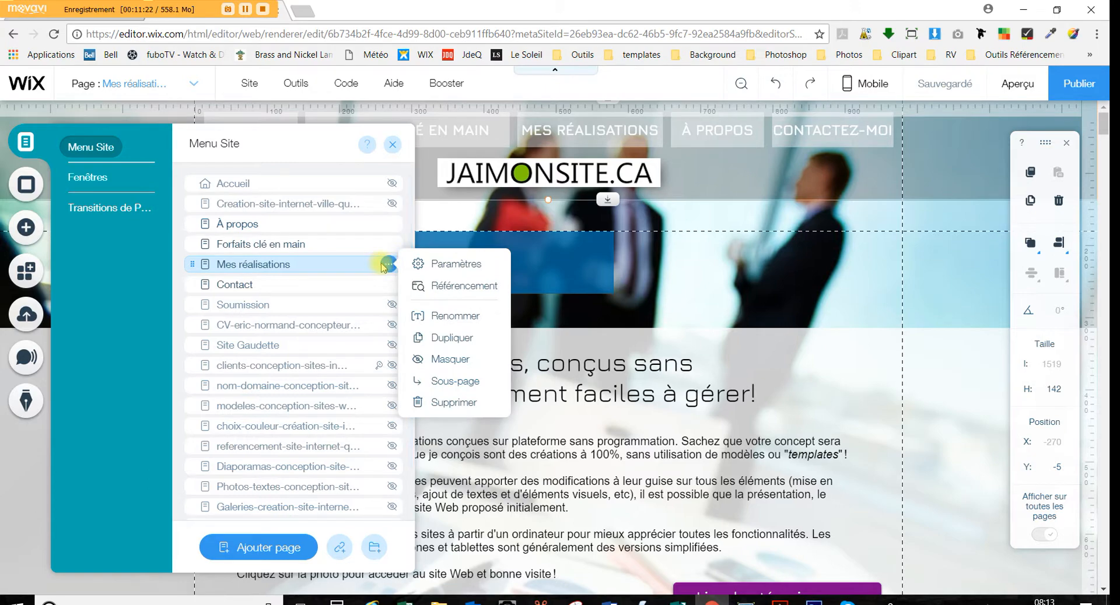
click(454, 285)
scroll(525, 350, down, 5)
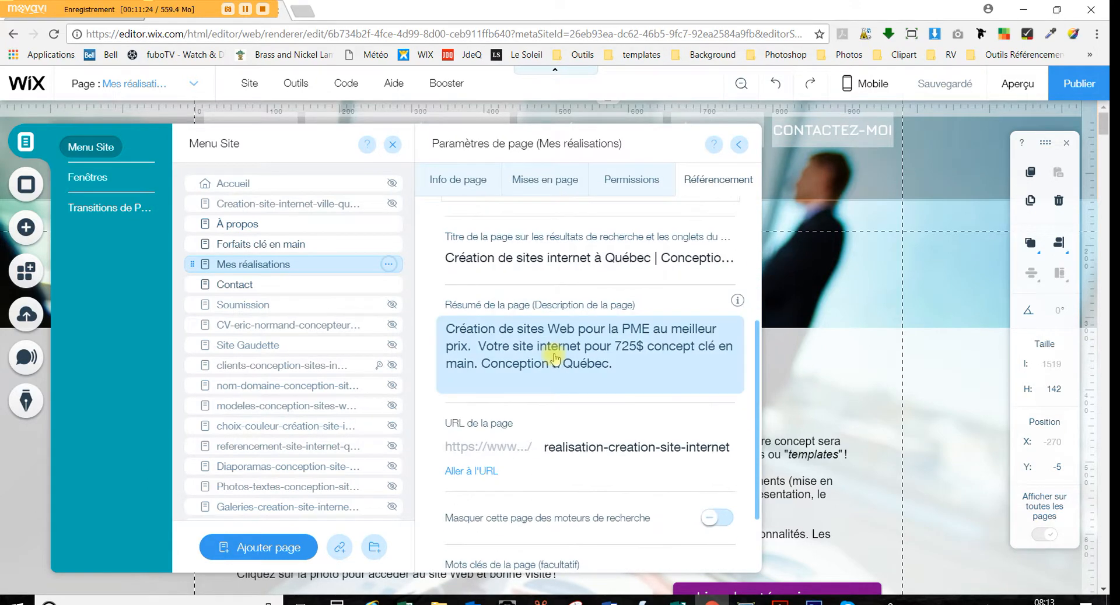
scroll(530, 353, up, 3)
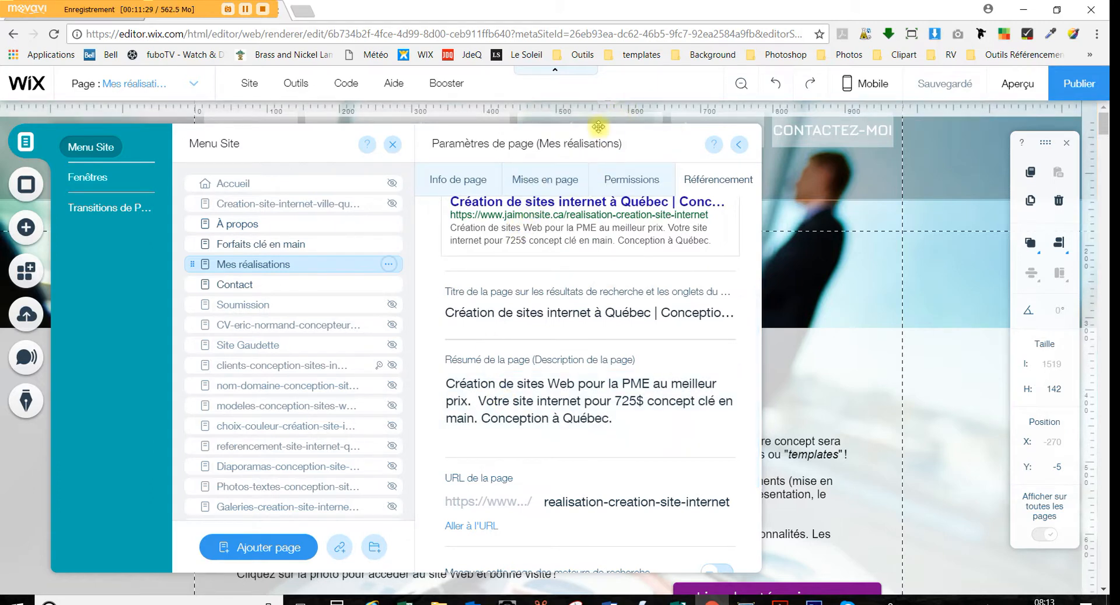
mouse_move(739, 291)
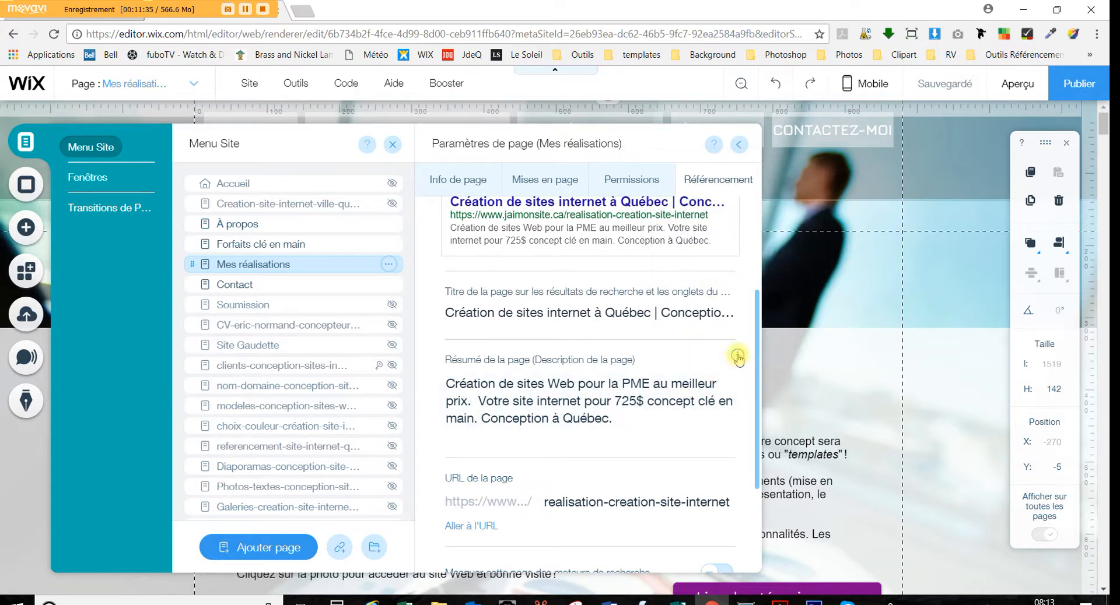
mouse_move(738, 357)
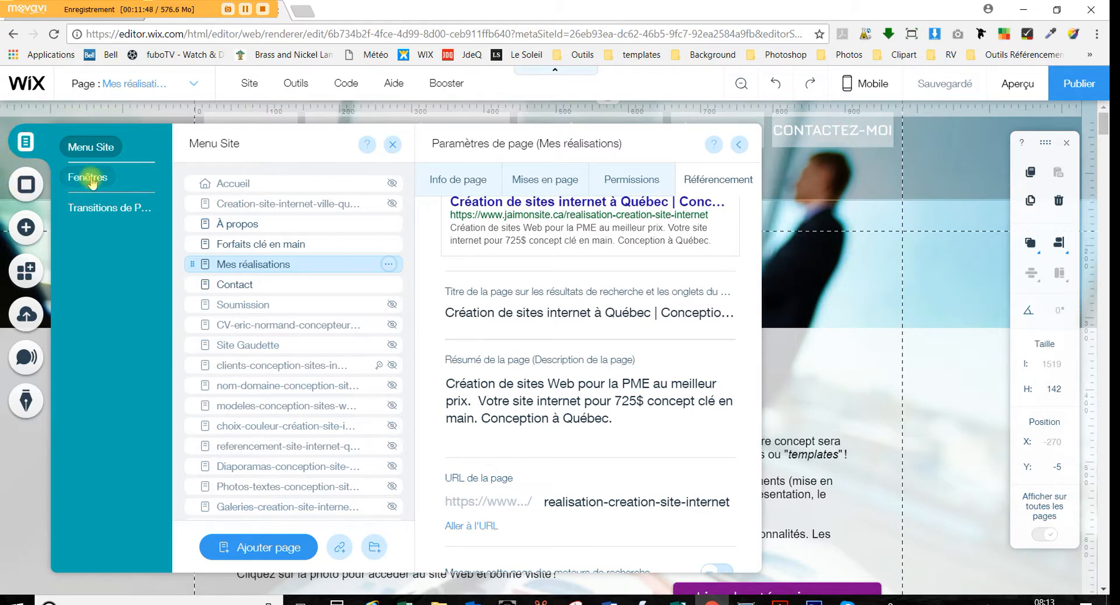
Open the Avis welcome popup from the Fenêtres list and select its overlay
click(90, 178)
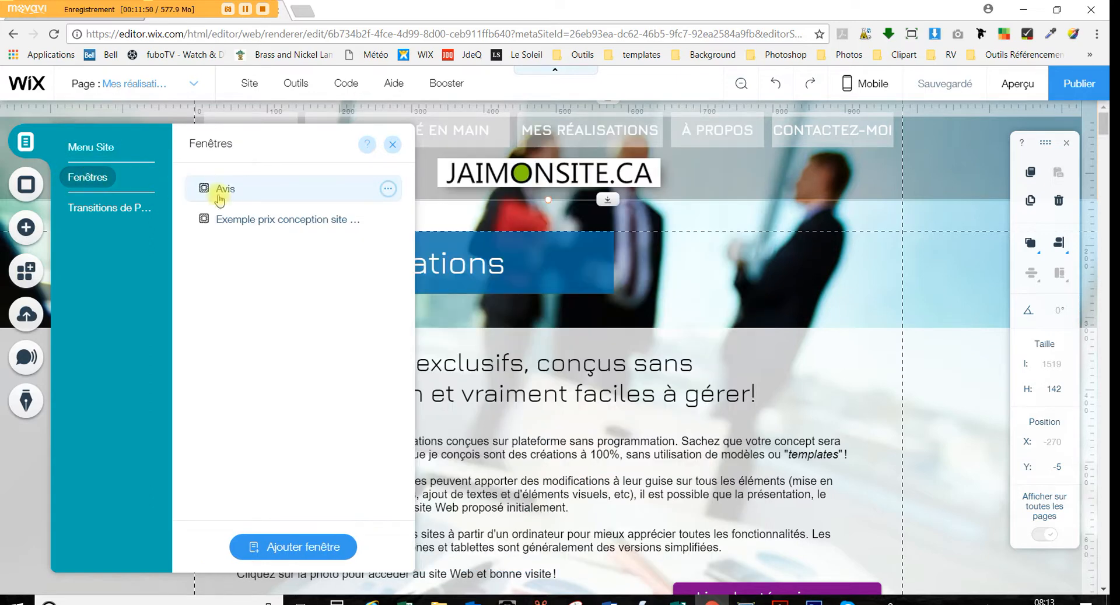
click(233, 195)
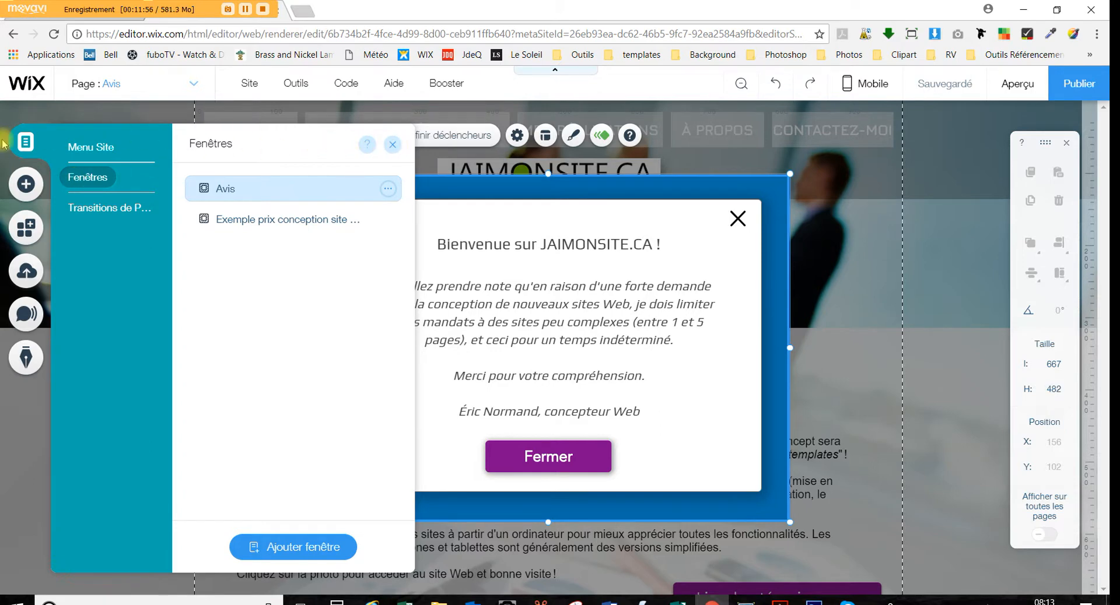
click(392, 146)
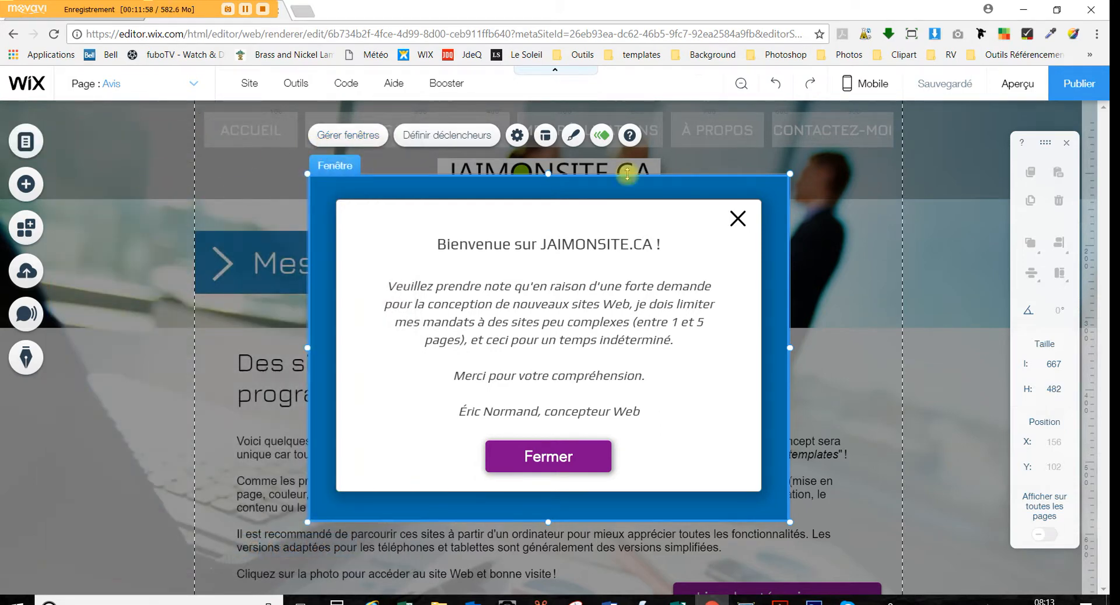
click(831, 201)
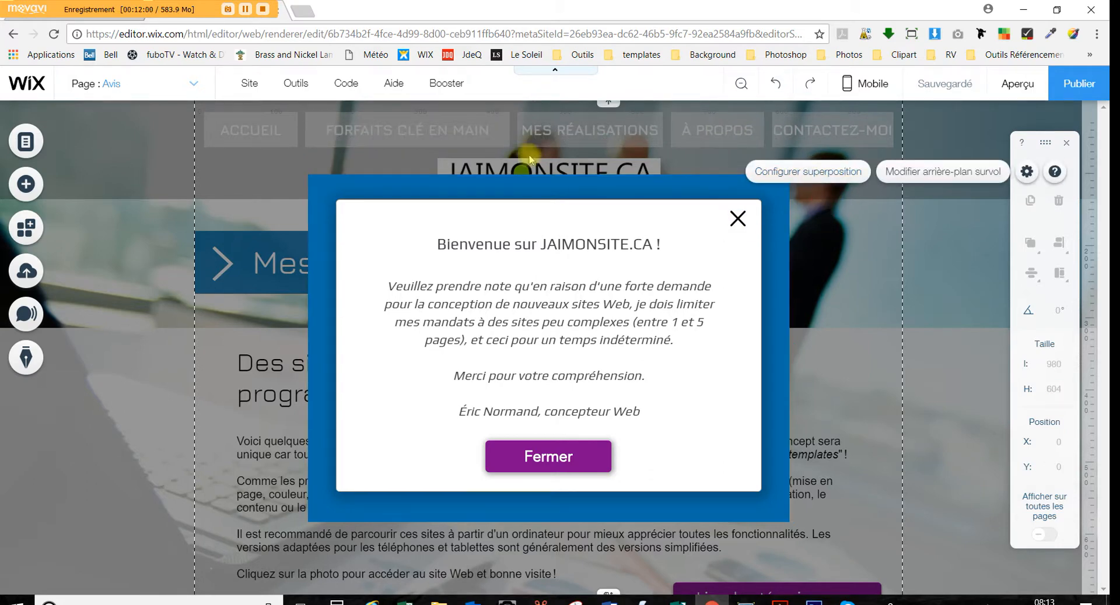
Return to the site's page list and open the Accueil home page
click(32, 140)
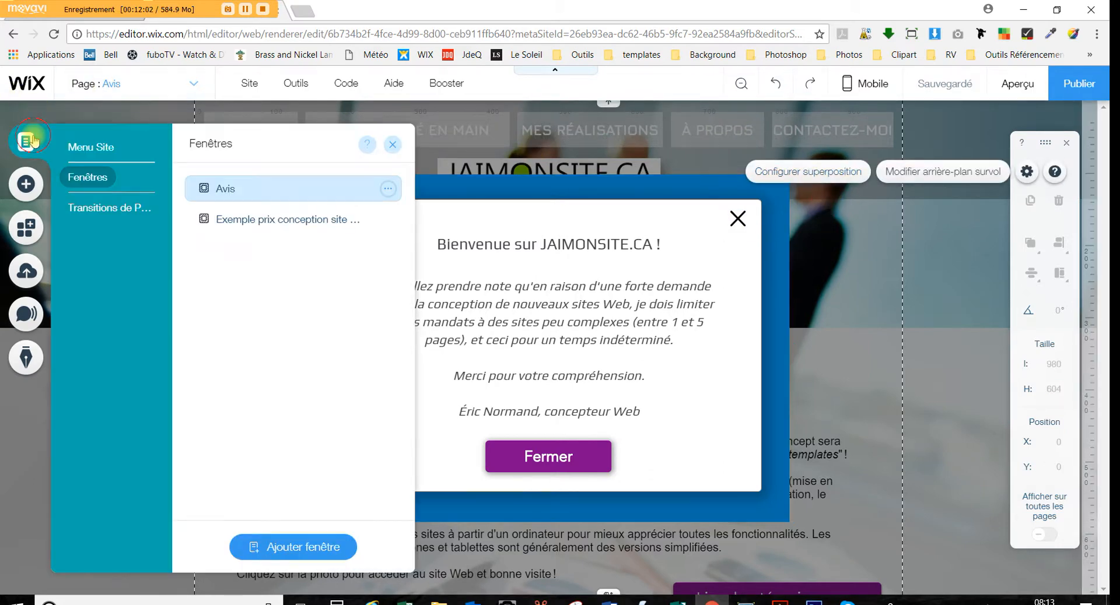
click(87, 150)
click(277, 183)
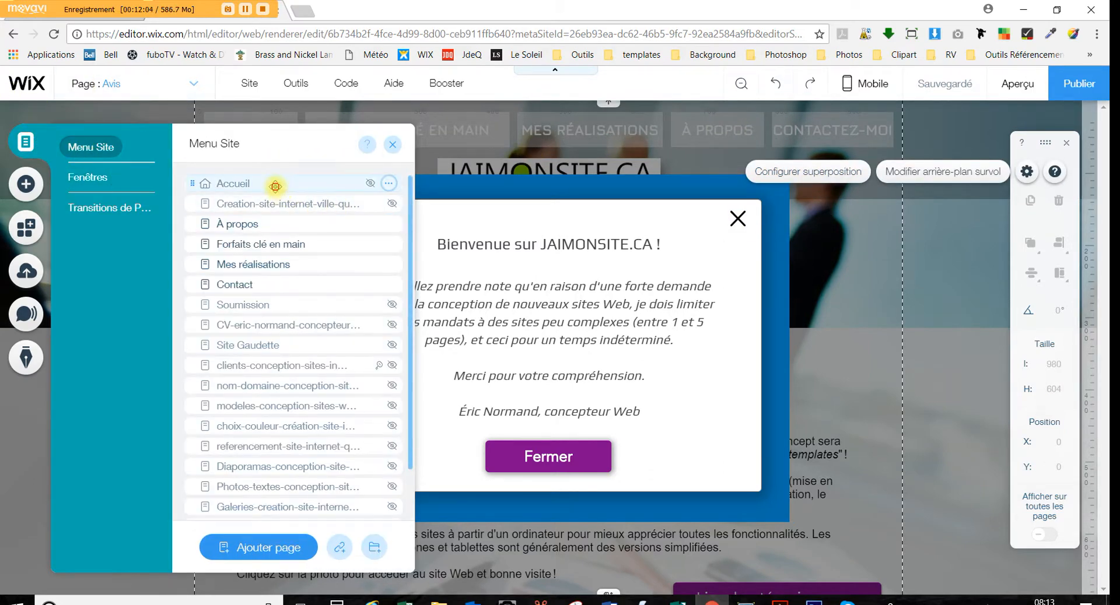